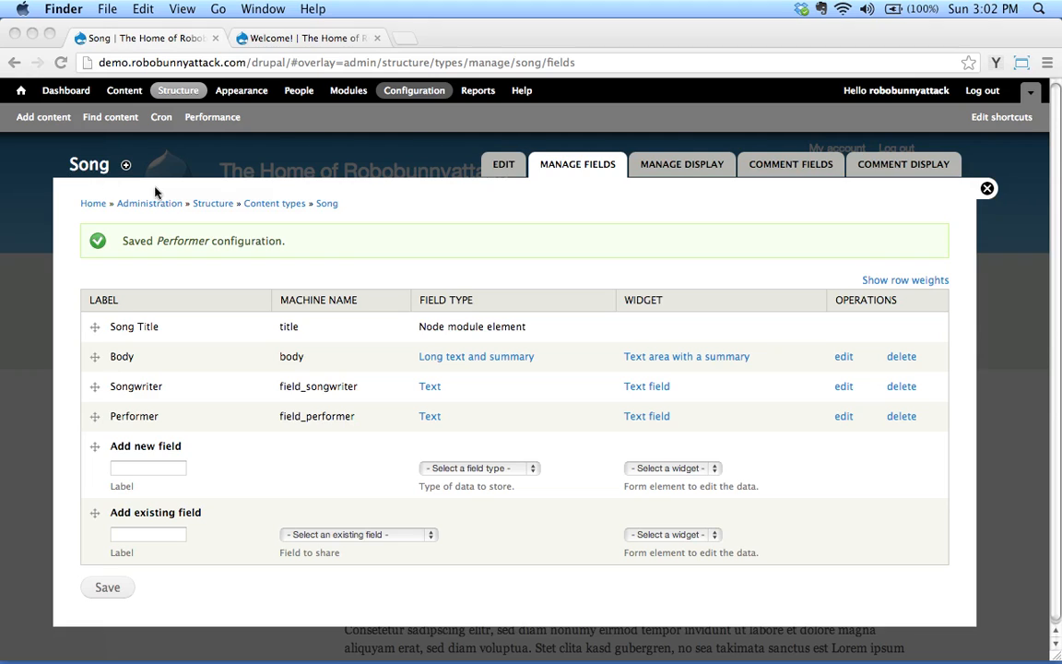
{"action": "left_click", "coordinate": [503, 469]}
{"action": "left_click", "coordinate": [502, 470]}
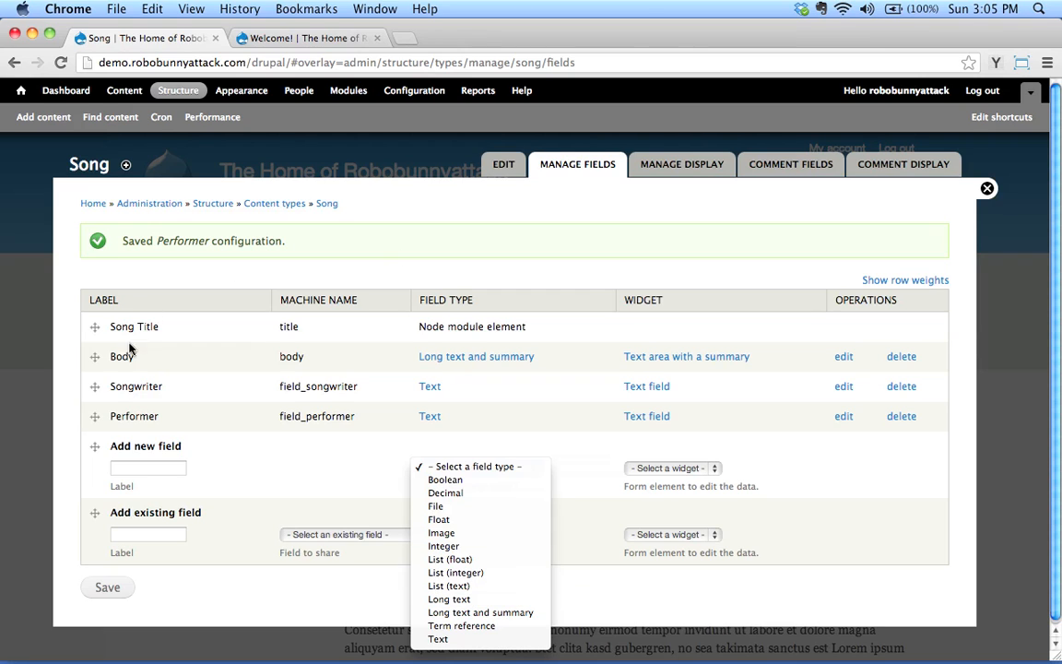
{"action": "left_click", "coordinate": [154, 359]}
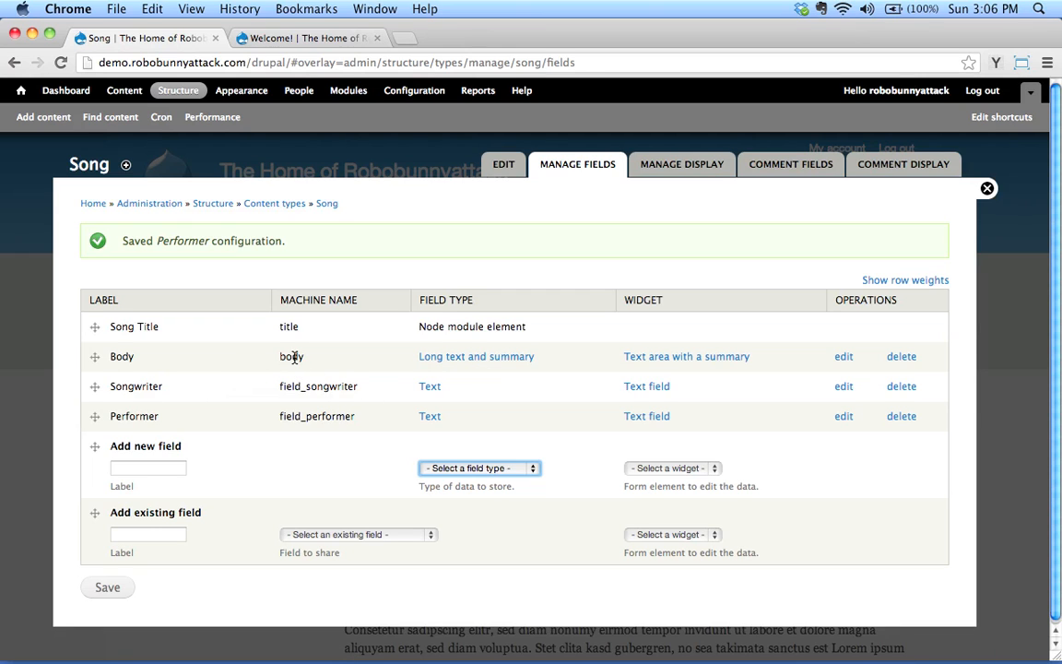
{"action": "left_click", "coordinate": [466, 467]}
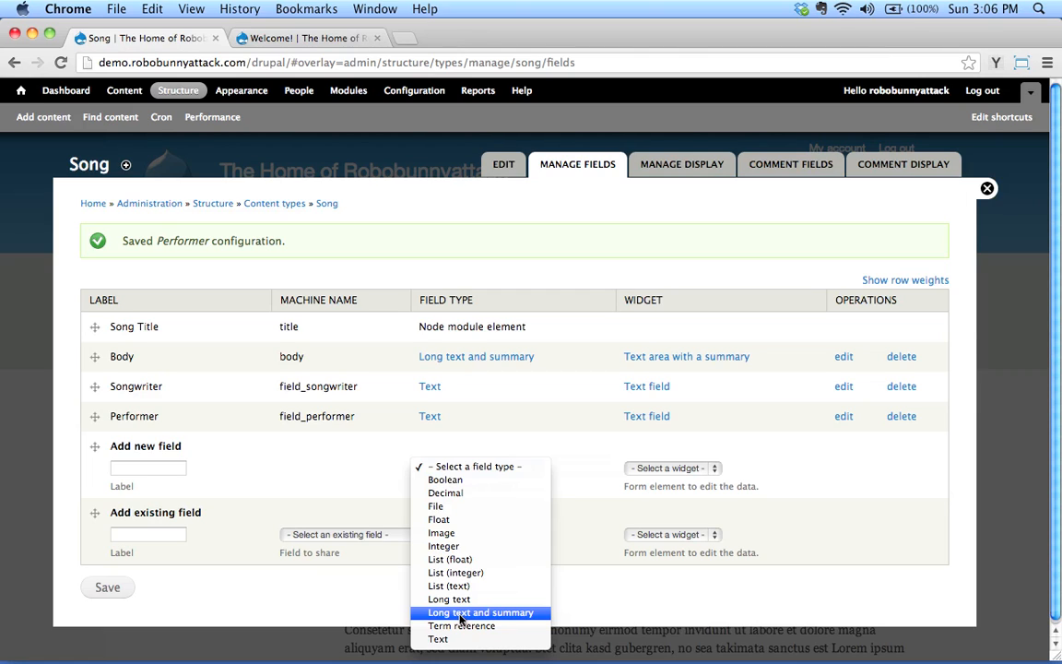
{"action": "left_click", "coordinate": [372, 595]}
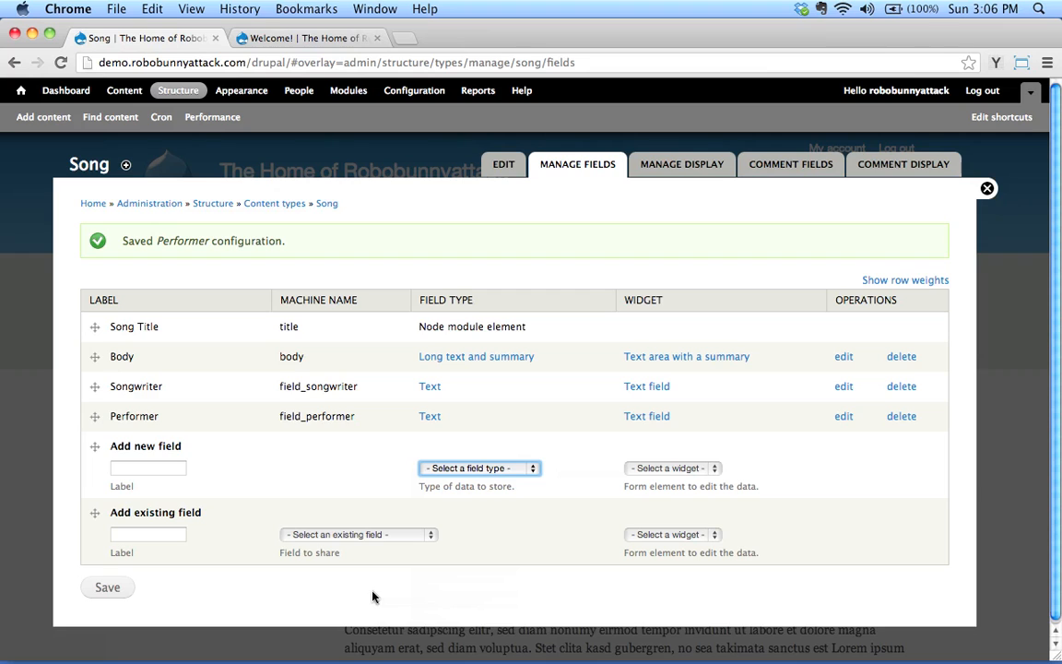
Add a new field labelled "Cover art" to the Song content type, with field type Image and the Image widget, and save it.
{"action": "left_click", "coordinate": [498, 468]}
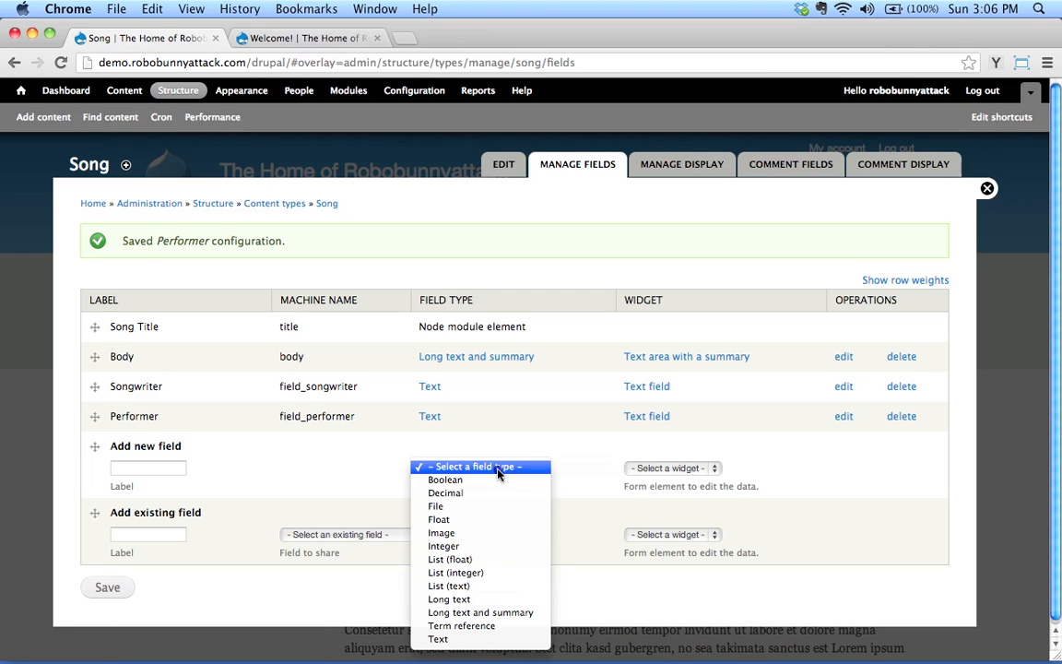
{"action": "left_click", "coordinate": [478, 535]}
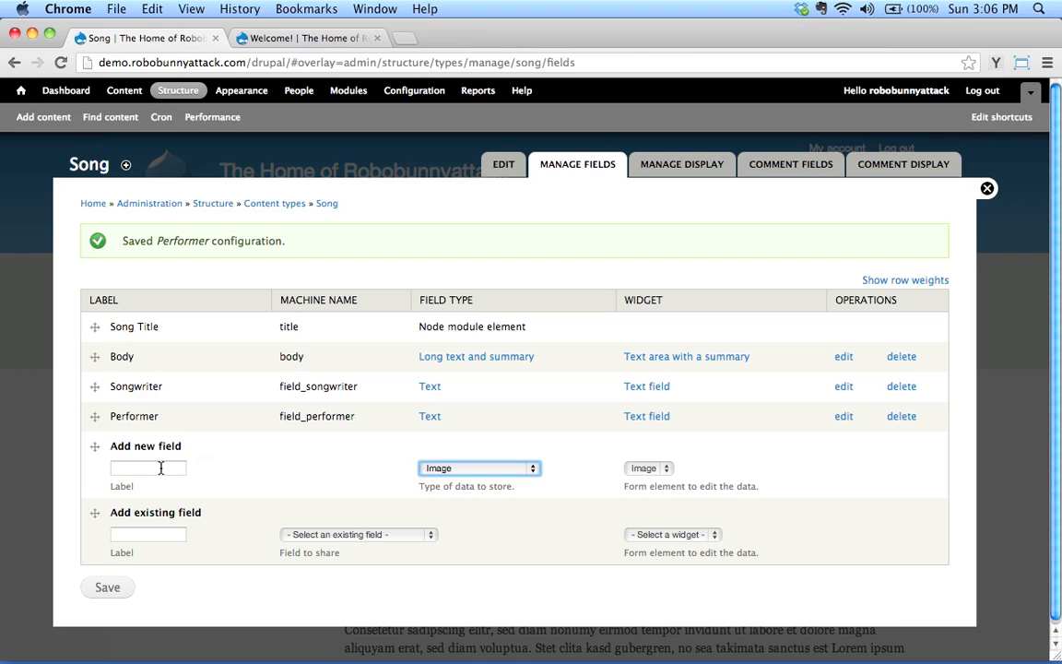
{"action": "left_click", "coordinate": [161, 467]}
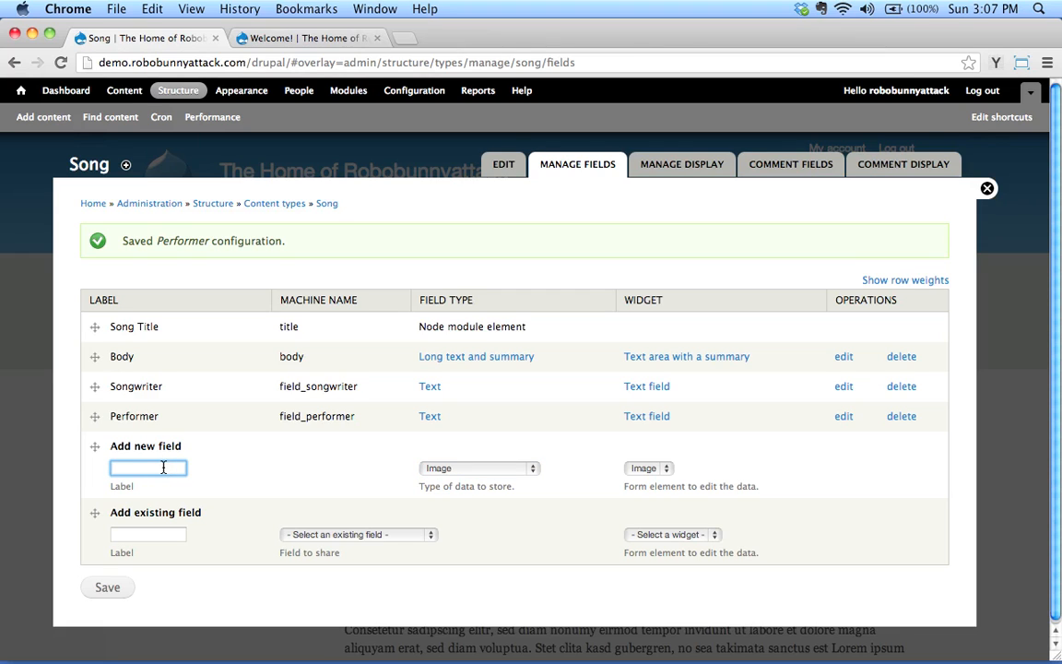
{"action": "type", "text": "Cover art"}
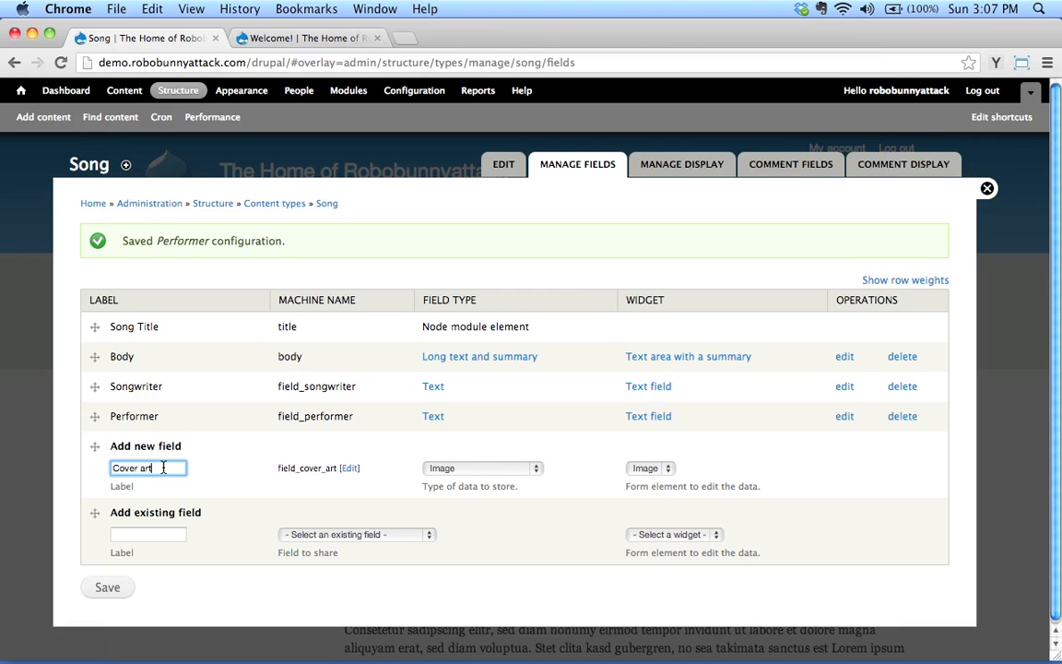
{"action": "left_click", "coordinate": [476, 468]}
{"action": "left_click", "coordinate": [477, 468]}
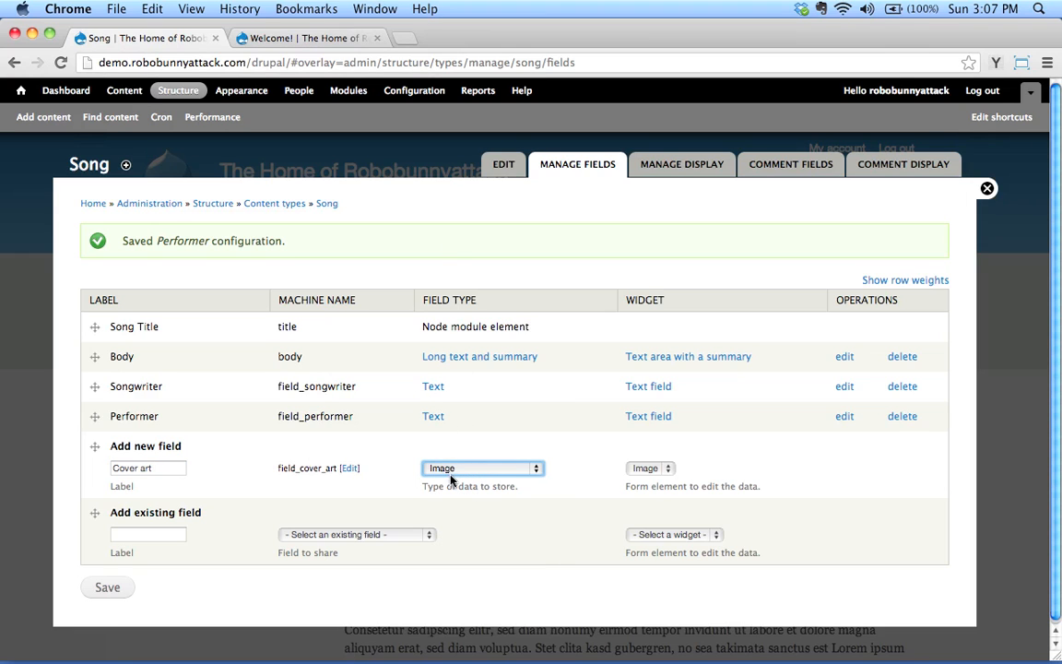
{"action": "left_click", "coordinate": [649, 468]}
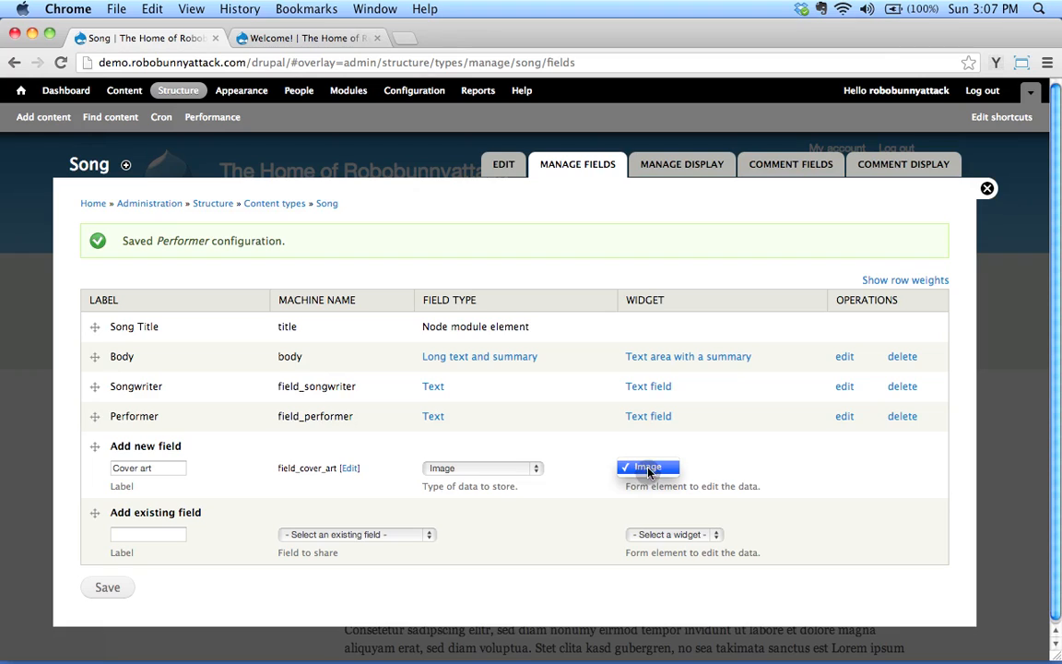
{"action": "left_click", "coordinate": [649, 468]}
{"action": "left_click", "coordinate": [105, 587]}
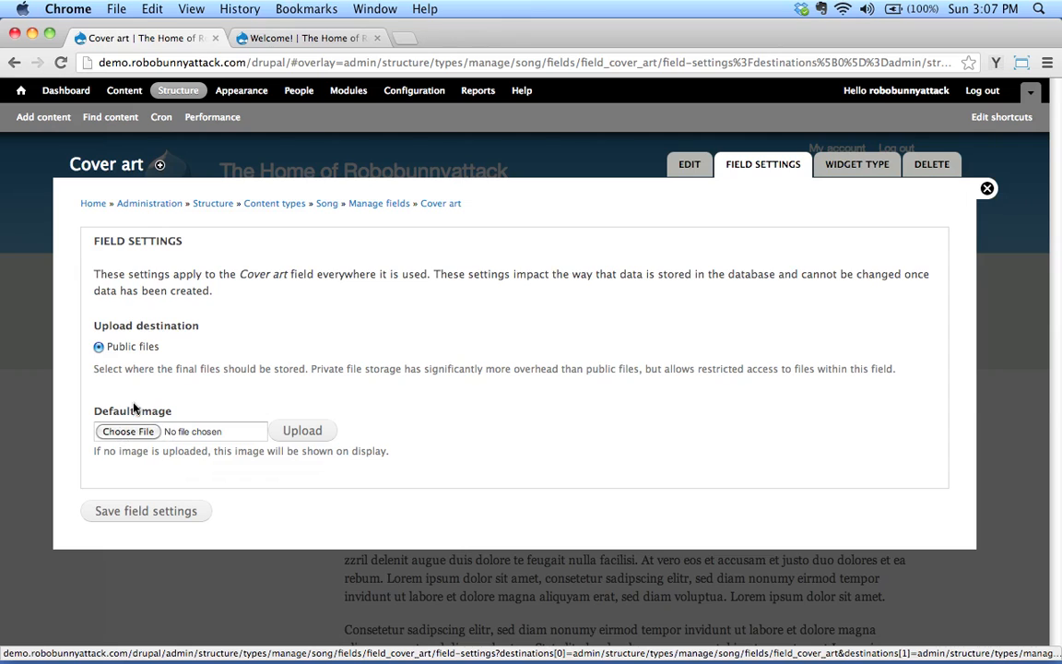
Upload record.png from the images folder on the Desktop as the Cover art field's default image and save the field settings.
{"action": "left_click", "coordinate": [132, 433]}
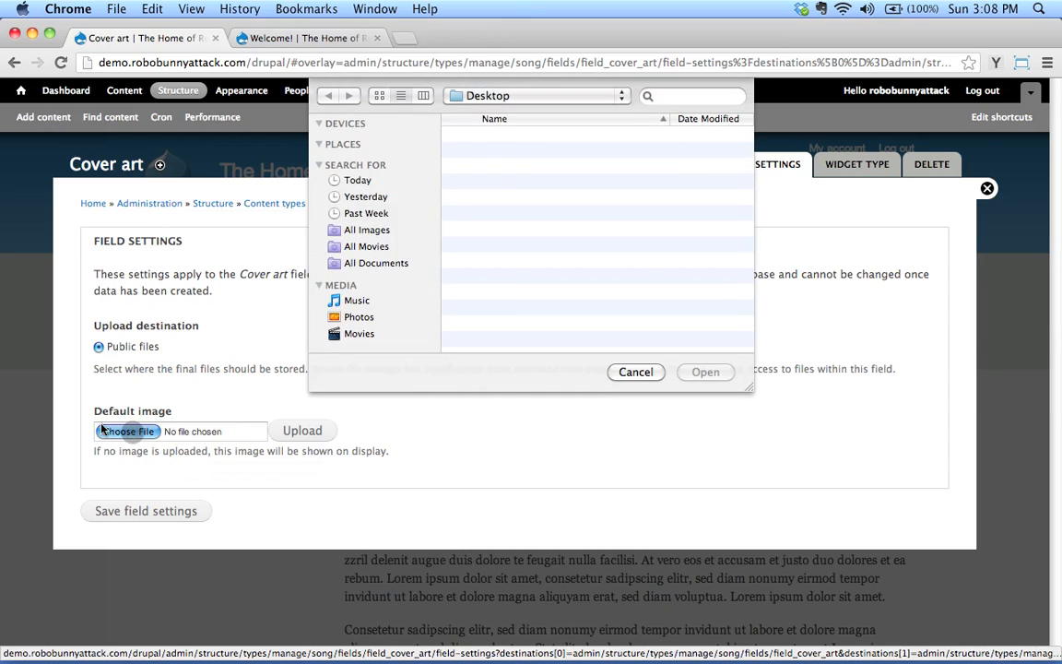
{"action": "left_click", "coordinate": [495, 150]}
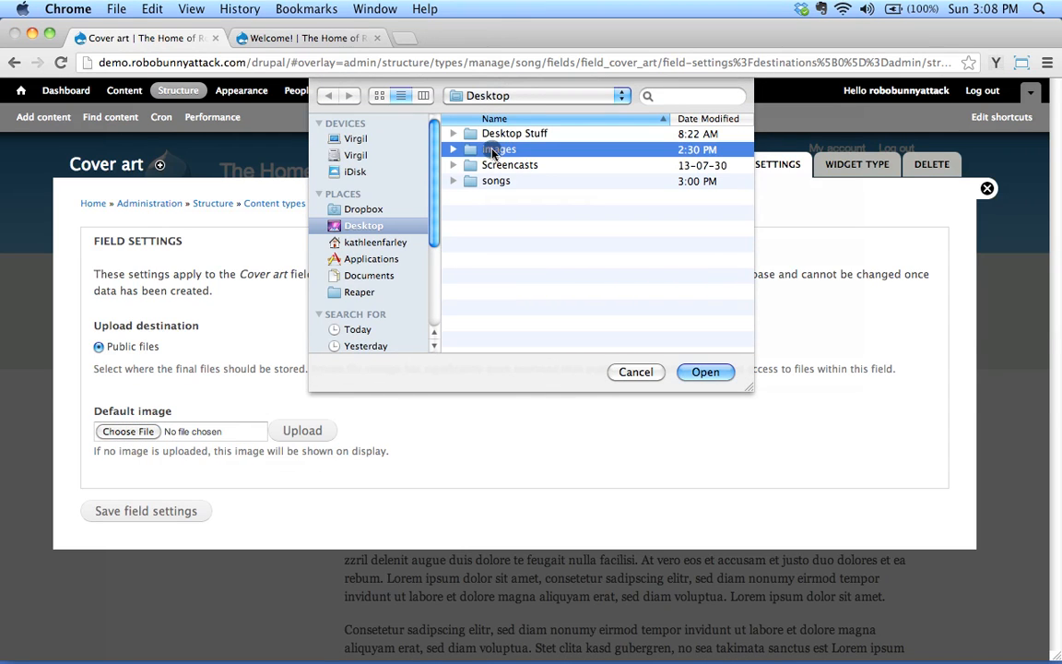
{"action": "double_click", "coordinate": [495, 150]}
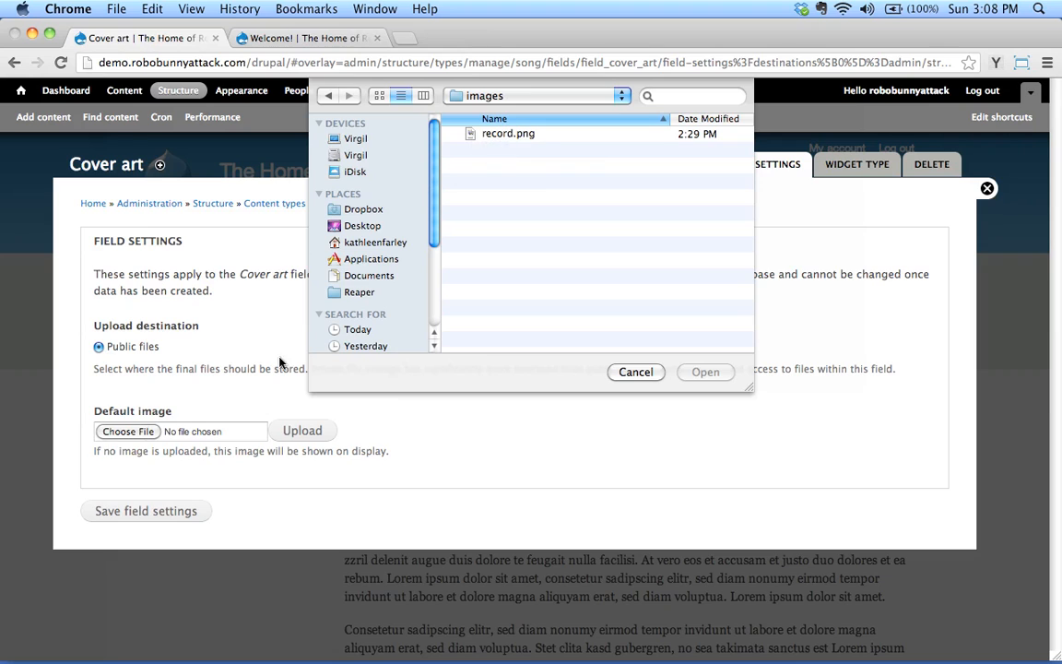
{"action": "left_click", "coordinate": [500, 135]}
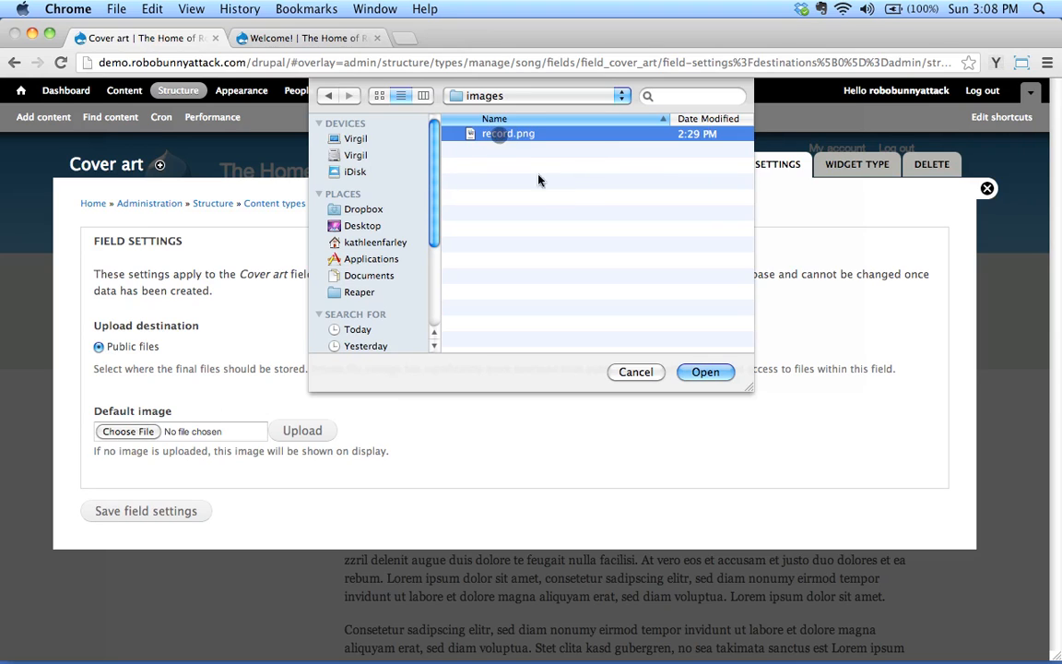
{"action": "left_click", "coordinate": [703, 372]}
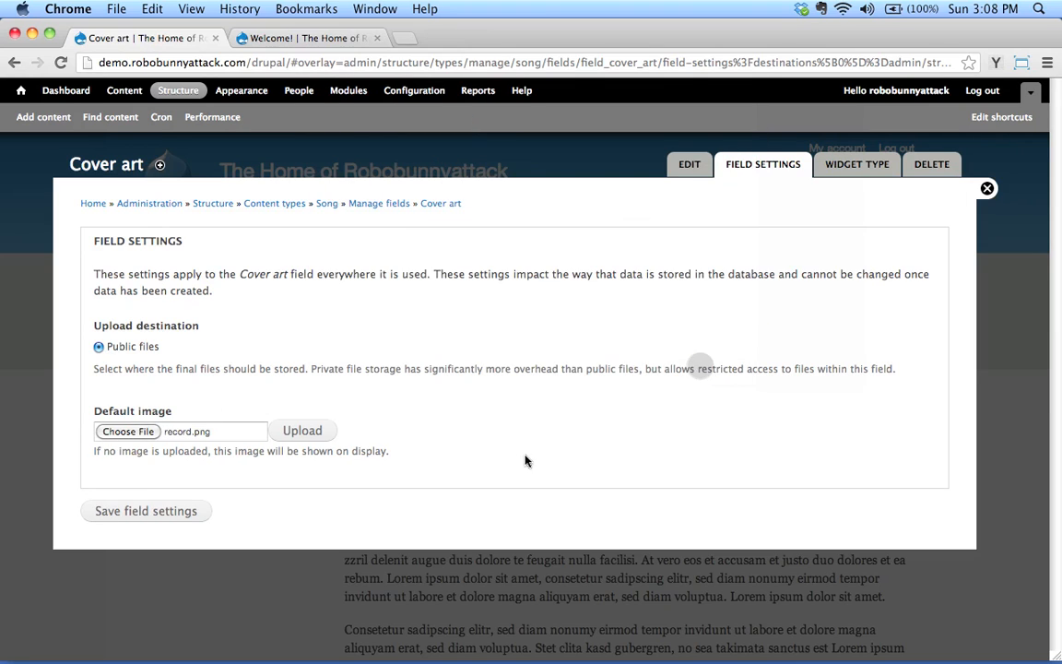
{"action": "left_click", "coordinate": [304, 430]}
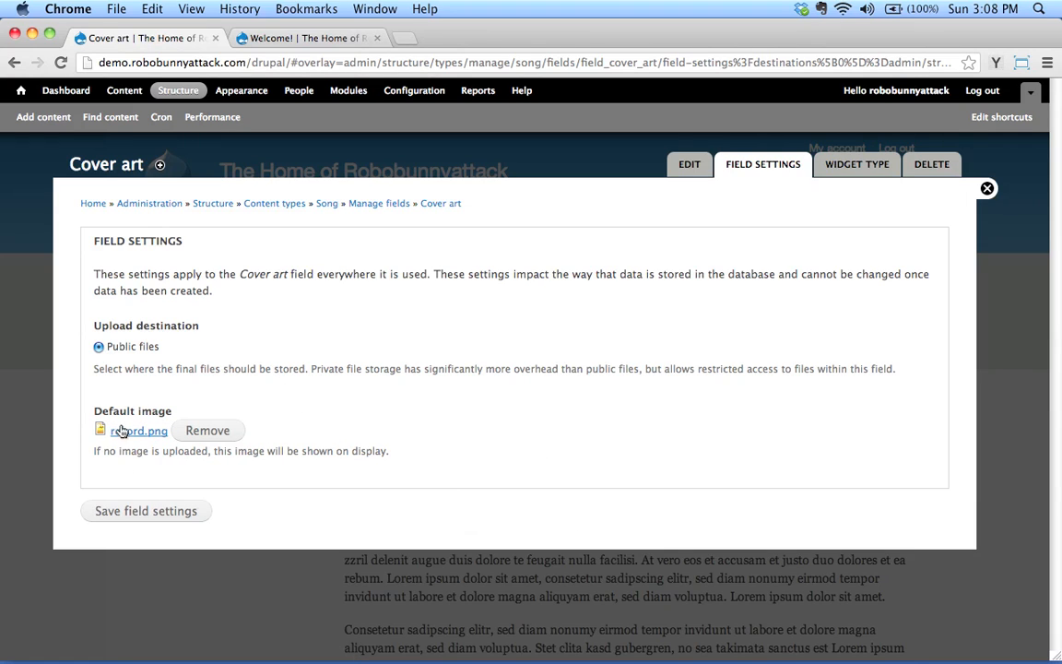
{"action": "left_click_drag", "start_coordinate": [93, 450], "coordinate": [465, 450]}
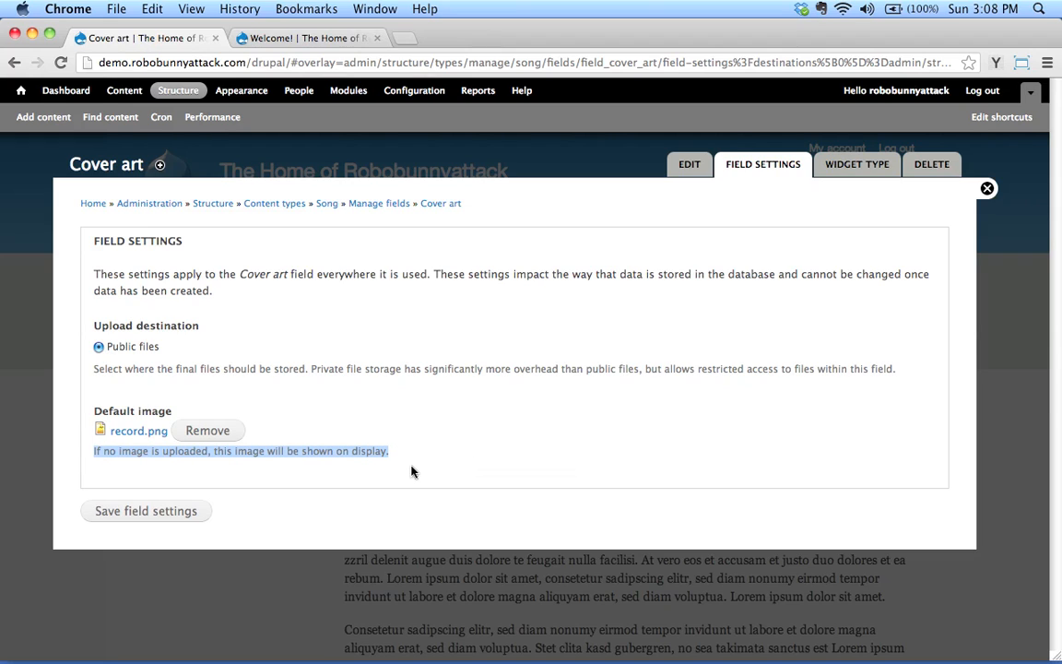
{"action": "left_click", "coordinate": [154, 511]}
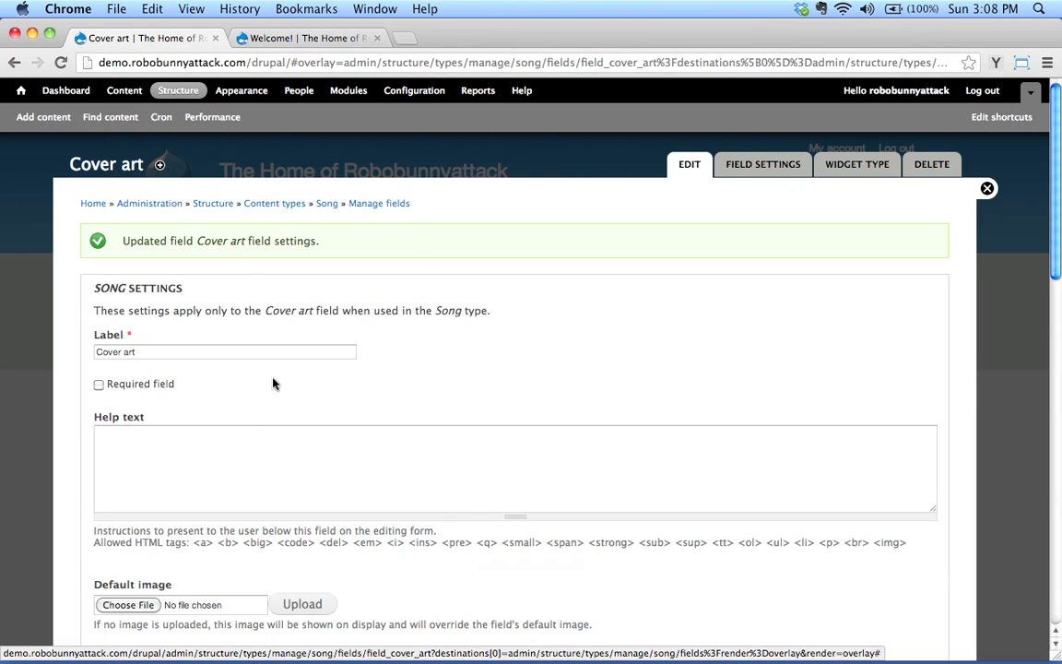
Enter the help text "Upload the cover art for this song, if available." for the Cover art field.
{"action": "left_click", "coordinate": [146, 351]}
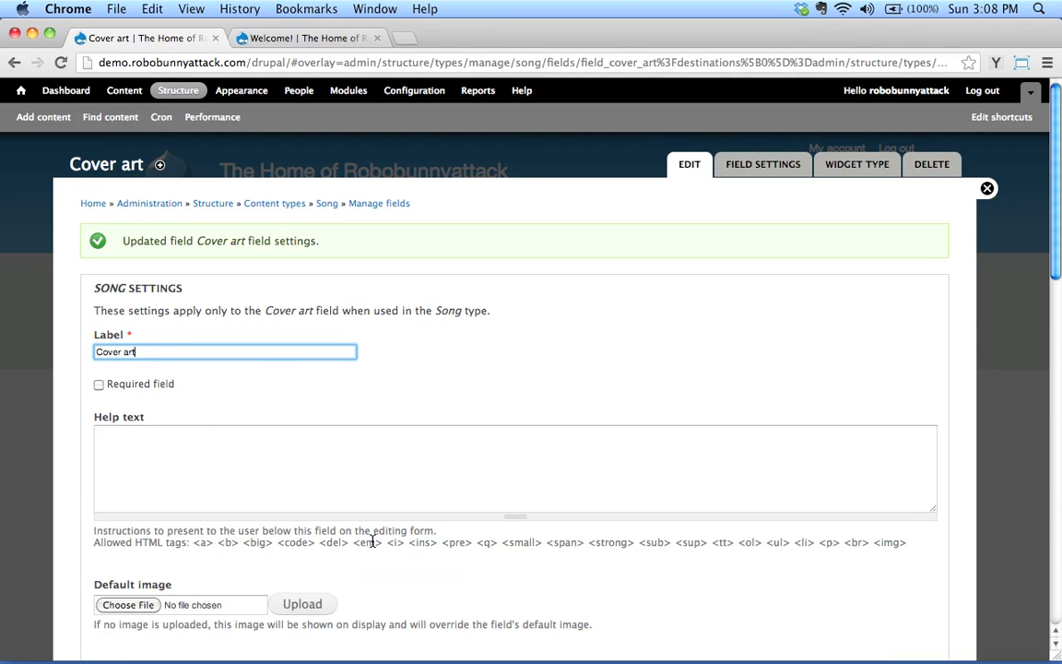
{"action": "left_click", "coordinate": [290, 429]}
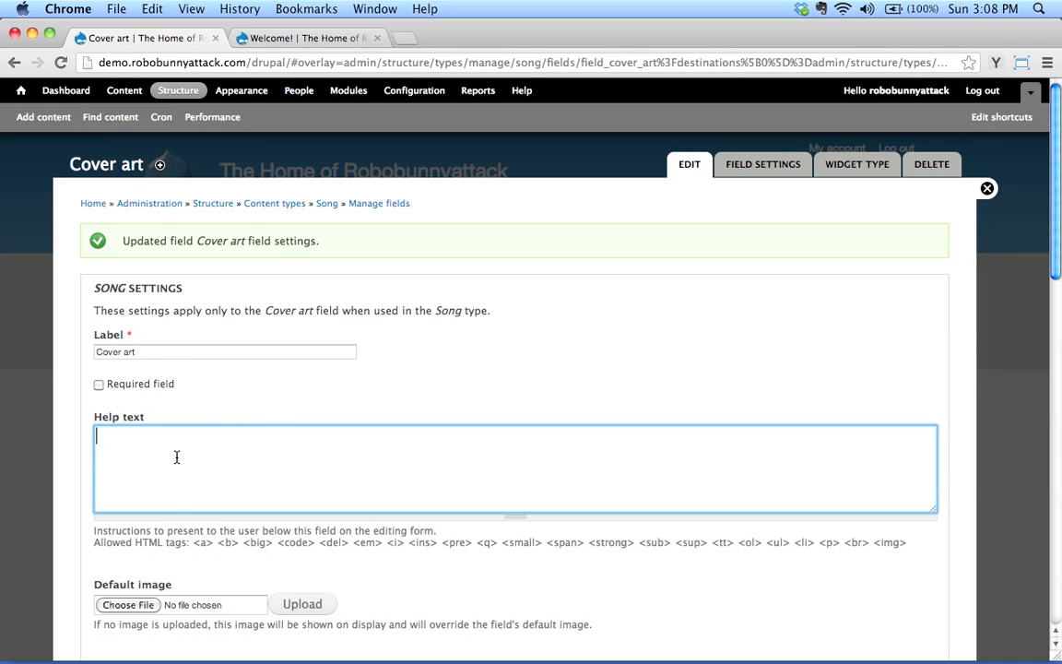
{"action": "type", "text": "Upload the cover art"}
{"action": "type", "text": "for this song, if available."}
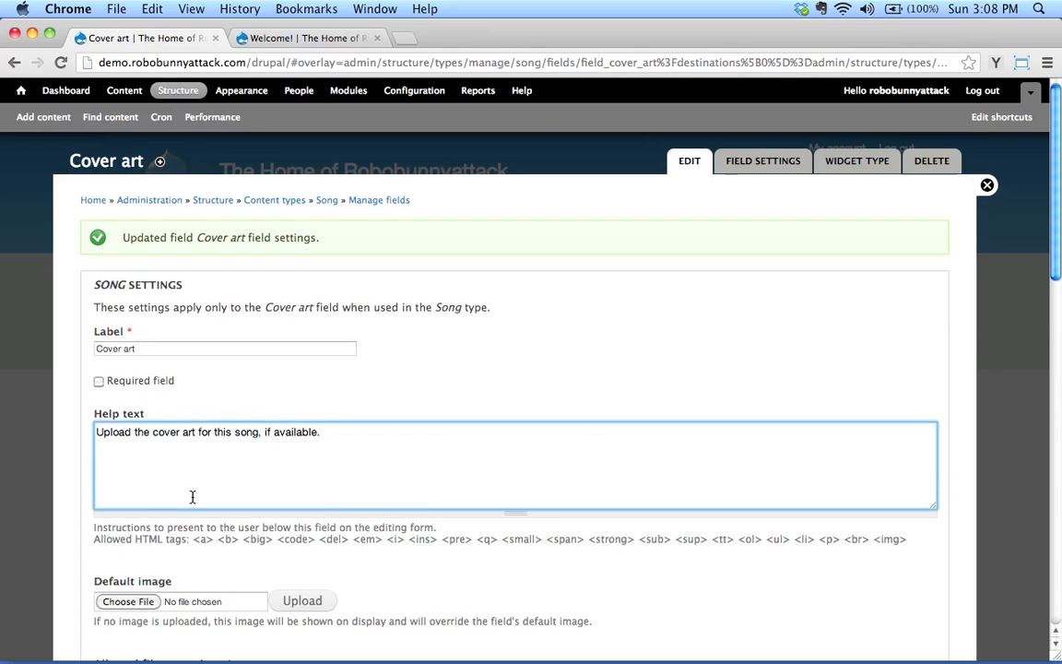
Review the allowed file extensions for Cover art uploads.
{"action": "scroll", "coordinate": [176, 453], "scroll_direction": "down", "scroll_amount": 3}
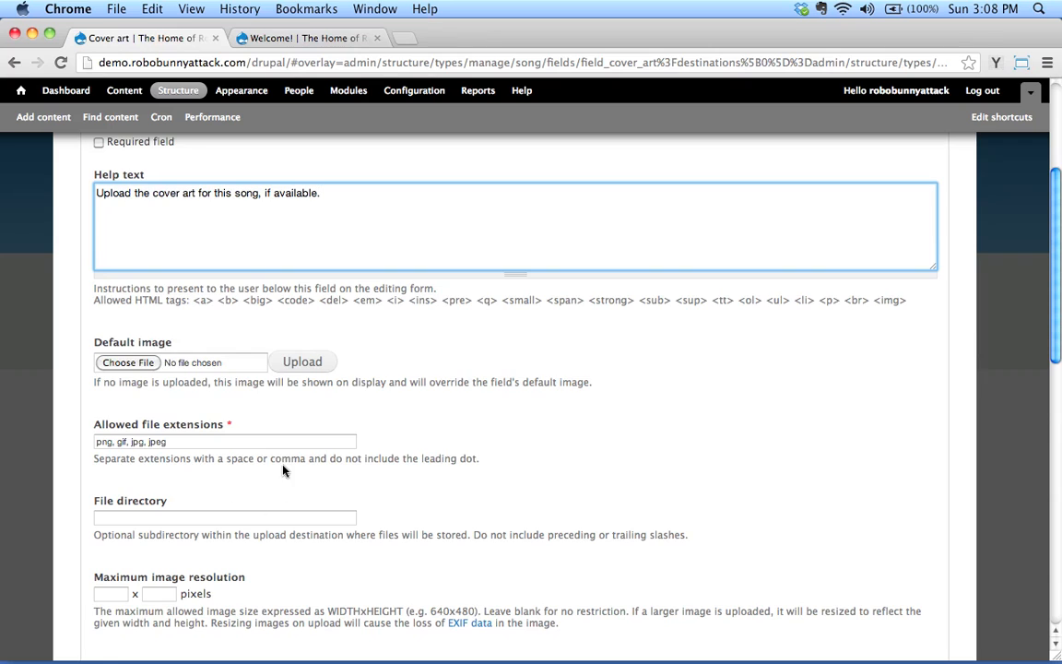
{"action": "scroll", "coordinate": [267, 442], "scroll_direction": "down", "scroll_amount": 1}
{"action": "left_click", "coordinate": [193, 398]}
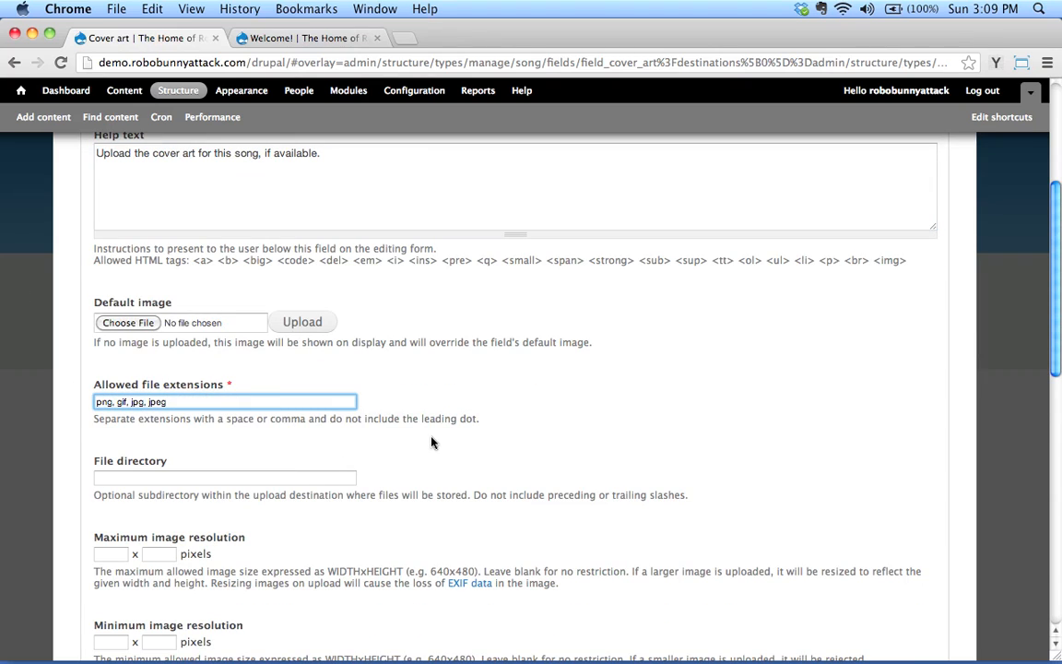
{"action": "left_click_drag", "start_coordinate": [174, 401], "coordinate": [88, 407]}
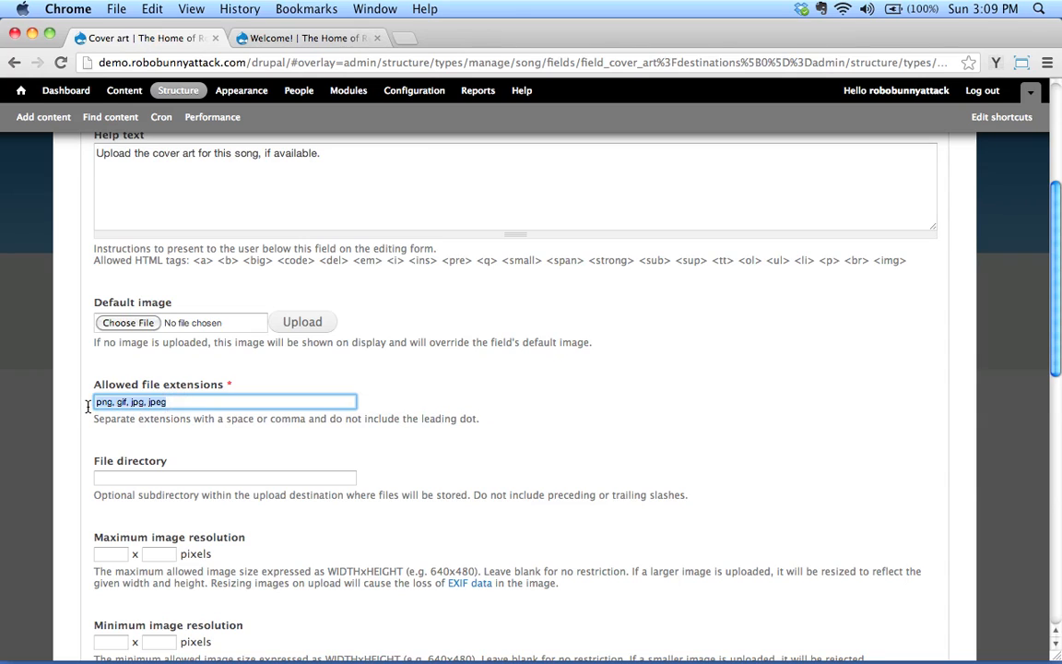
{"action": "left_click", "coordinate": [181, 400]}
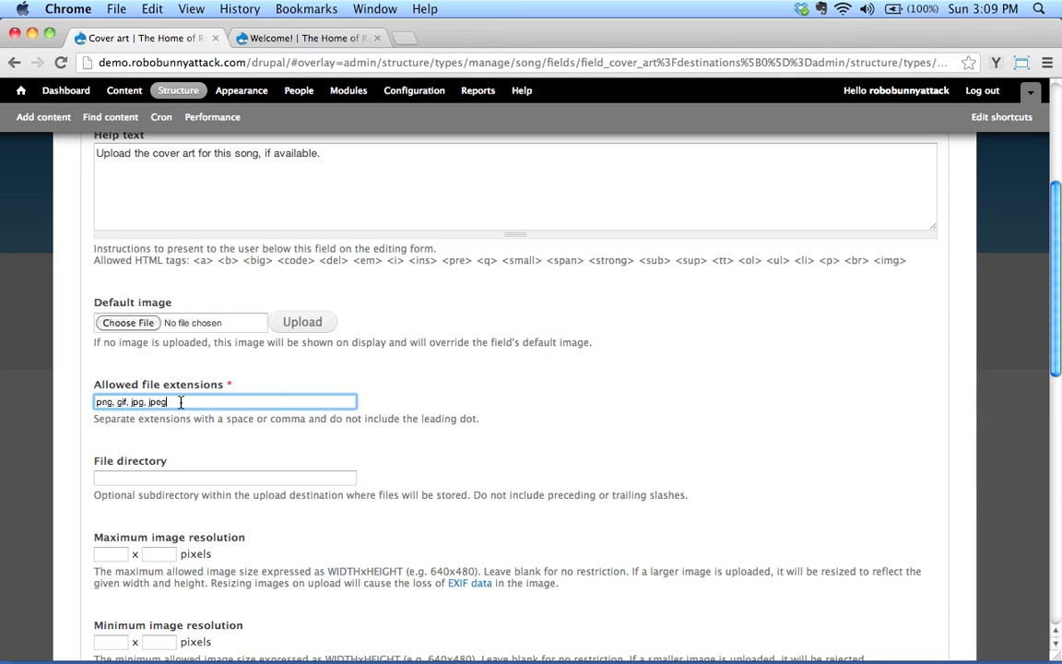
{"action": "left_click_drag", "start_coordinate": [98, 403], "coordinate": [102, 403]}
{"action": "left_click", "coordinate": [100, 403]}
{"action": "left_click_drag", "start_coordinate": [175, 403], "coordinate": [57, 403]}
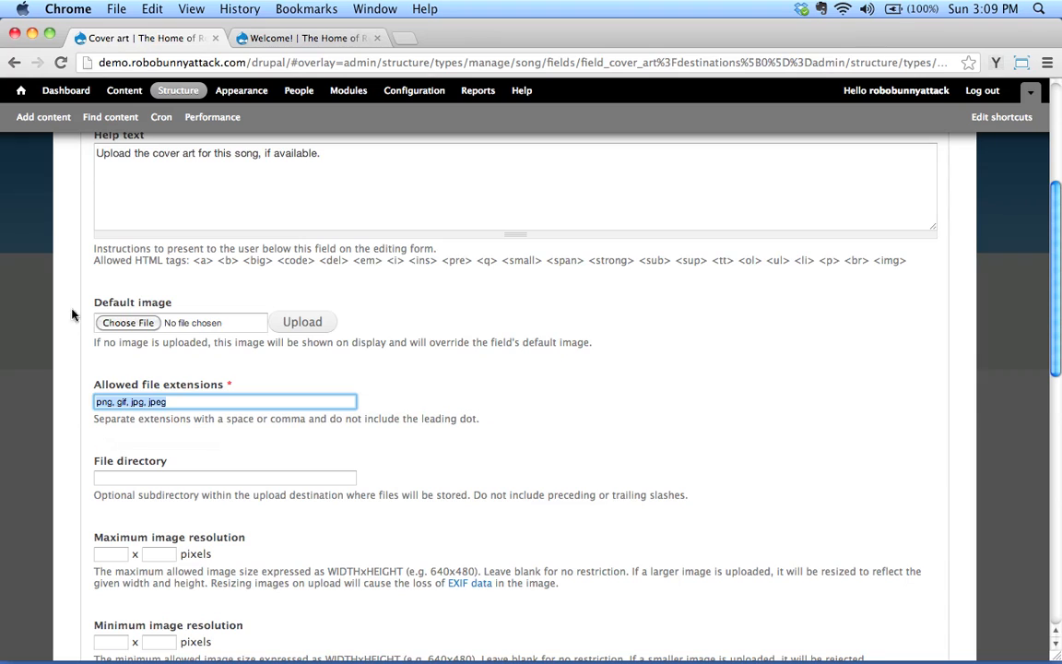
{"action": "left_click", "coordinate": [179, 403]}
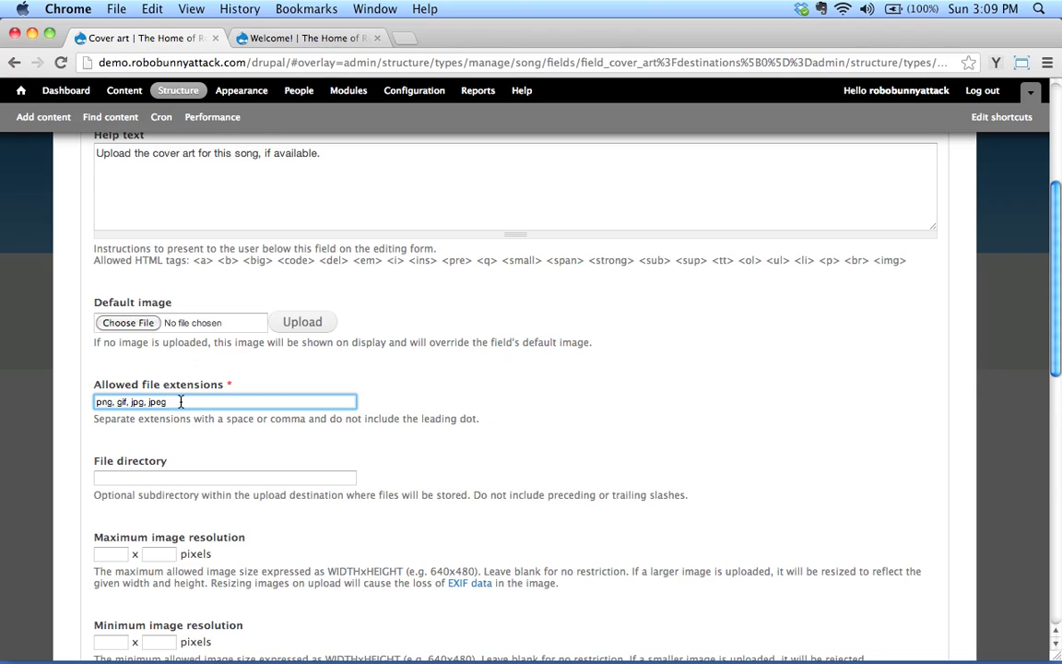
Review the Cover art field's file directory, maximum and minimum image resolution, and maximum upload size settings.
{"action": "left_click", "coordinate": [145, 481]}
{"action": "scroll", "coordinate": [332, 479], "scroll_direction": "down", "scroll_amount": 1}
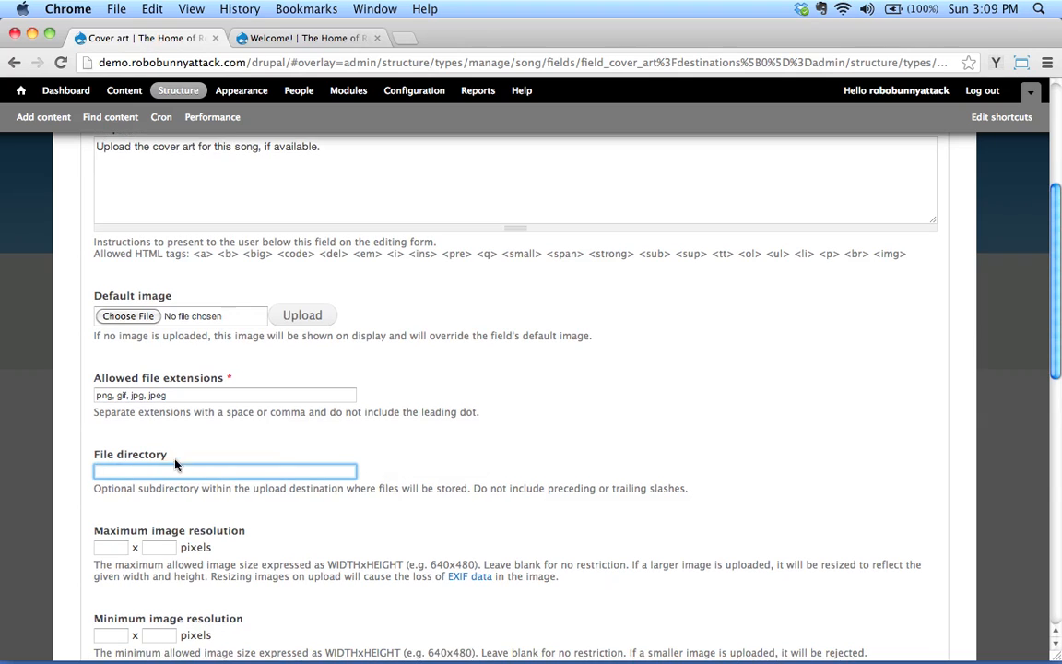
{"action": "scroll", "coordinate": [244, 455], "scroll_direction": "down", "scroll_amount": 2}
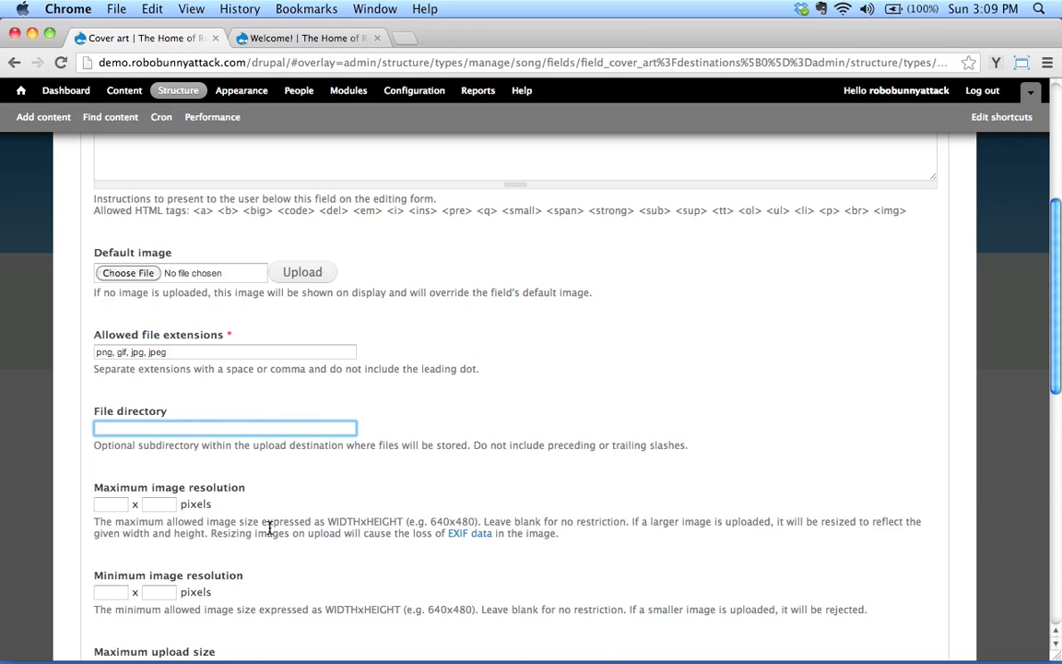
{"action": "scroll", "coordinate": [268, 525], "scroll_direction": "down", "scroll_amount": 4}
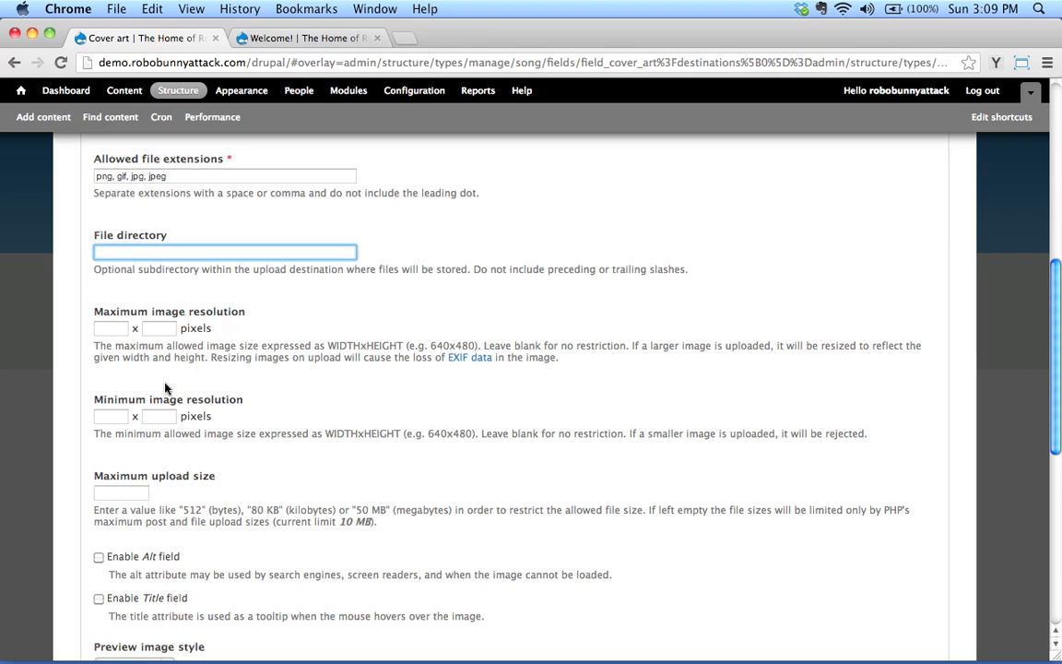
{"action": "scroll", "coordinate": [147, 396], "scroll_direction": "down", "scroll_amount": 4}
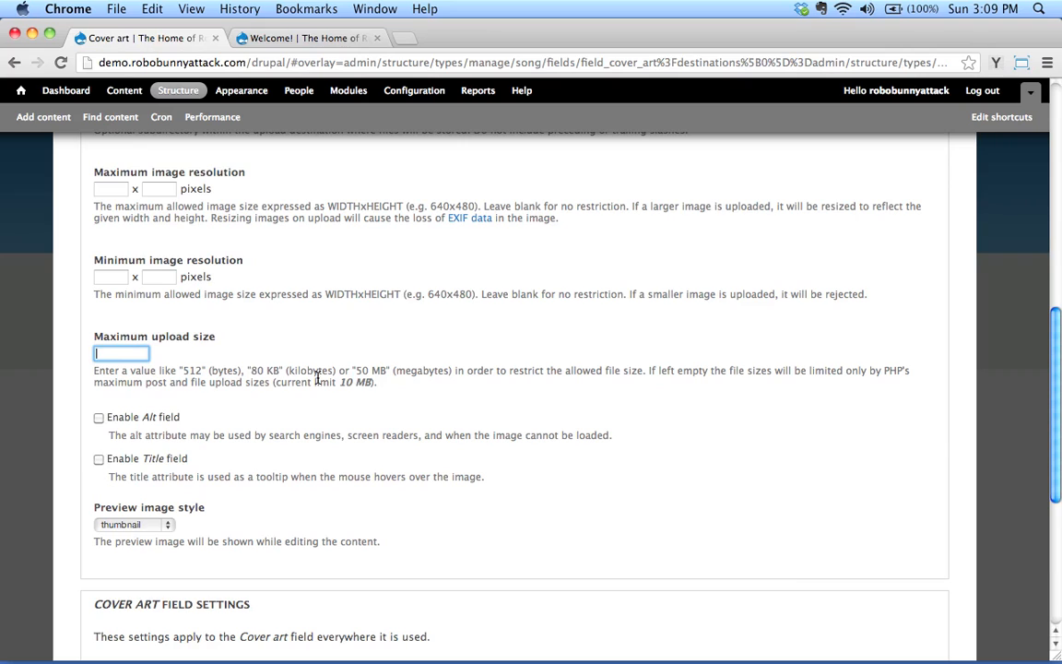
{"action": "left_click_drag", "start_coordinate": [341, 382], "coordinate": [374, 381]}
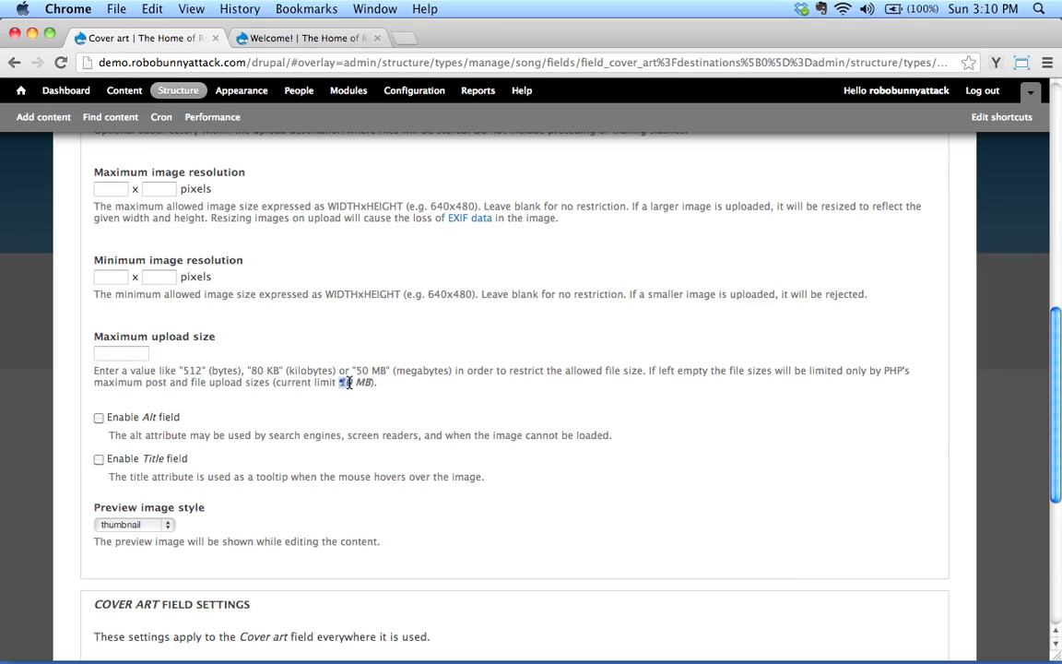
{"action": "left_click", "coordinate": [408, 381]}
Enable the Alt field for Cover art images and check the preview image style and the general field settings.
{"action": "left_click", "coordinate": [99, 418]}
{"action": "left_click", "coordinate": [147, 525]}
{"action": "left_click", "coordinate": [154, 526]}
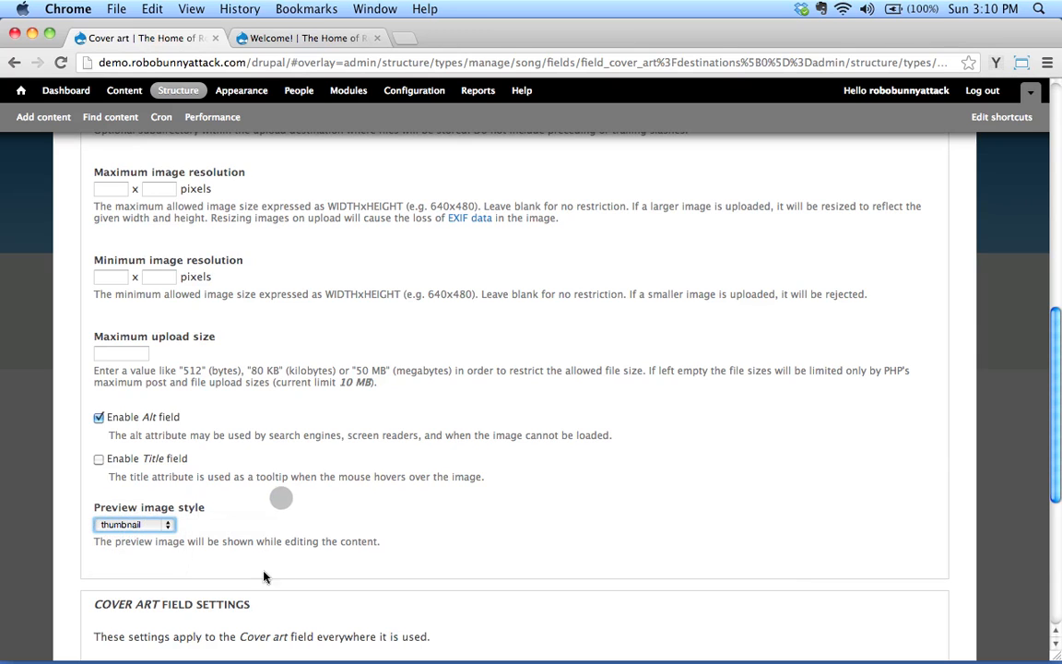
{"action": "scroll", "coordinate": [339, 506], "scroll_direction": "down", "scroll_amount": 5}
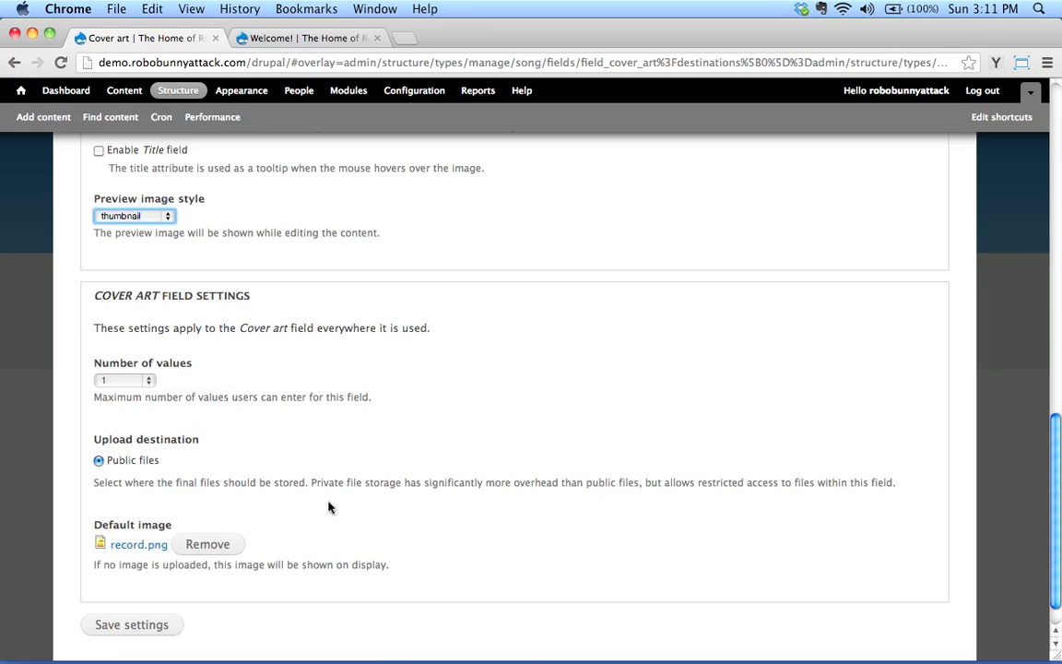
Save the Cover art field settings and look over the data types available for a new Song field.
{"action": "scroll", "coordinate": [313, 424], "scroll_direction": "down", "scroll_amount": 1}
{"action": "left_click", "coordinate": [131, 582]}
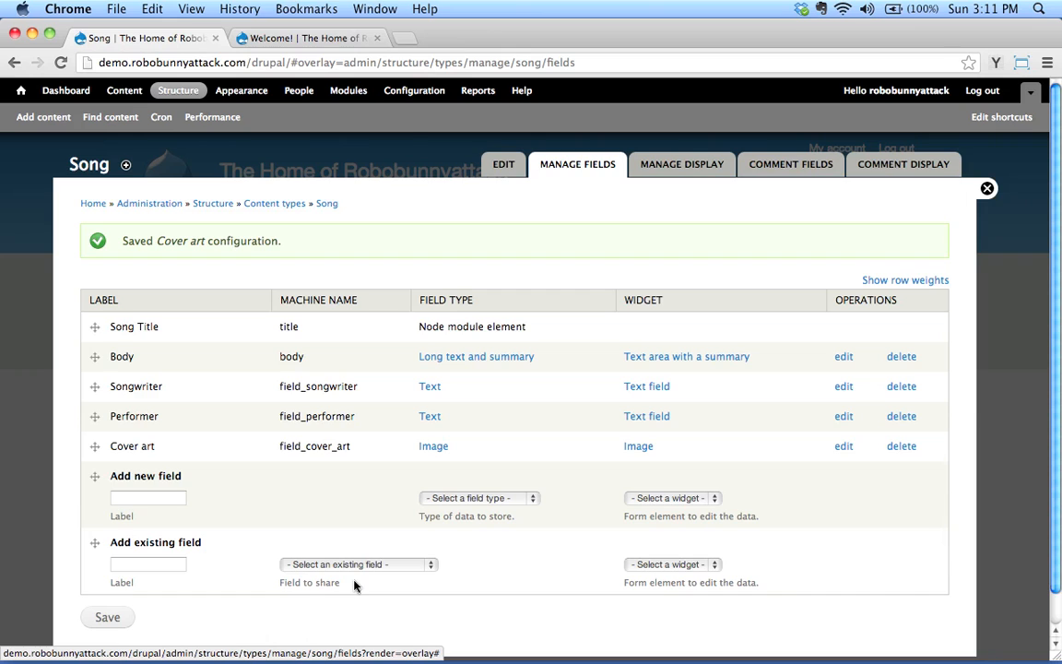
{"action": "left_click", "coordinate": [498, 498]}
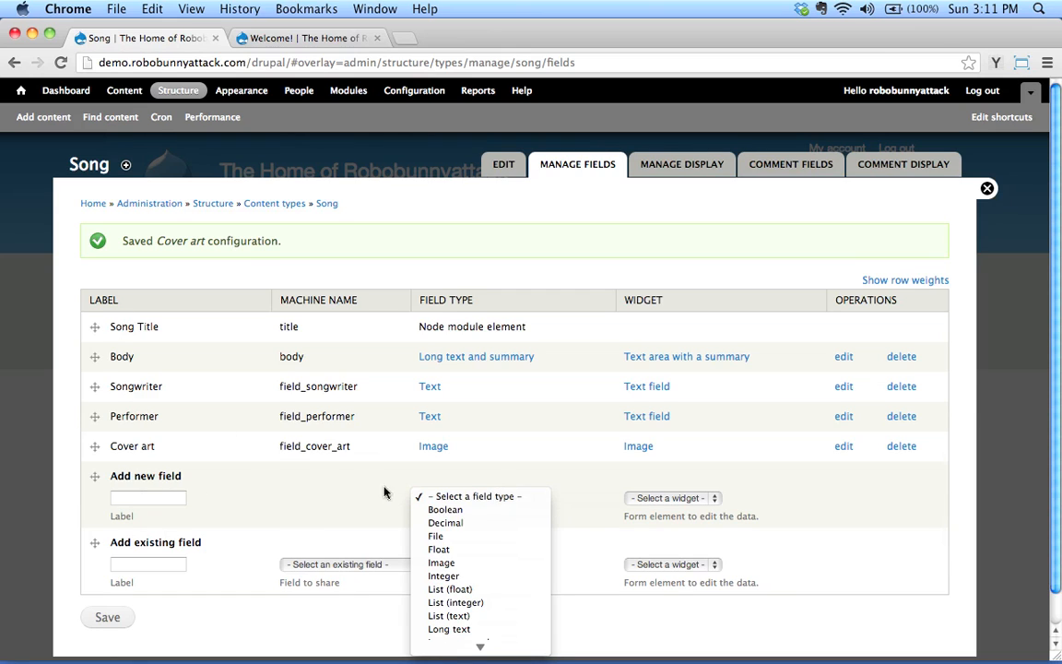
{"action": "scroll", "coordinate": [452, 529], "scroll_direction": "down", "scroll_amount": 2}
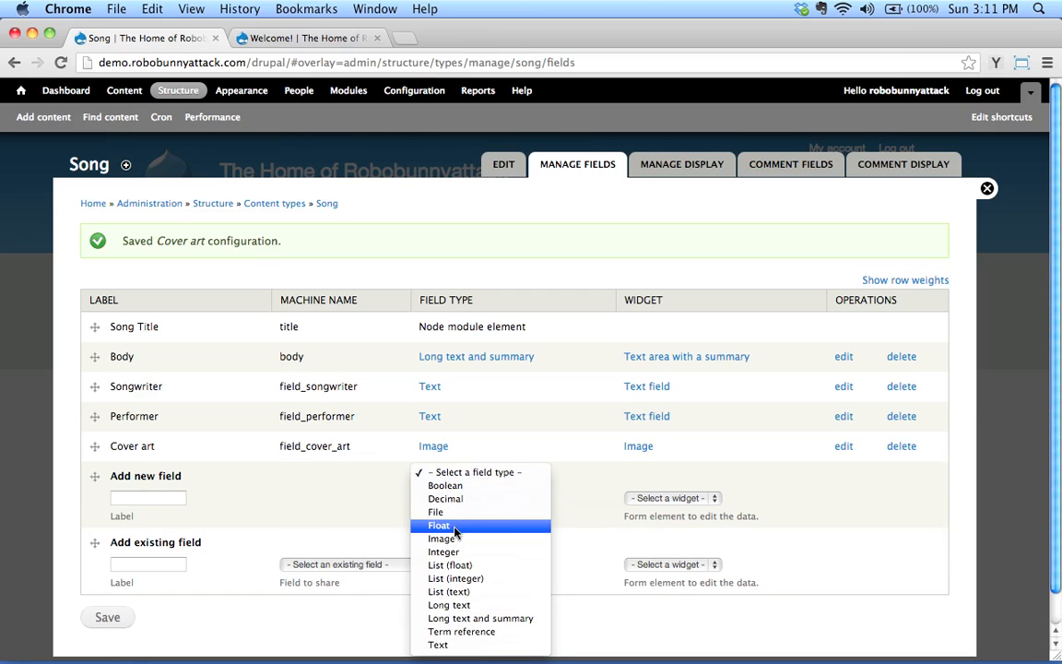
{"action": "left_click", "coordinate": [307, 514]}
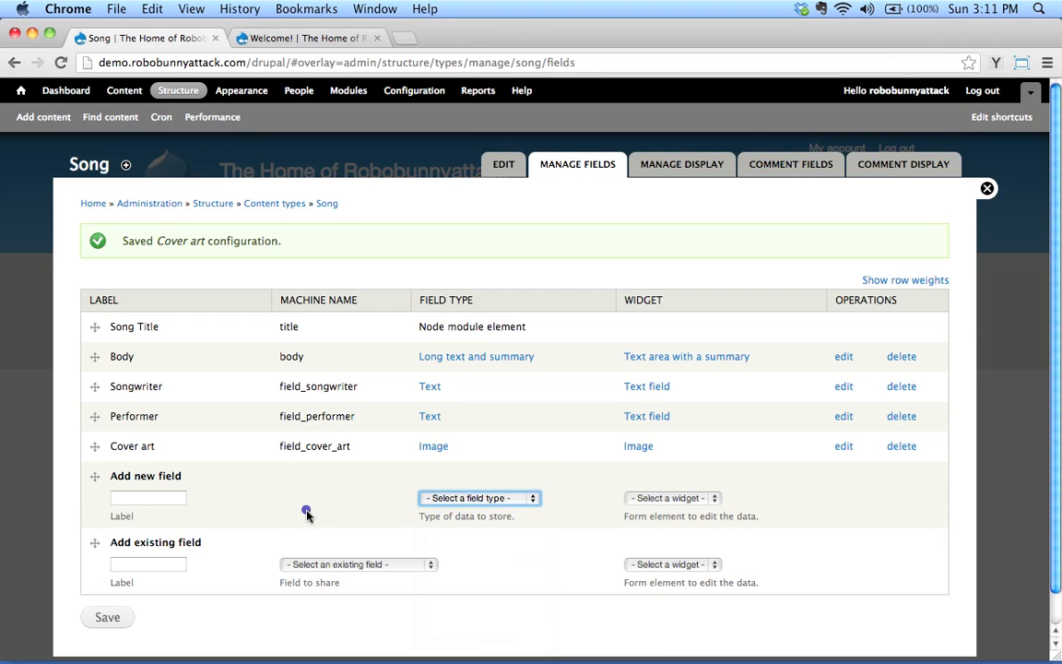
Add a new field labelled BPM to the Song content type, with type Decimal and the Text field widget, and save it.
{"action": "left_click", "coordinate": [129, 498]}
{"action": "type", "text": "BPM"}
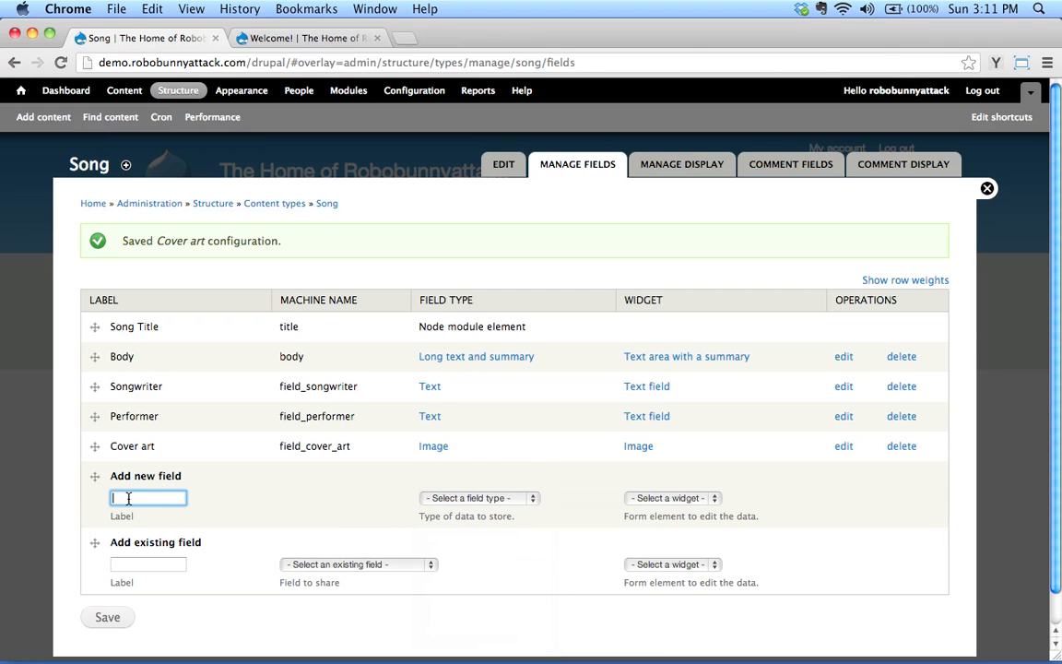
{"action": "left_click", "coordinate": [465, 498]}
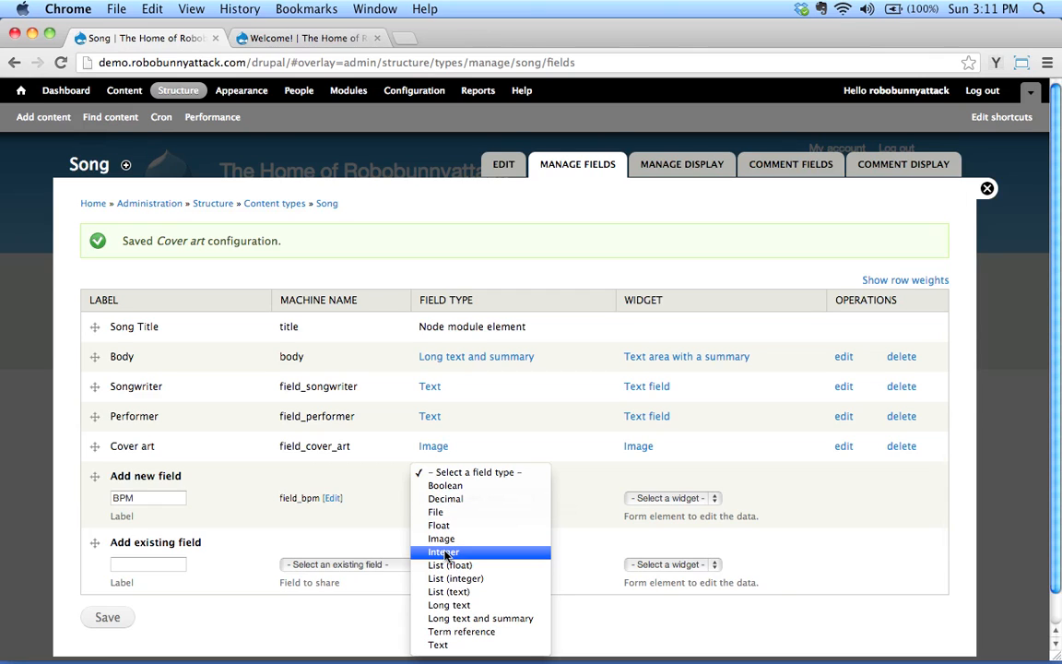
{"action": "left_click", "coordinate": [446, 499]}
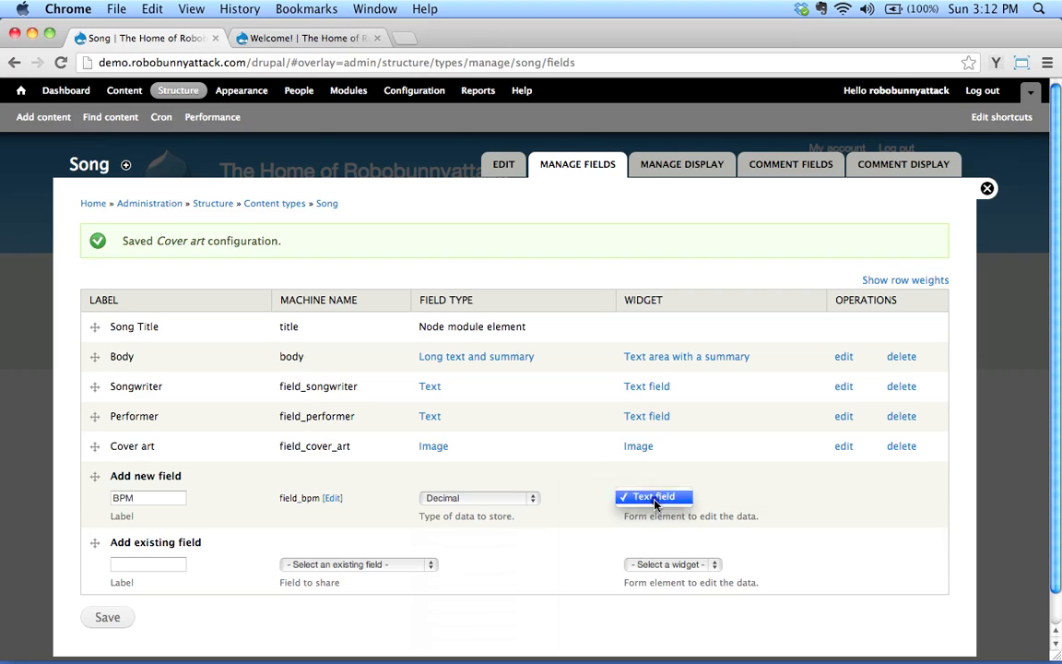
{"action": "left_click", "coordinate": [659, 498]}
{"action": "left_click", "coordinate": [450, 498]}
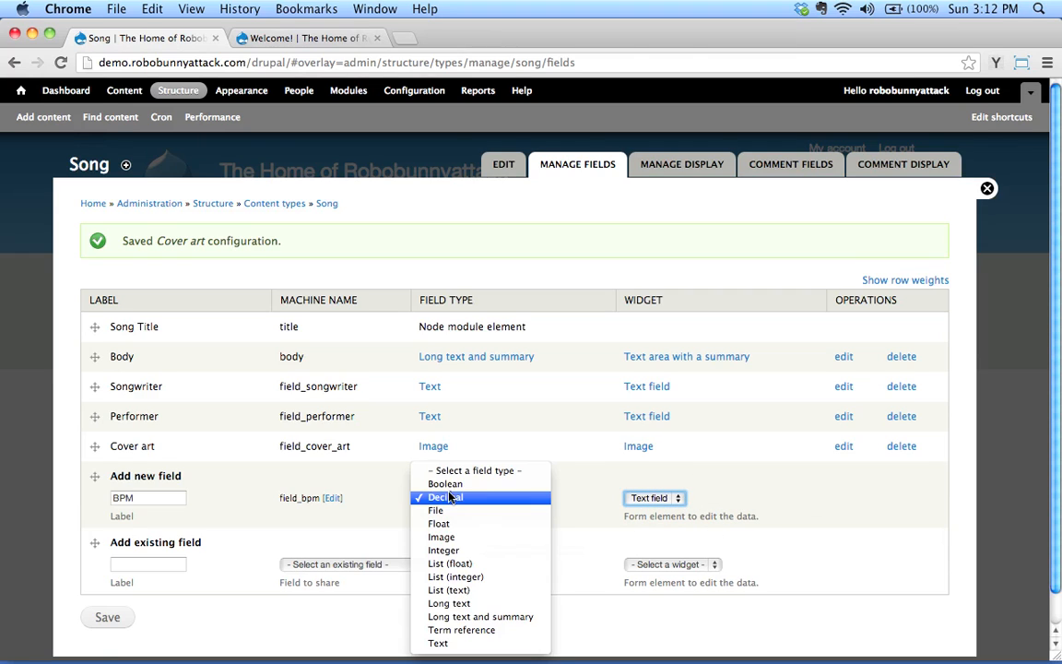
{"action": "left_click", "coordinate": [583, 502]}
{"action": "left_click", "coordinate": [650, 498]}
{"action": "left_click", "coordinate": [760, 492]}
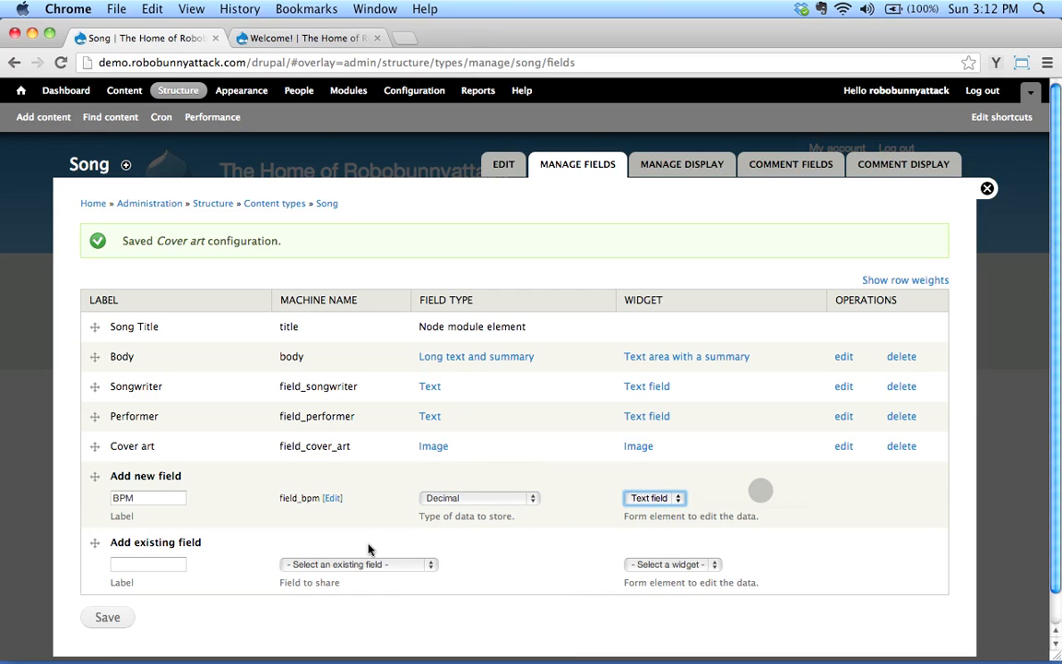
{"action": "left_click", "coordinate": [108, 616]}
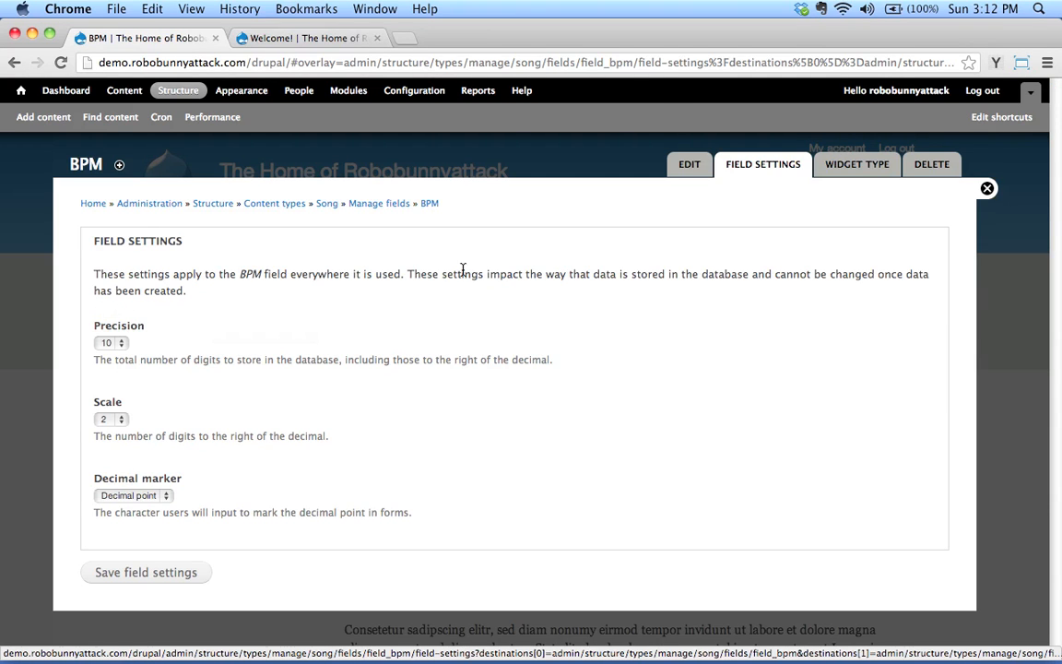
Check the precision options for the BPM field, keep 10, and set the scale to 1.
{"action": "left_click", "coordinate": [114, 342]}
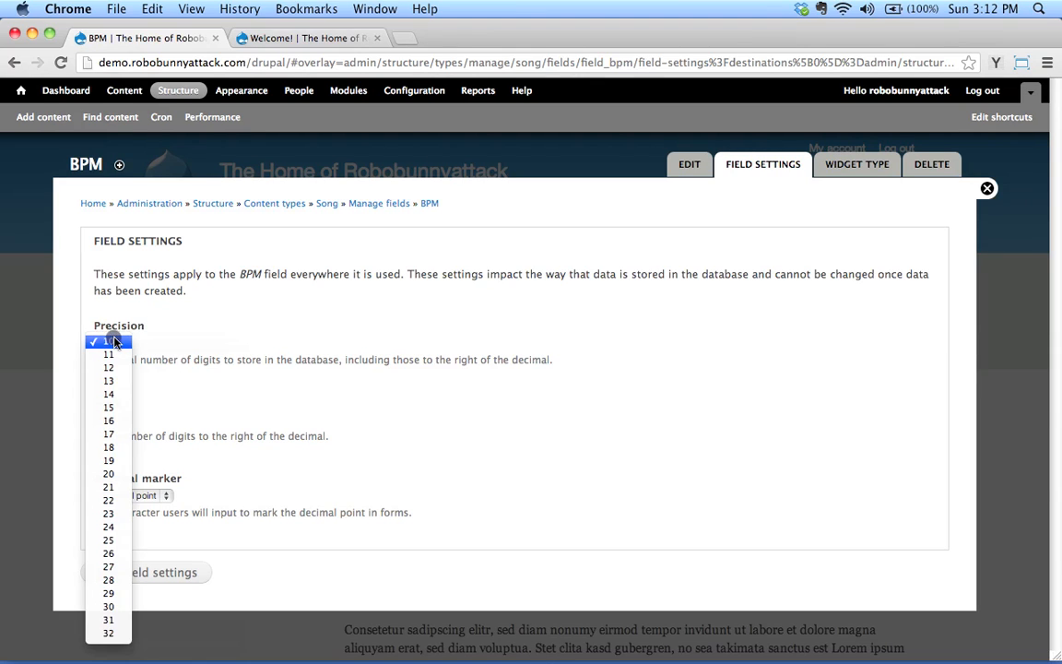
{"action": "left_click", "coordinate": [268, 333]}
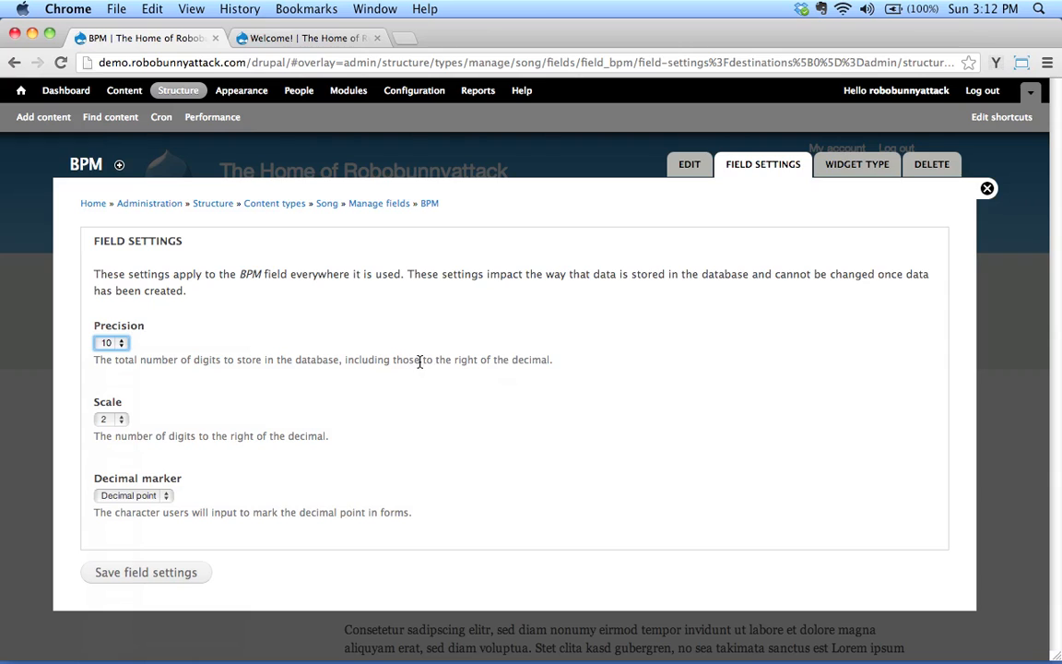
{"action": "left_click", "coordinate": [114, 342]}
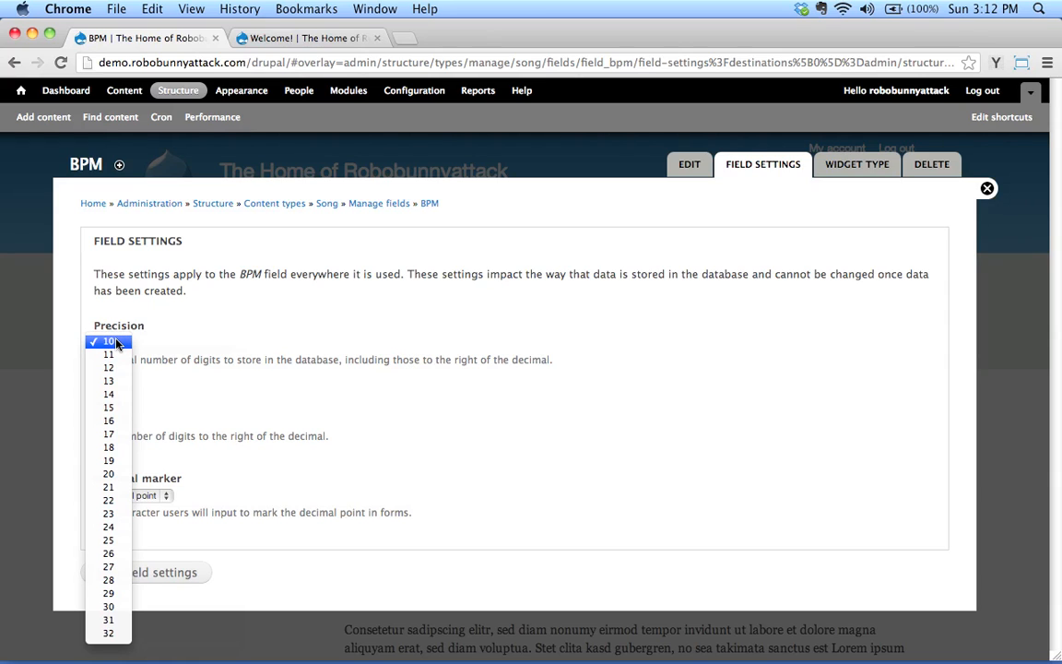
{"action": "left_click", "coordinate": [114, 342]}
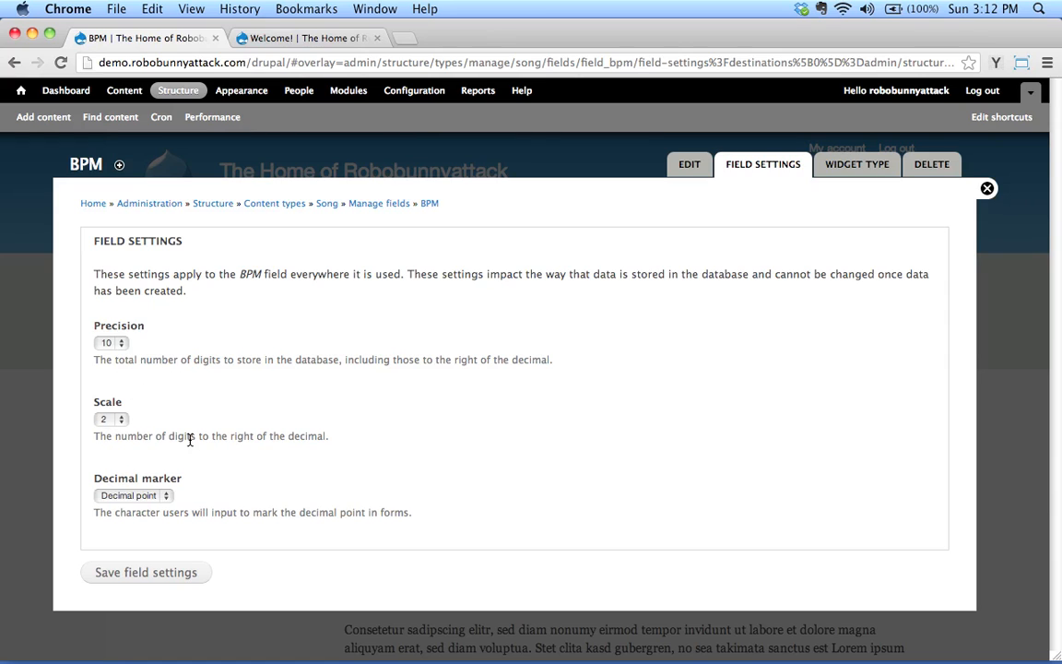
{"action": "left_click", "coordinate": [108, 418]}
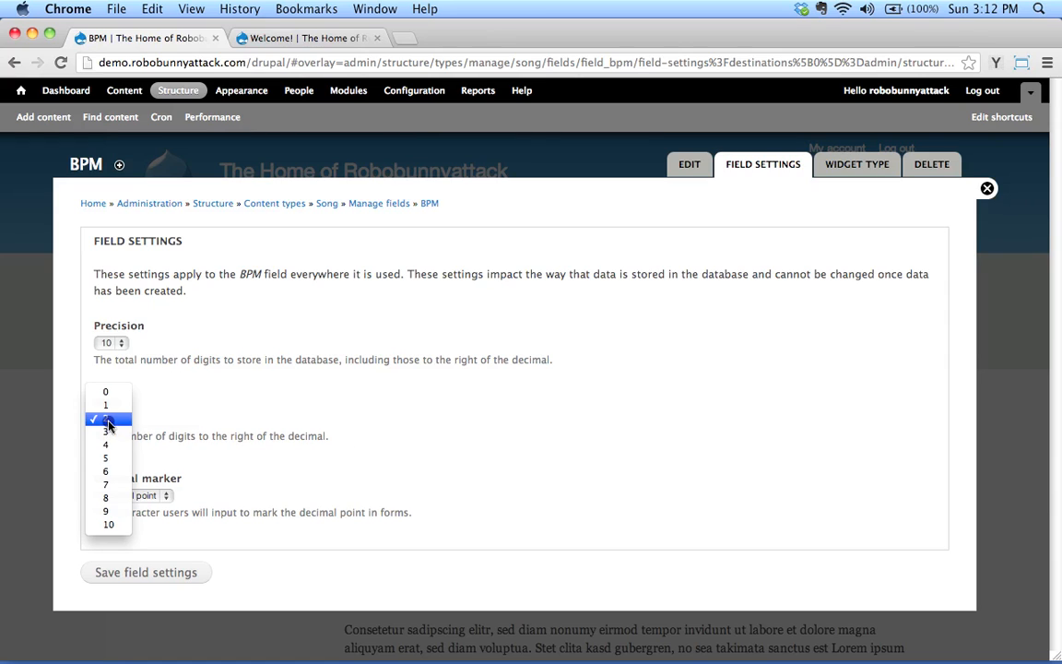
{"action": "left_click", "coordinate": [120, 411]}
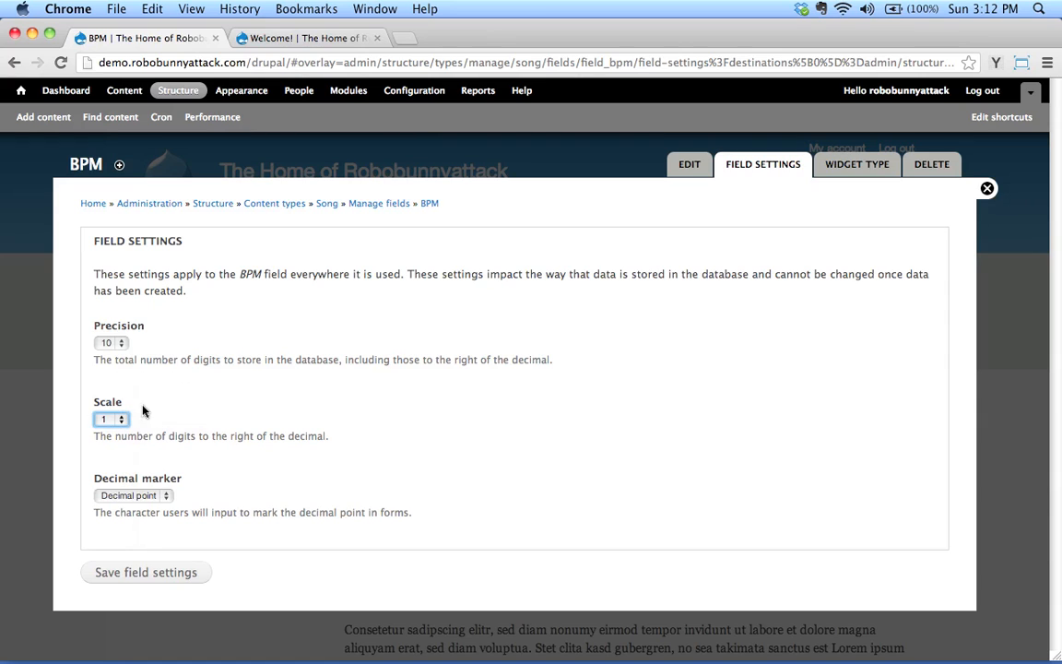
Check the decimal marker options, keep Decimal point, and save the BPM storage settings.
{"action": "left_click", "coordinate": [134, 495]}
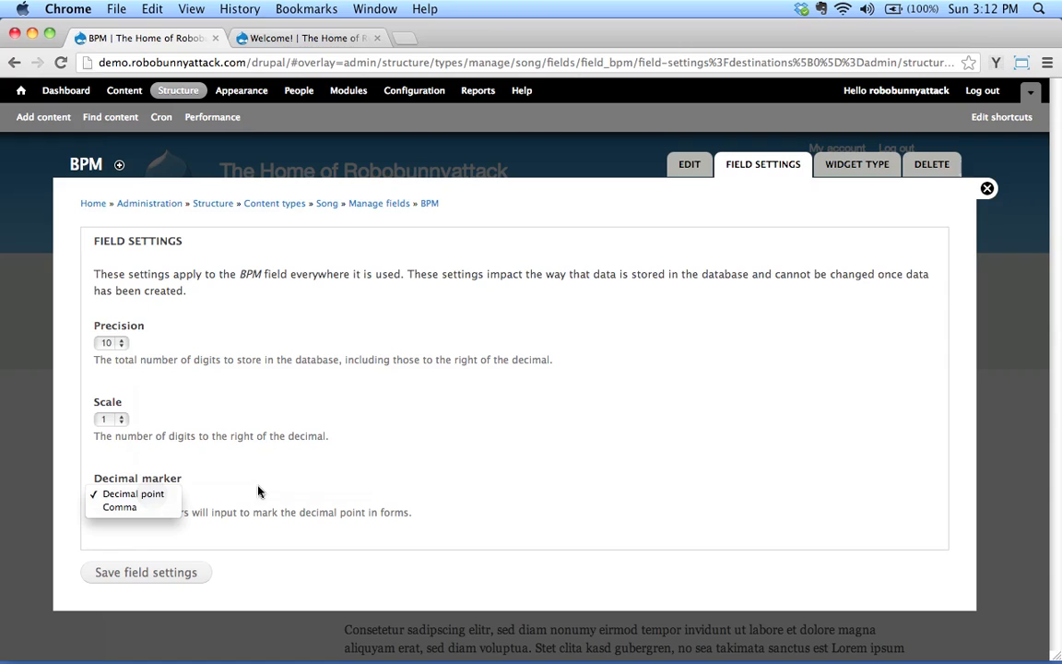
{"action": "left_click", "coordinate": [131, 499]}
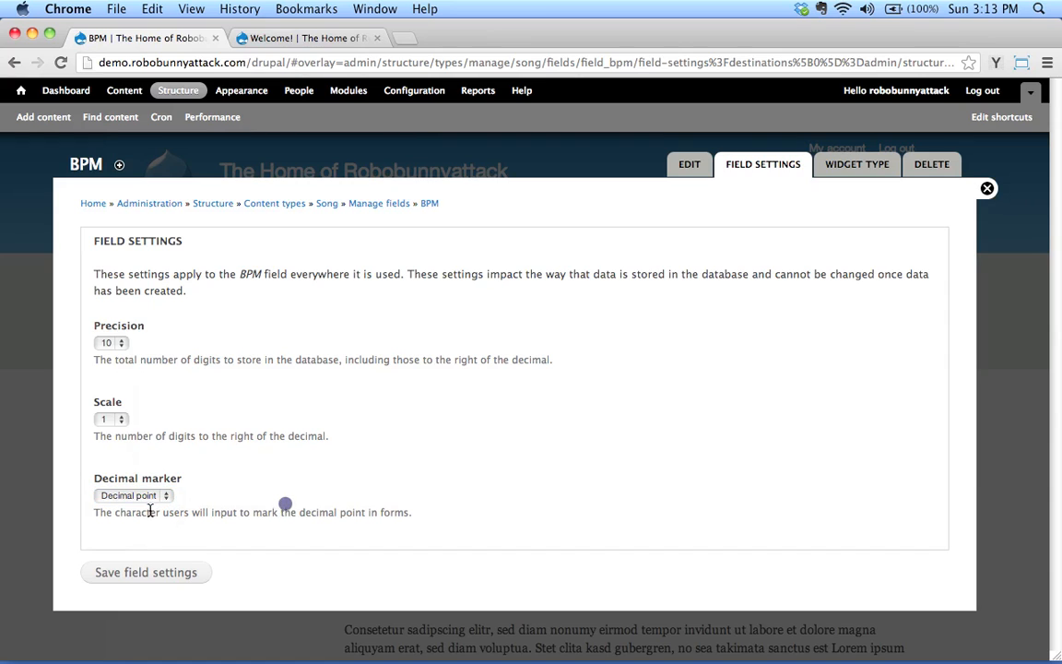
{"action": "left_click", "coordinate": [148, 496]}
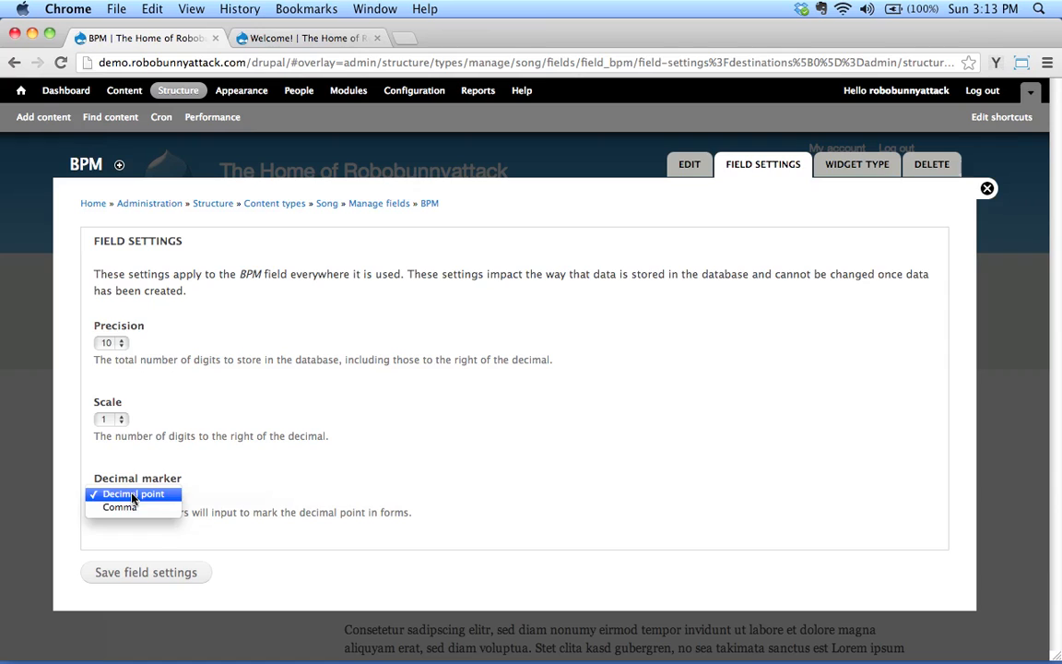
{"action": "left_click", "coordinate": [158, 493]}
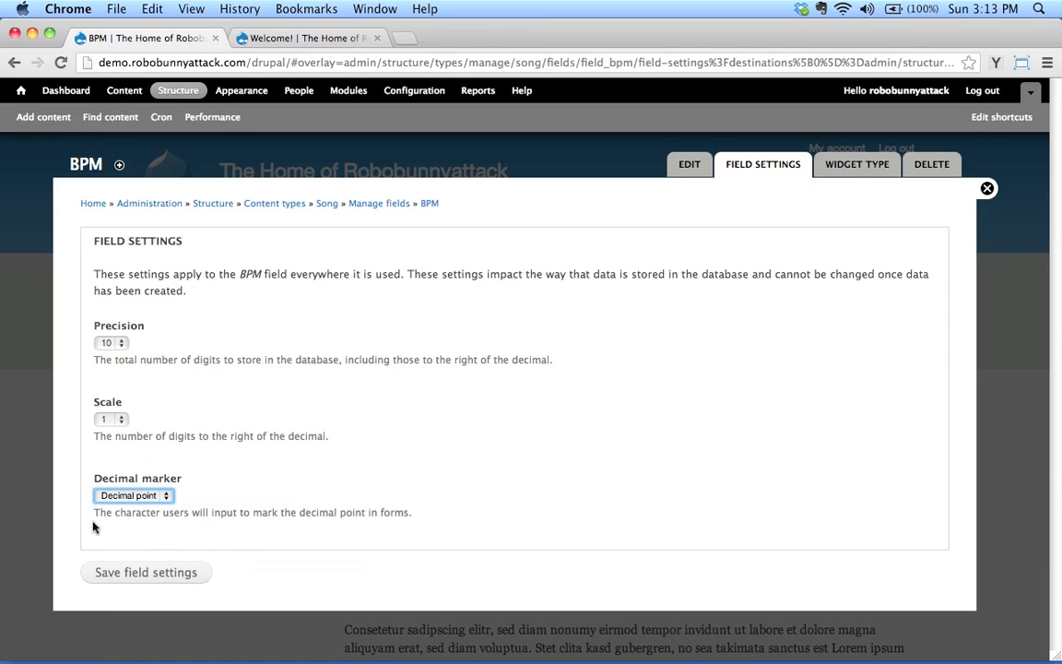
{"action": "left_click", "coordinate": [126, 573]}
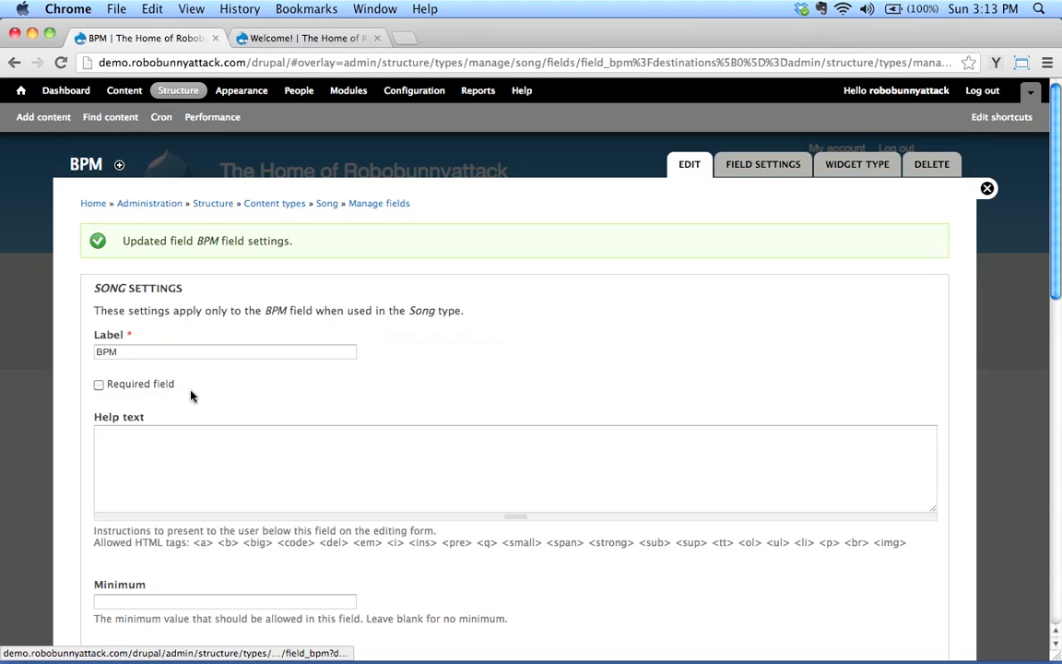
Enter the help text "Enter the BPM (beats per minute) for this song." for the BPM field.
{"action": "left_click", "coordinate": [192, 458]}
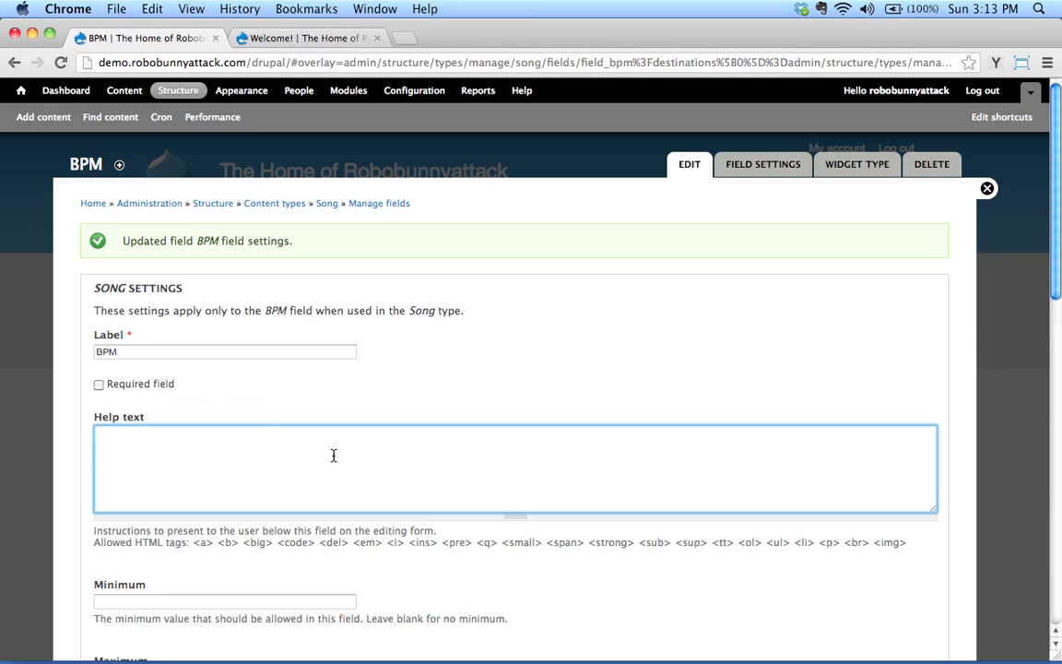
{"action": "type", "text": "Enter the BPM (Bea"}
{"action": "key", "text": "BackSpace"}
{"action": "key", "text": "BackSpace"}
{"action": "key", "text": "BackSpace"}
{"action": "type", "text": "beats "}
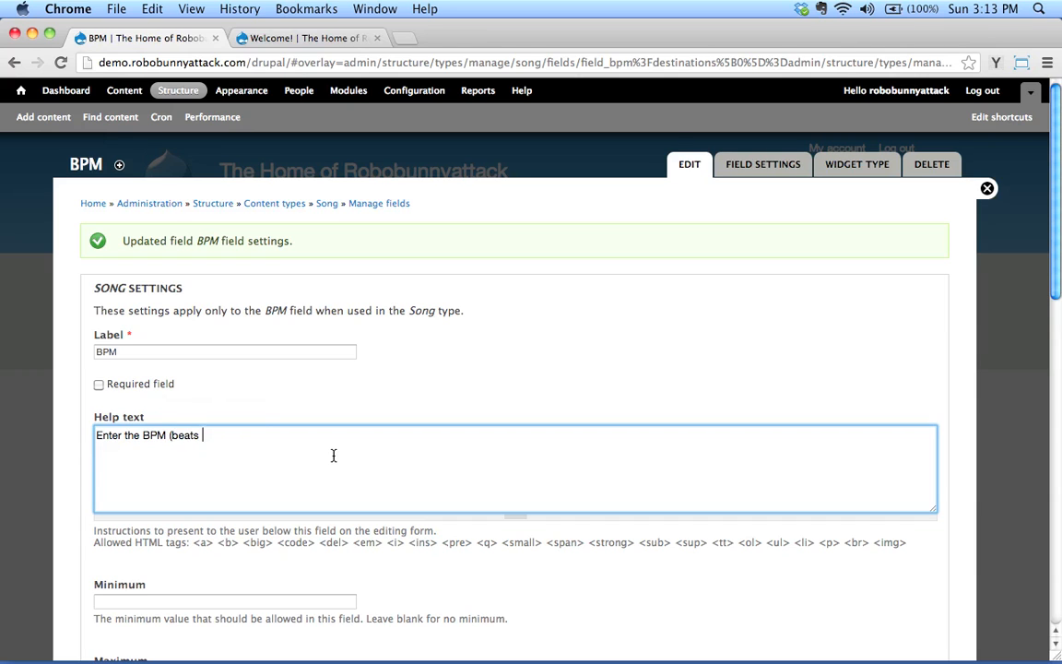
{"action": "type", "text": "per minute) for this song."}
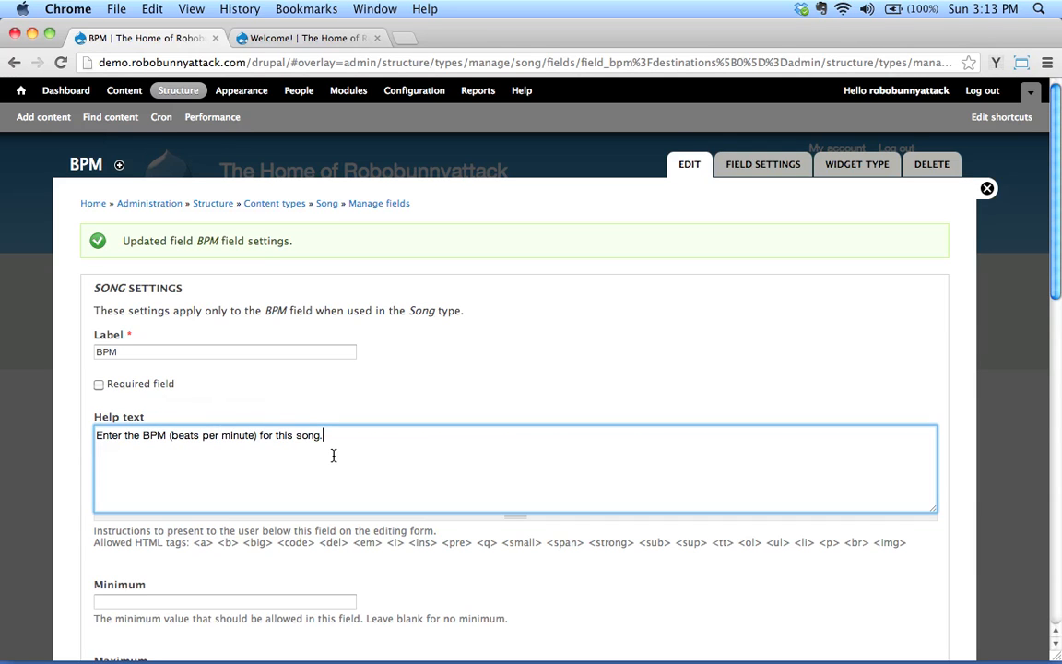
Set the BPM field's minimum allowed value to 0 and its maximum to 1000.
{"action": "scroll", "coordinate": [333, 455], "scroll_direction": "down", "scroll_amount": 3}
{"action": "scroll", "coordinate": [332, 455], "scroll_direction": "down", "scroll_amount": 3}
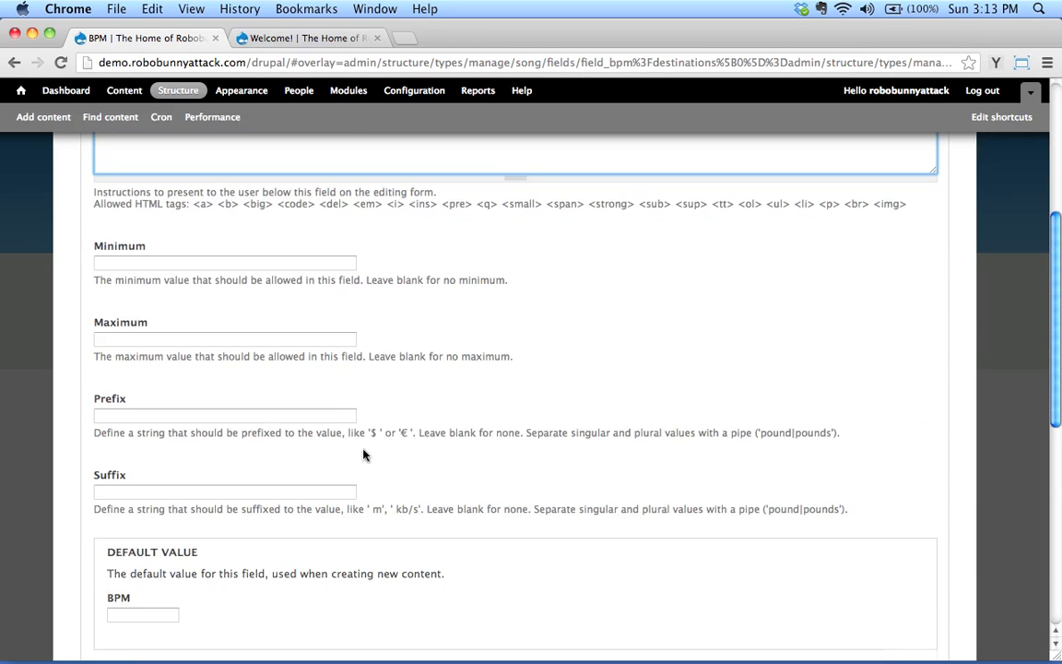
{"action": "left_click", "coordinate": [161, 262]}
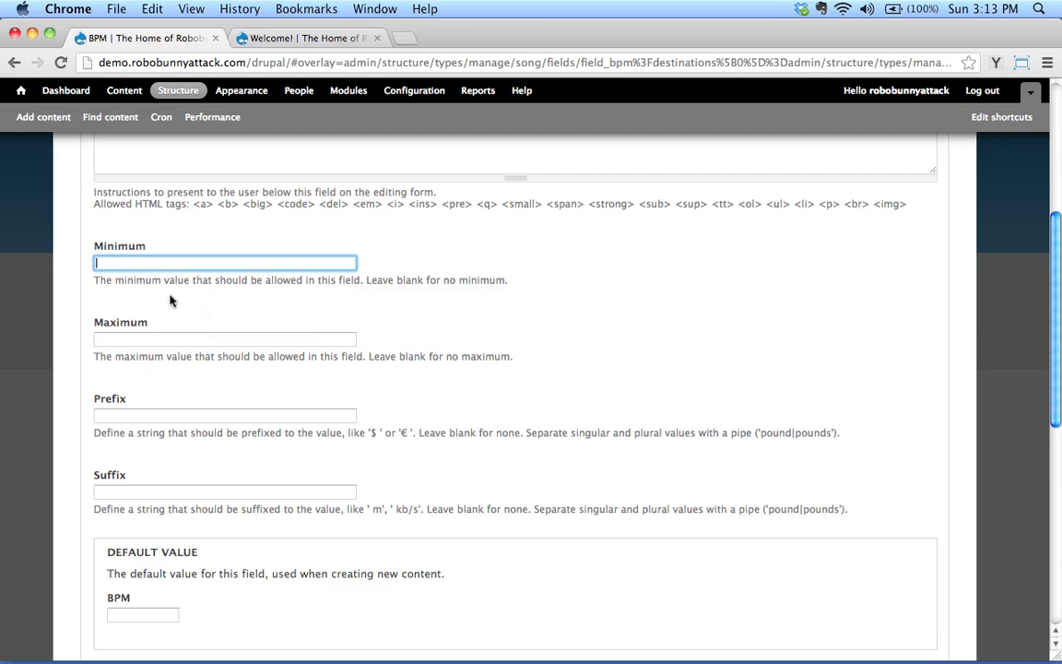
{"action": "type", "text": "1"}
{"action": "left_click", "coordinate": [131, 338]}
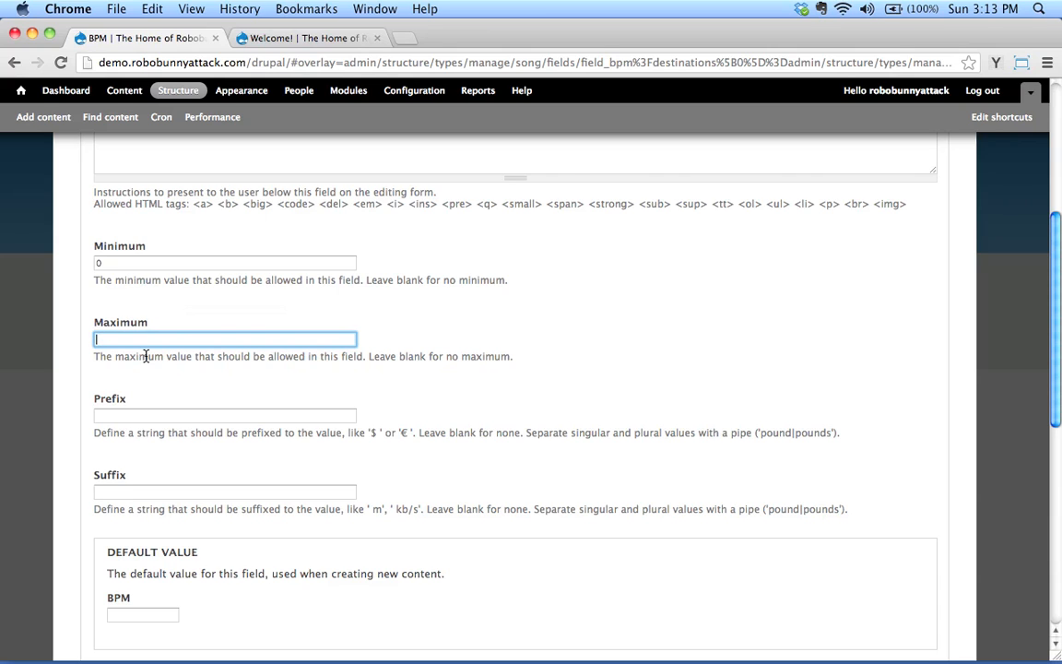
{"action": "type", "text": "1000"}
{"action": "left_click", "coordinate": [540, 350]}
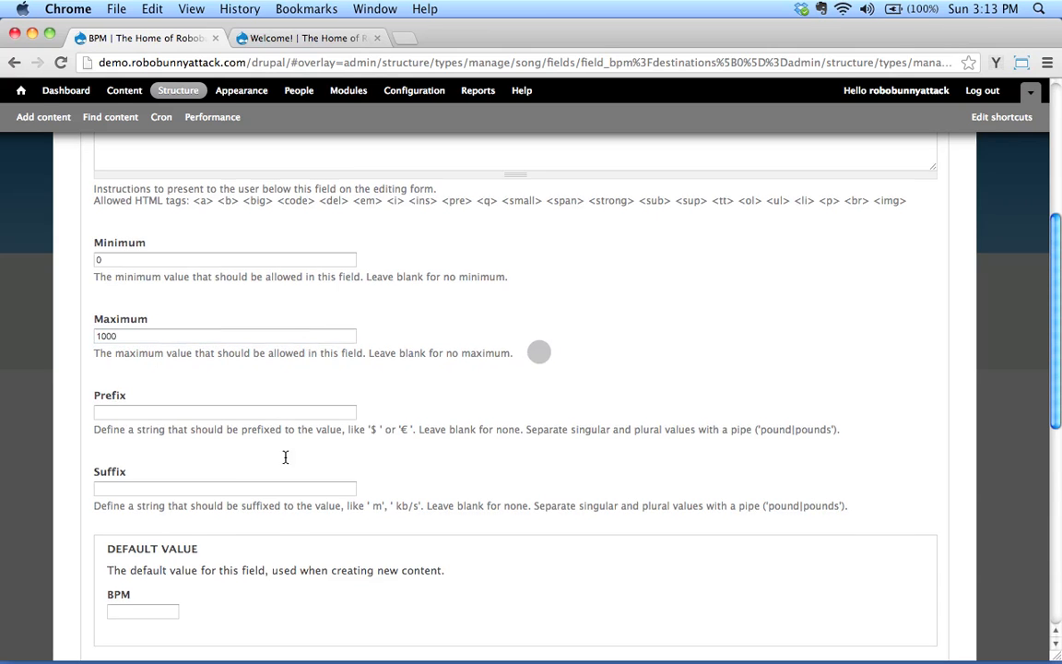
Review the BPM field's prefix, suffix and default value settings.
{"action": "scroll", "coordinate": [285, 457], "scroll_direction": "down", "scroll_amount": 3}
{"action": "left_click", "coordinate": [123, 287]}
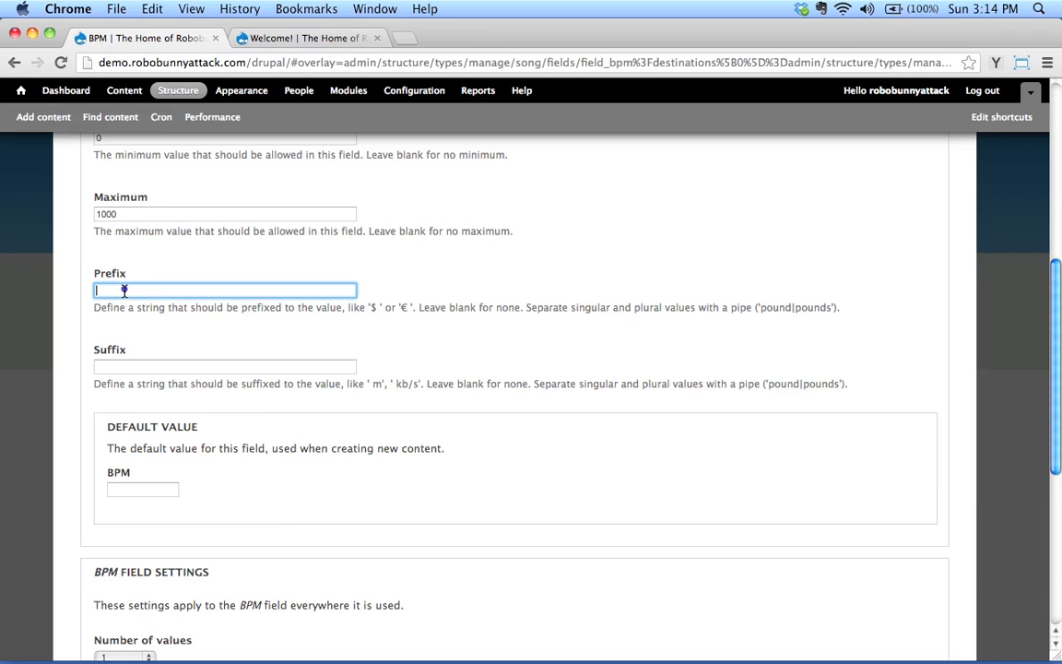
{"action": "left_click", "coordinate": [123, 365]}
{"action": "left_click", "coordinate": [254, 290]}
{"action": "double_click", "coordinate": [372, 306]}
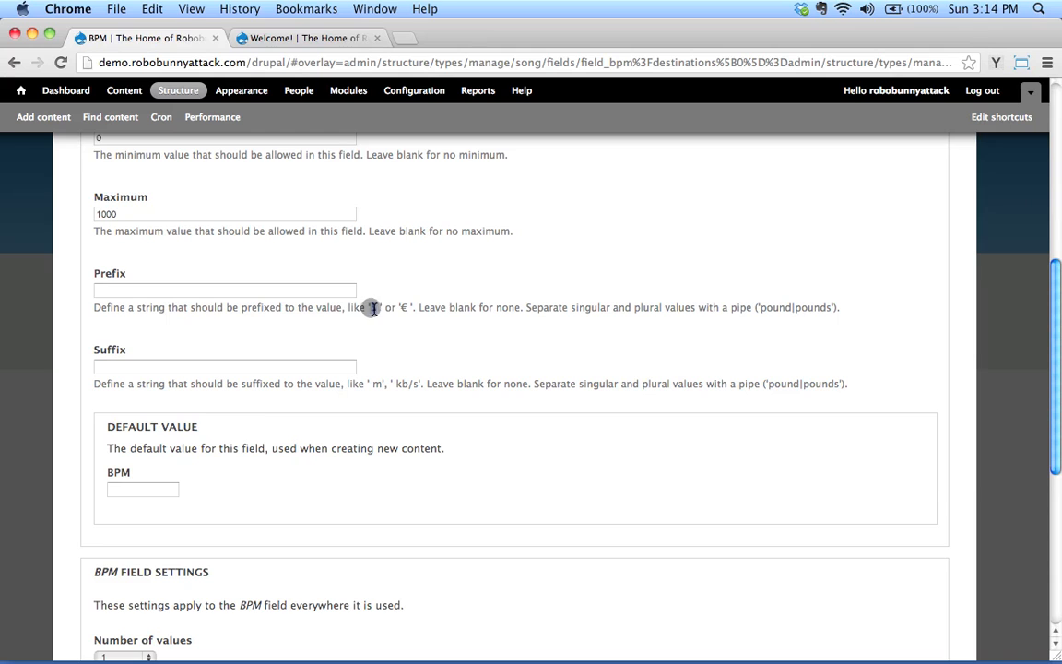
{"action": "left_click", "coordinate": [126, 290]}
{"action": "double_click", "coordinate": [372, 307]}
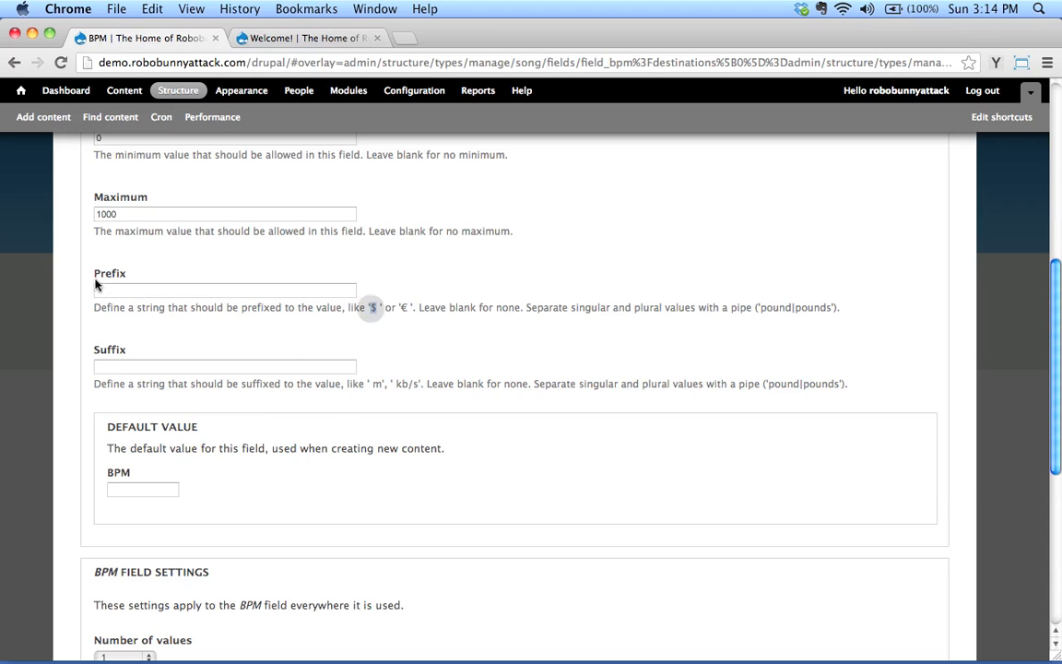
{"action": "left_click", "coordinate": [236, 368]}
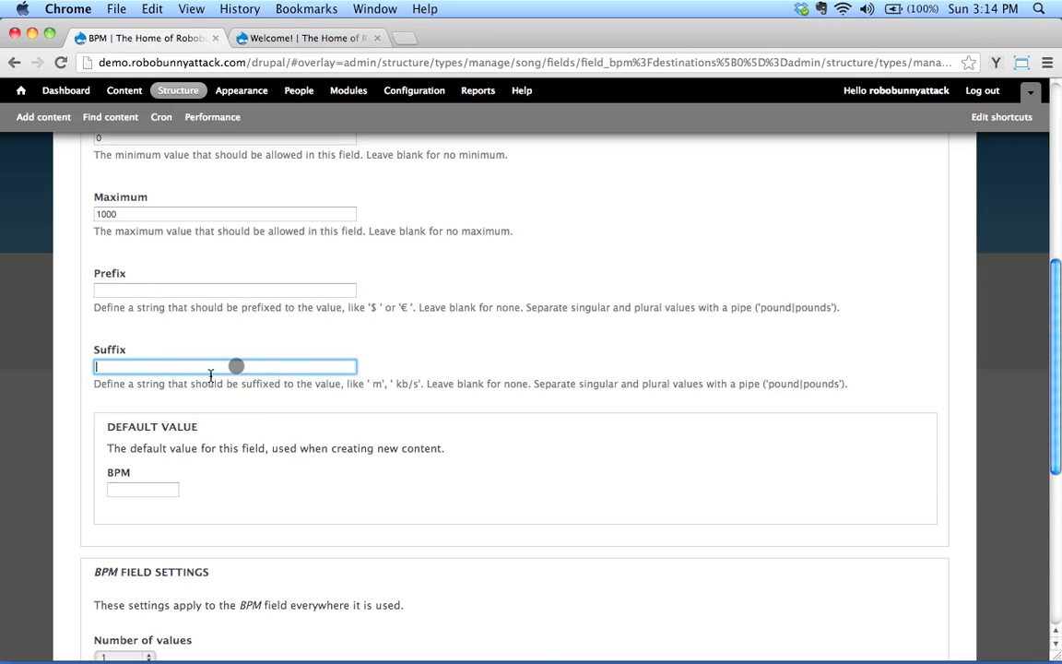
{"action": "scroll", "coordinate": [203, 368], "scroll_direction": "down", "scroll_amount": 3}
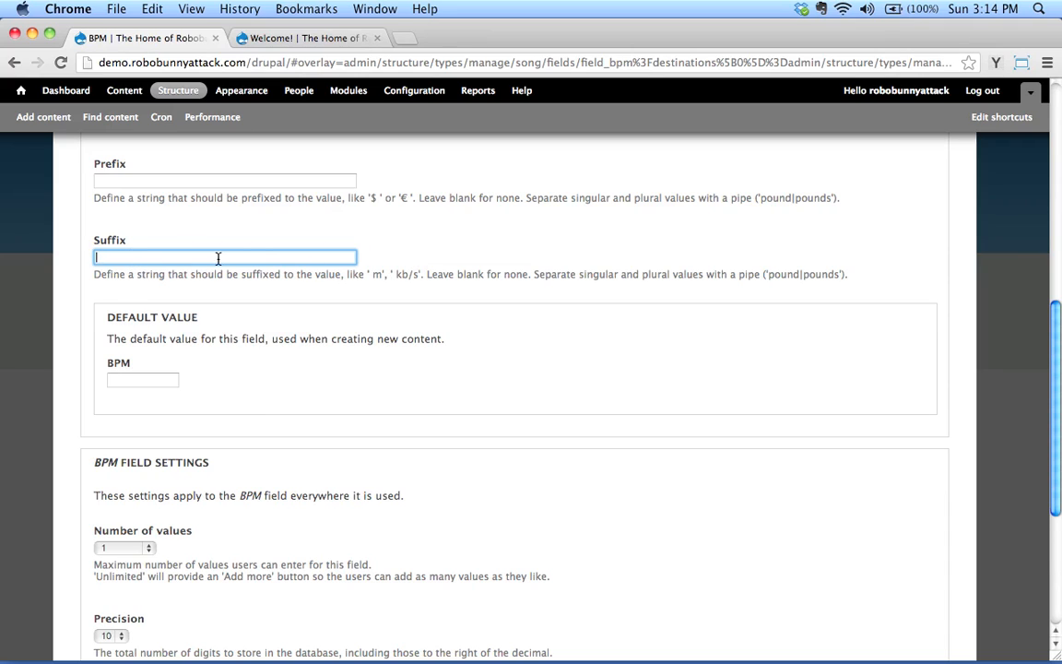
{"action": "left_click", "coordinate": [109, 257]}
{"action": "scroll", "coordinate": [201, 391], "scroll_direction": "down", "scroll_amount": 1}
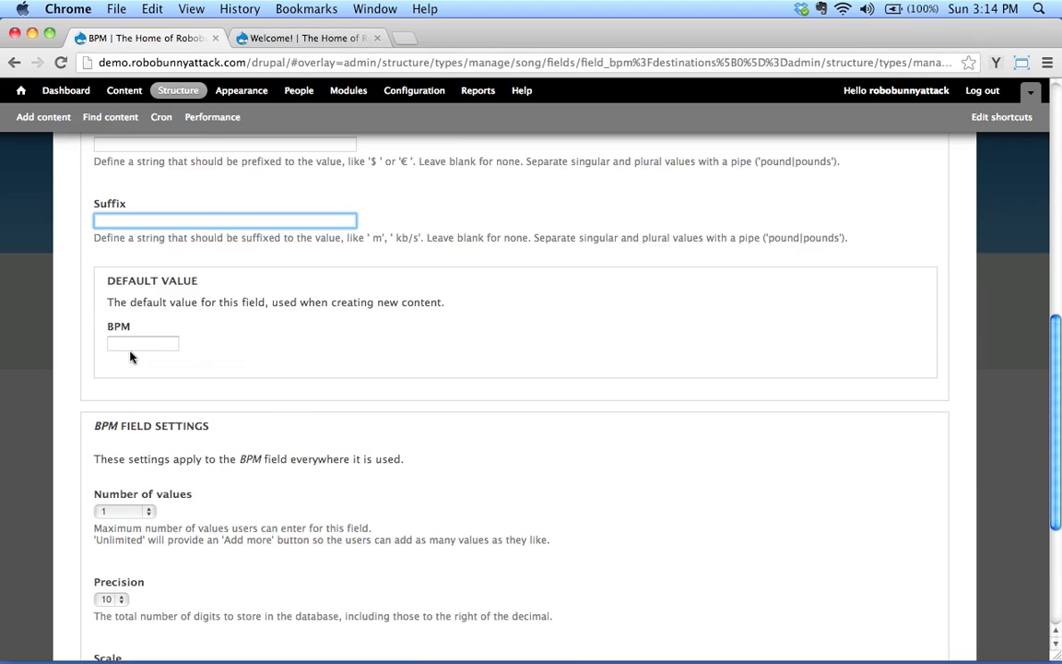
{"action": "left_click", "coordinate": [153, 341]}
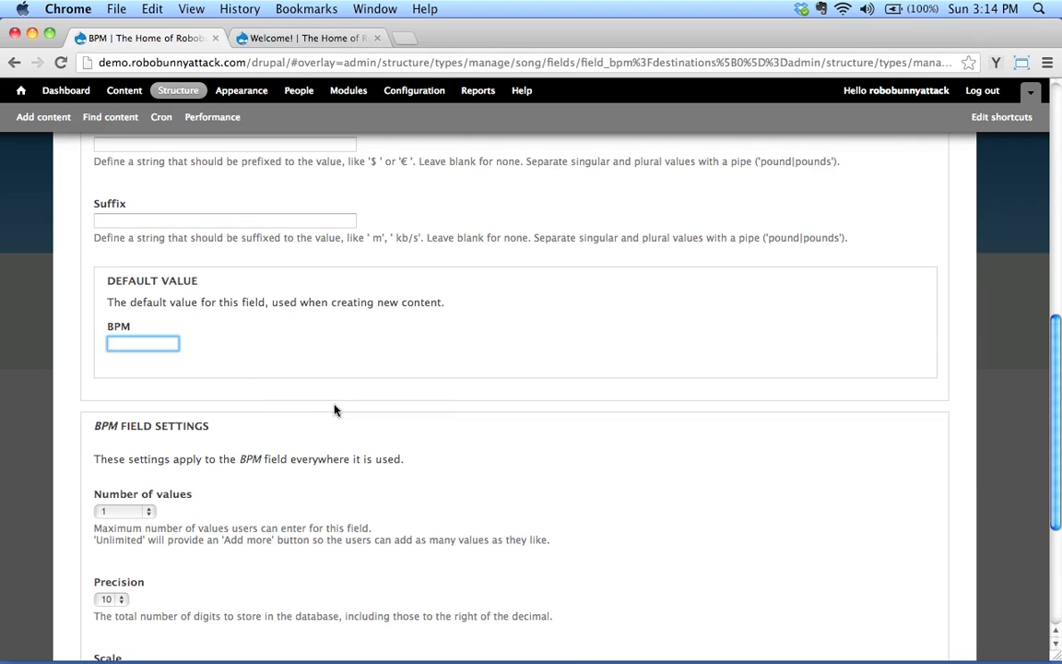
Check the number of values options for the BPM field and keep 1.
{"action": "scroll", "coordinate": [223, 438], "scroll_direction": "down", "scroll_amount": 5}
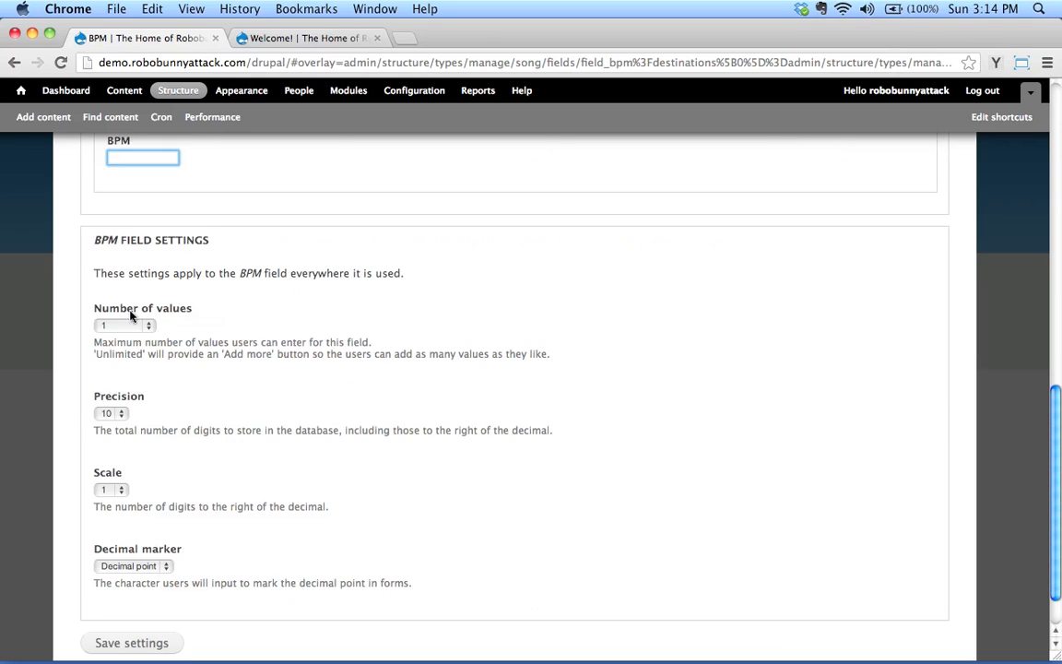
{"action": "left_click", "coordinate": [125, 327]}
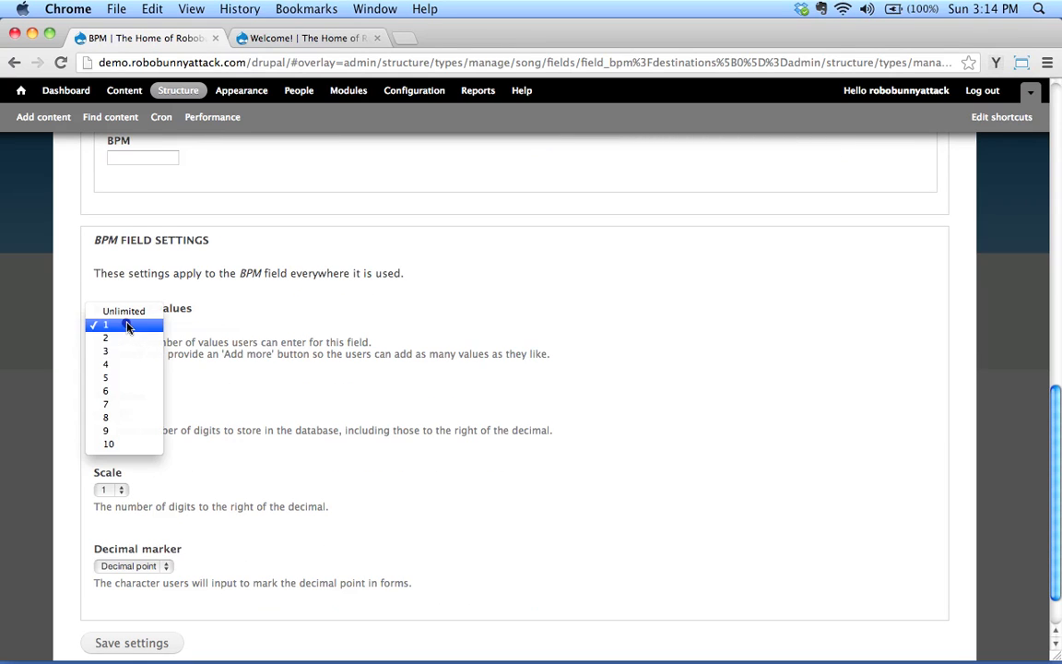
{"action": "left_click", "coordinate": [203, 327]}
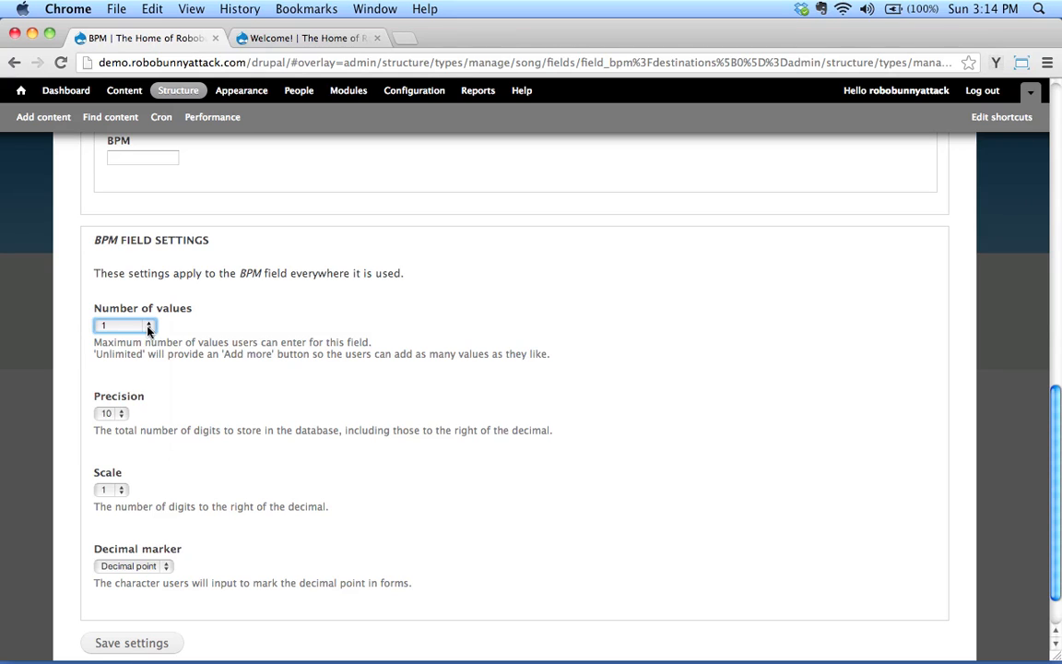
{"action": "left_click", "coordinate": [239, 330]}
{"action": "left_click", "coordinate": [151, 330]}
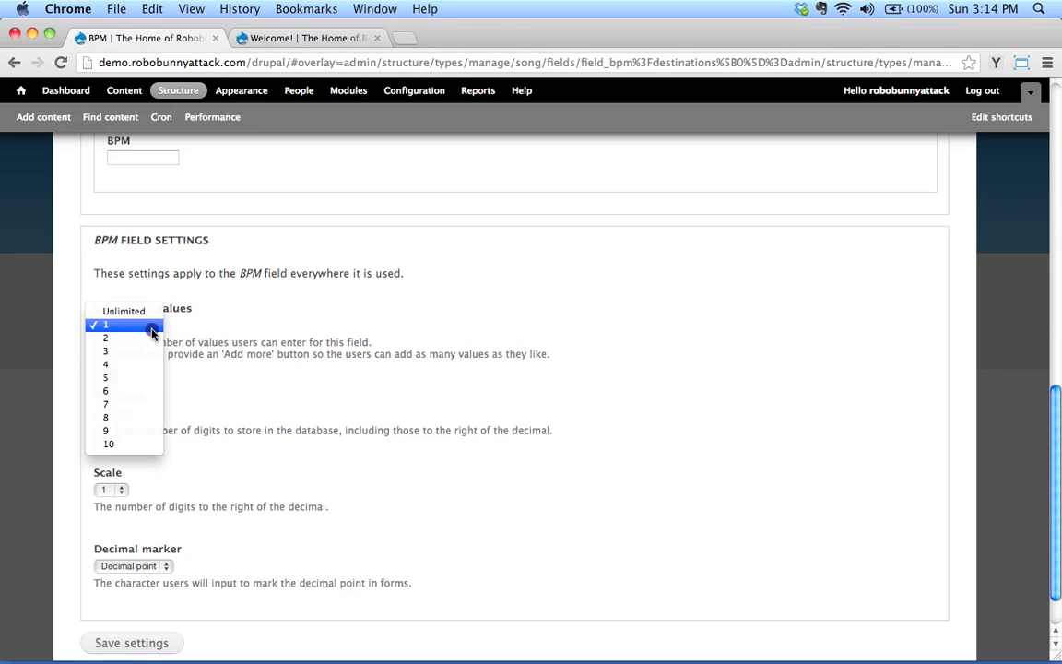
{"action": "left_click", "coordinate": [152, 328]}
{"action": "scroll", "coordinate": [263, 350], "scroll_direction": "down", "scroll_amount": 1}
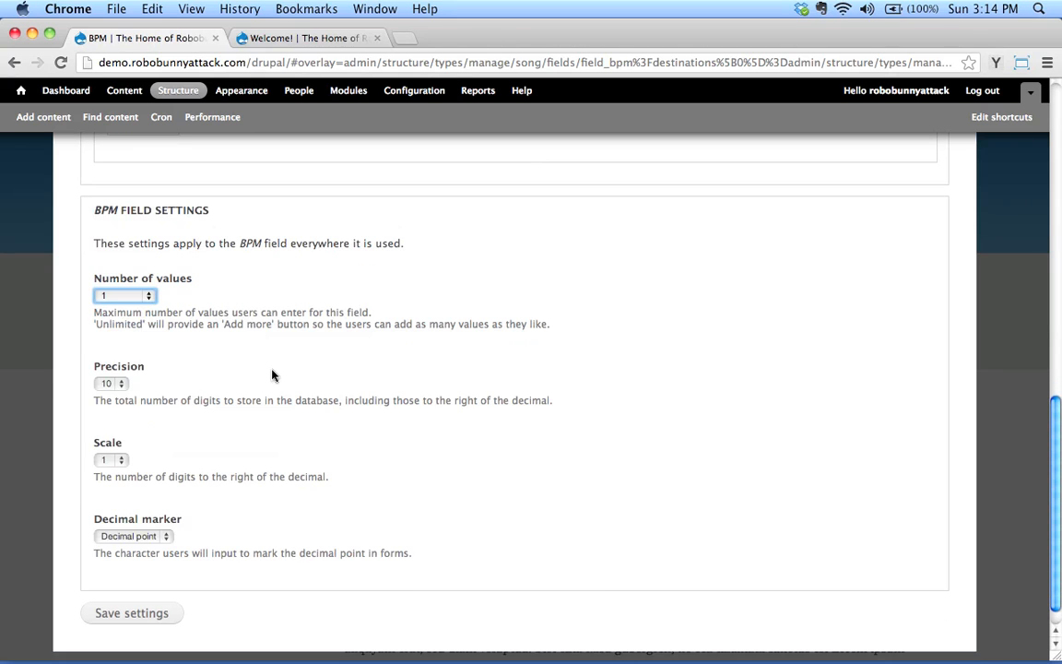
Keep Decimal point as the BPM field's decimal marker and save the field's settings.
{"action": "left_click", "coordinate": [135, 537]}
{"action": "left_click", "coordinate": [133, 533]}
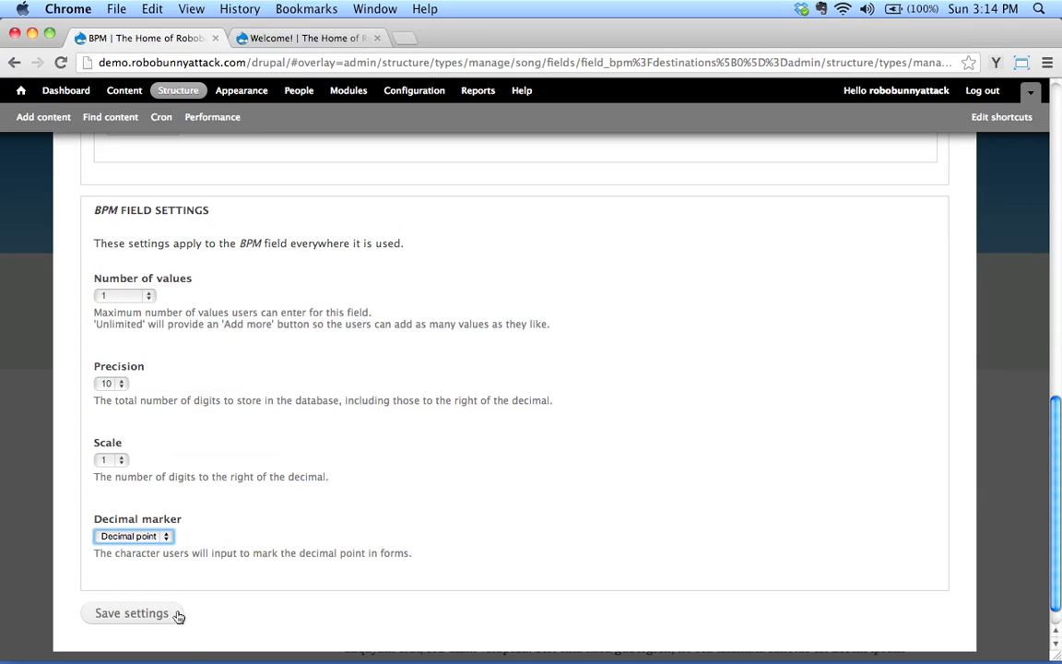
{"action": "left_click", "coordinate": [157, 615]}
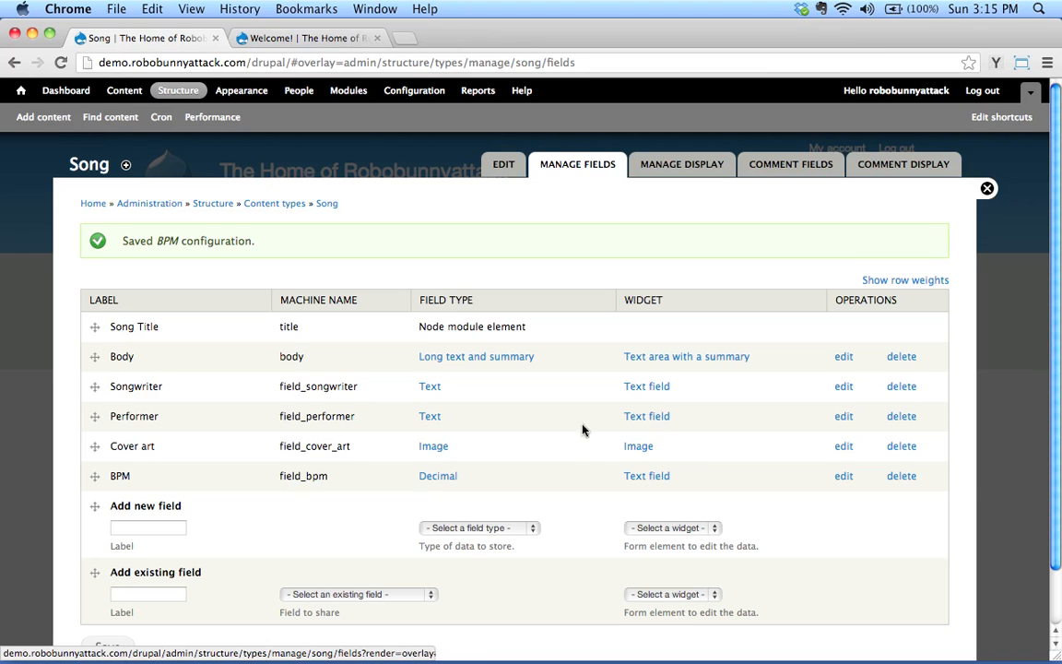
Define a new field of type File on the Song content type with the label "MP3 preview".
{"action": "left_click", "coordinate": [498, 529]}
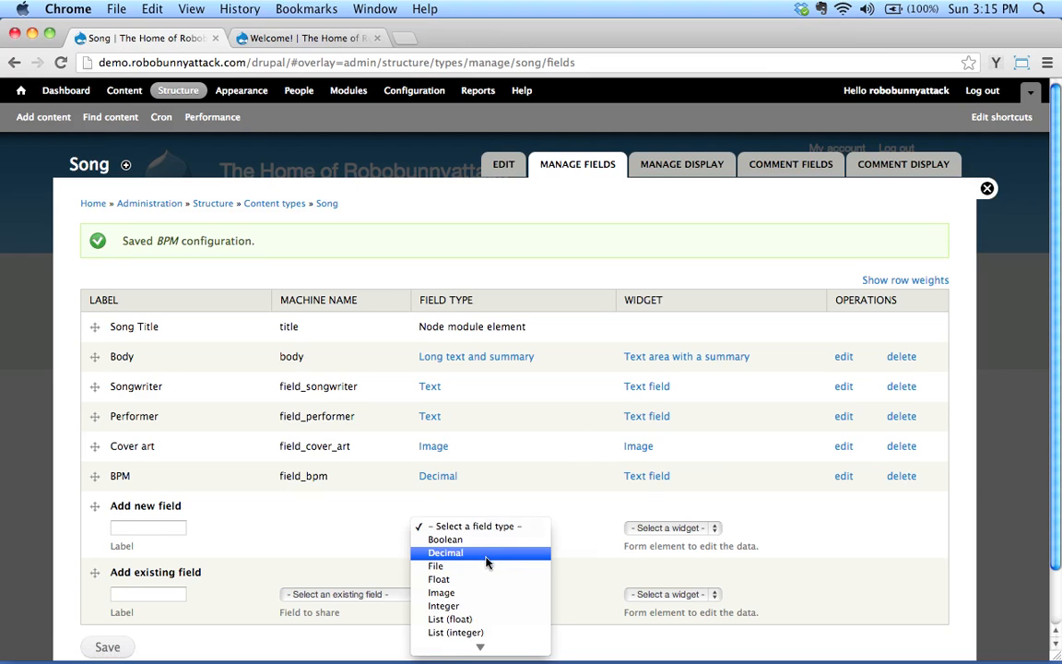
{"action": "left_click", "coordinate": [484, 565]}
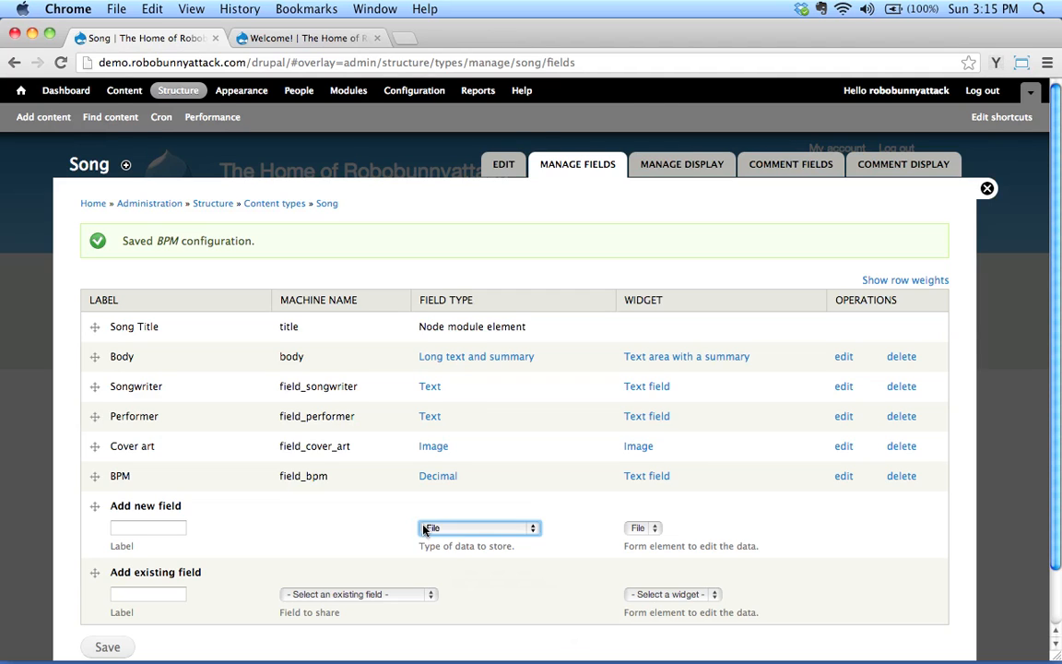
{"action": "left_click", "coordinate": [173, 527]}
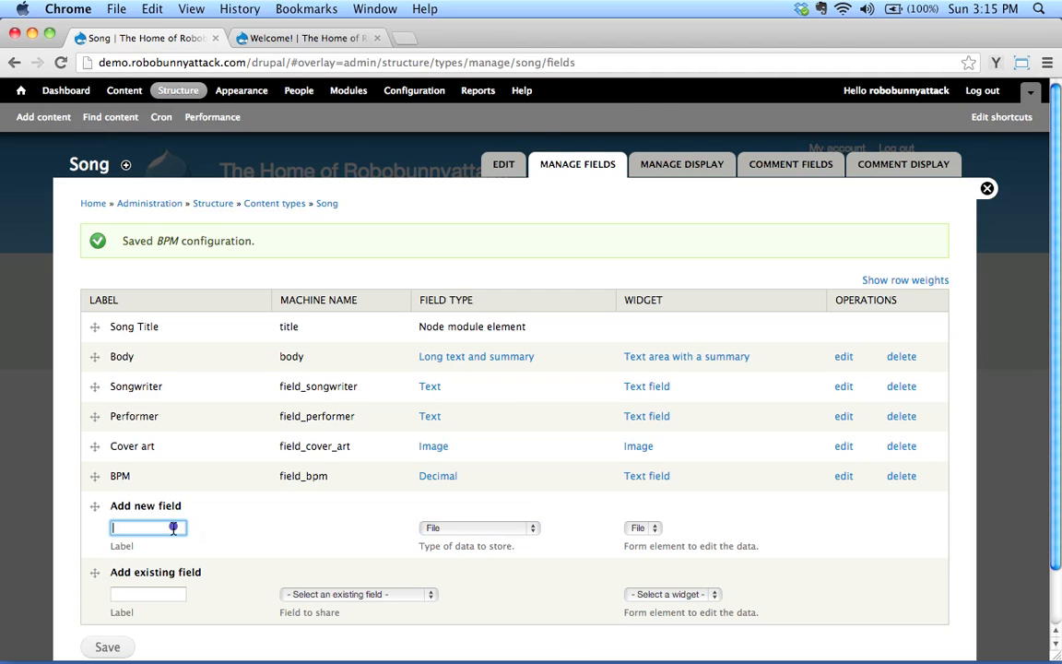
{"action": "type", "text": "MP3 Preview"}
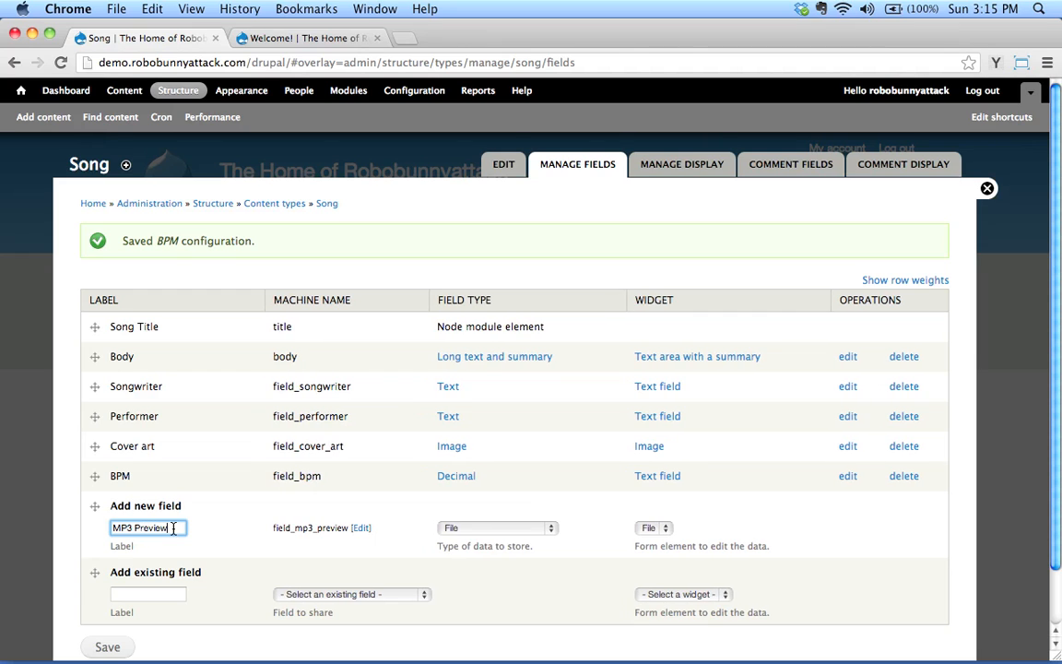
{"action": "key", "text": "BackSpace"}
{"action": "key", "text": "BackSpace"}
{"action": "key", "text": "BackSpace"}
{"action": "key", "text": "BackSpace"}
{"action": "key", "text": "BackSpace"}
{"action": "key", "text": "BackSpace"}
{"action": "key", "text": "BackSpace"}
{"action": "type", "text": "preview"}
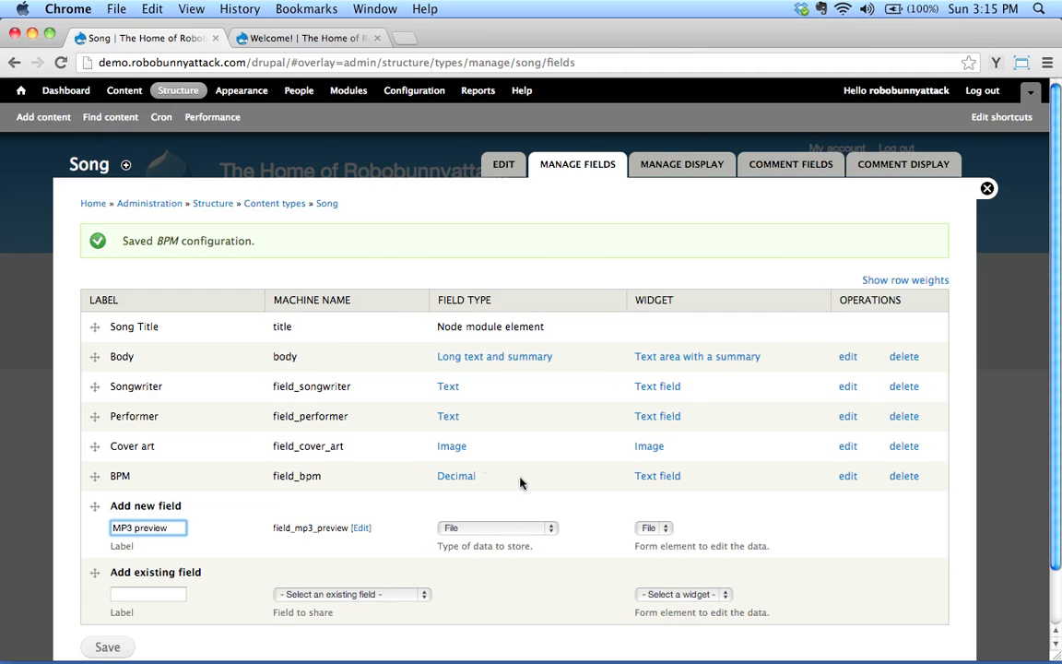
Check the field type and widget choices for the MP3 preview field, keeping File for both.
{"action": "left_click", "coordinate": [505, 529]}
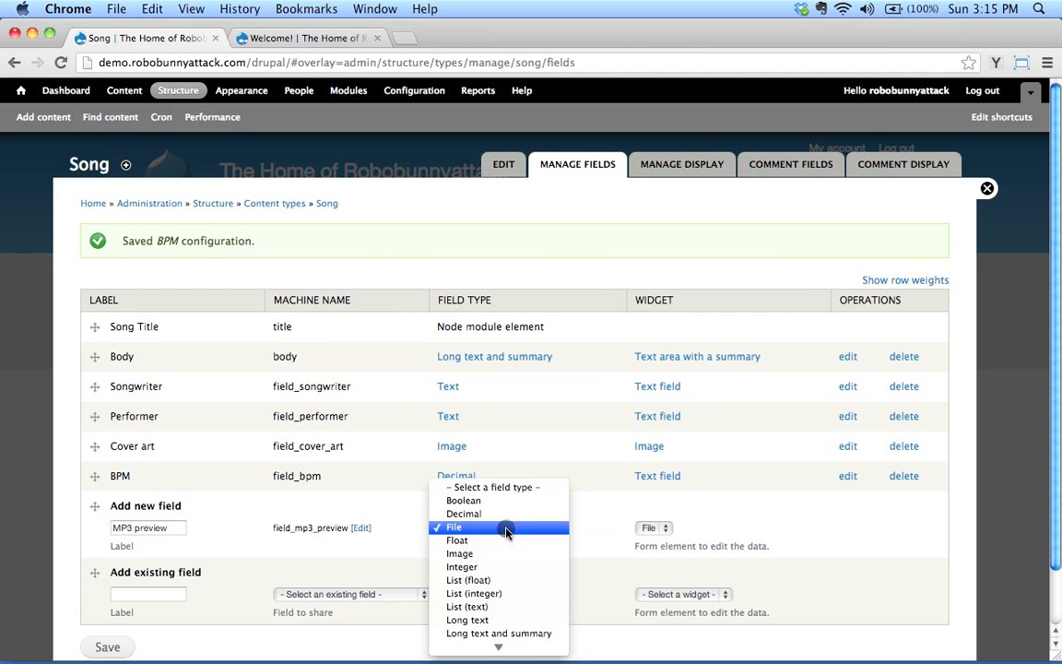
{"action": "left_click", "coordinate": [506, 529]}
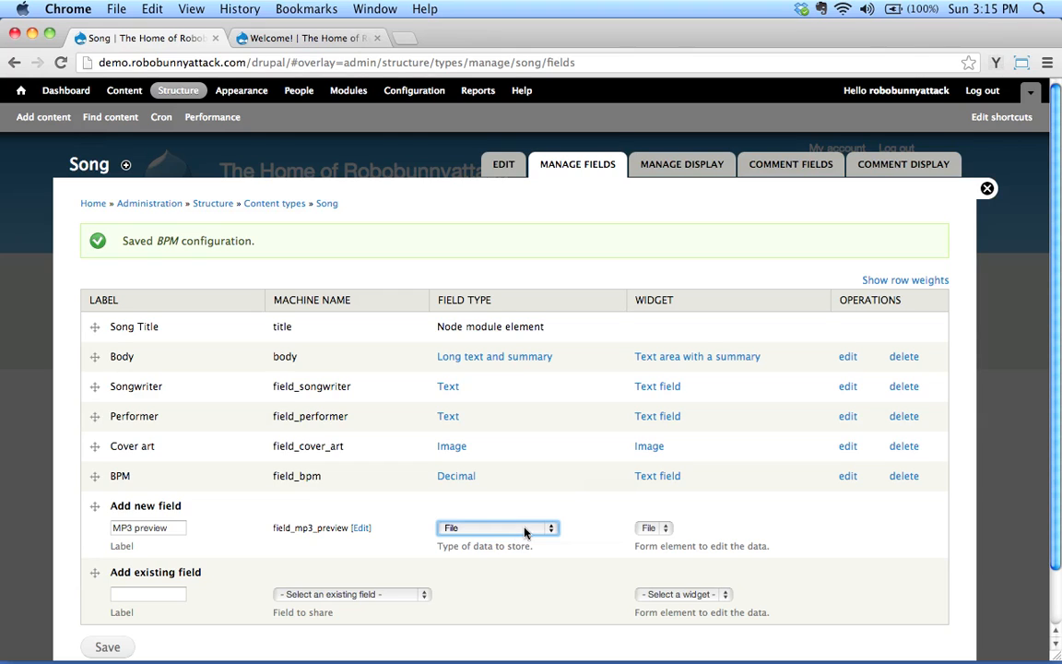
{"action": "left_click", "coordinate": [523, 531]}
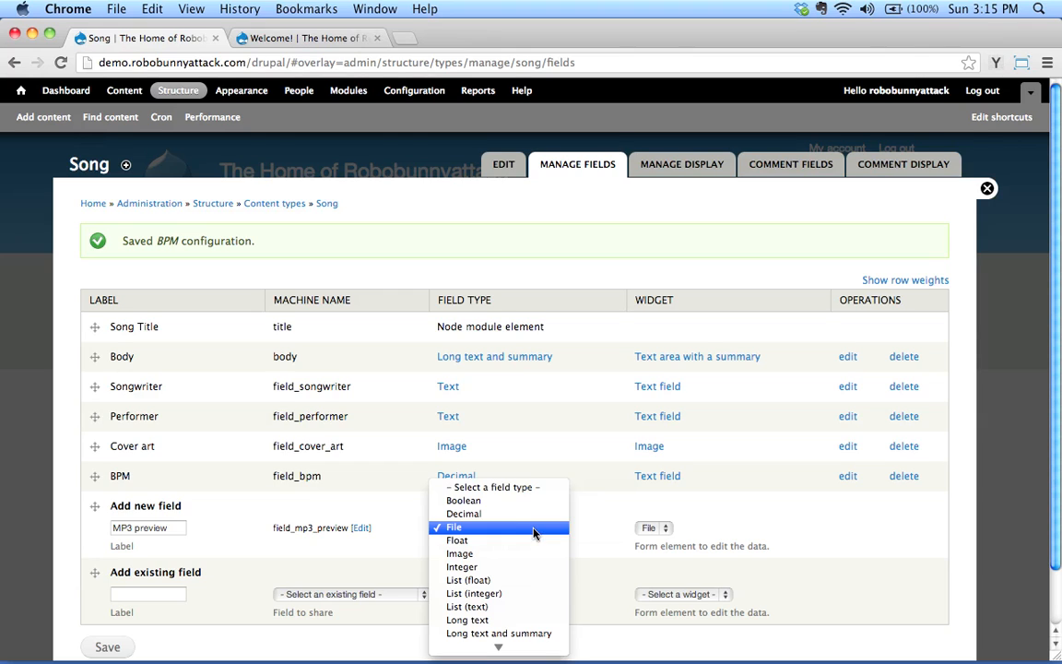
{"action": "left_click", "coordinate": [462, 528]}
{"action": "left_click", "coordinate": [651, 528]}
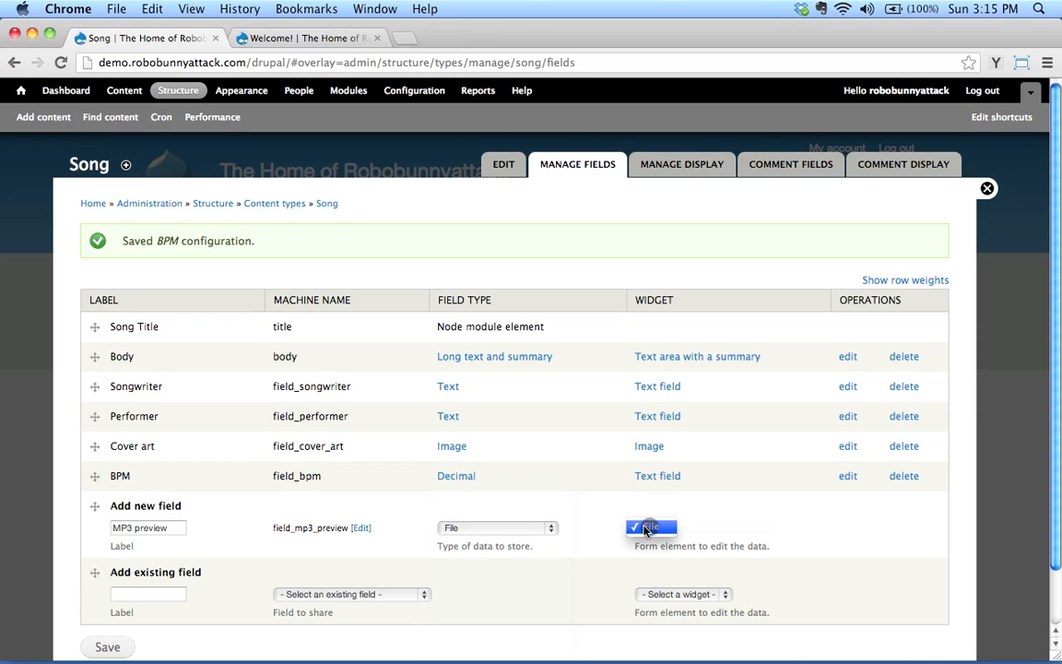
{"action": "left_click", "coordinate": [645, 528]}
{"action": "left_click", "coordinate": [655, 531]}
{"action": "left_click", "coordinate": [748, 536]}
Save the new MP3 preview field and its storage settings with Public files as the upload destination.
{"action": "scroll", "coordinate": [336, 656], "scroll_direction": "down", "scroll_amount": 2}
{"action": "left_click", "coordinate": [107, 583]}
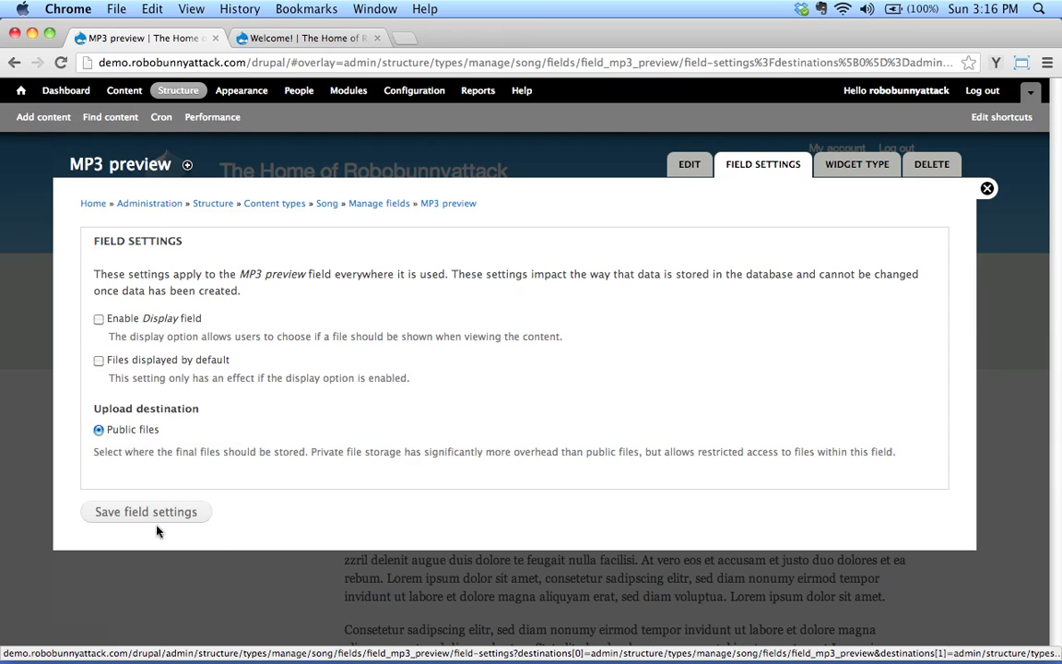
{"action": "left_click", "coordinate": [130, 512]}
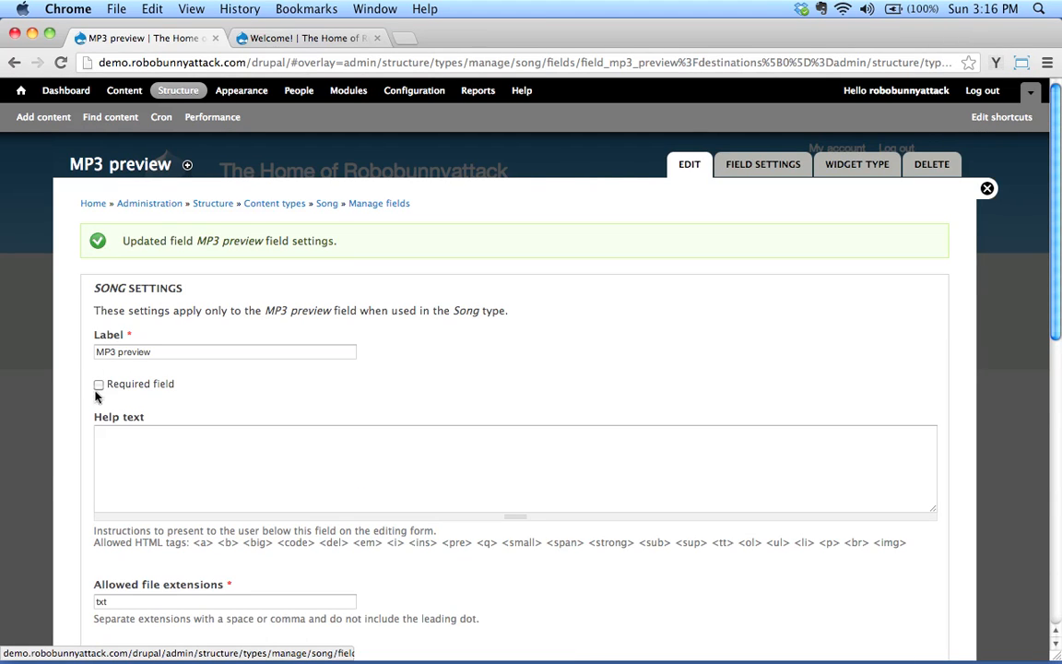
Enter the help text "Upload a short MP3 preview for this song, if available." for the MP3 preview field.
{"action": "left_click", "coordinate": [214, 470]}
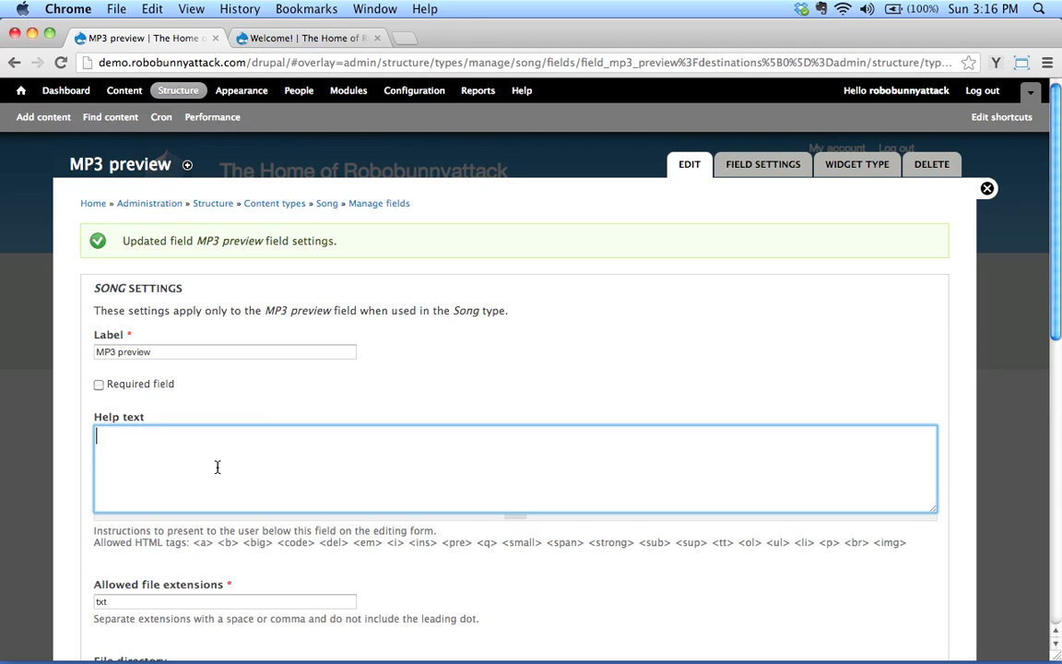
{"action": "type", "text": "Upload a short MP"}
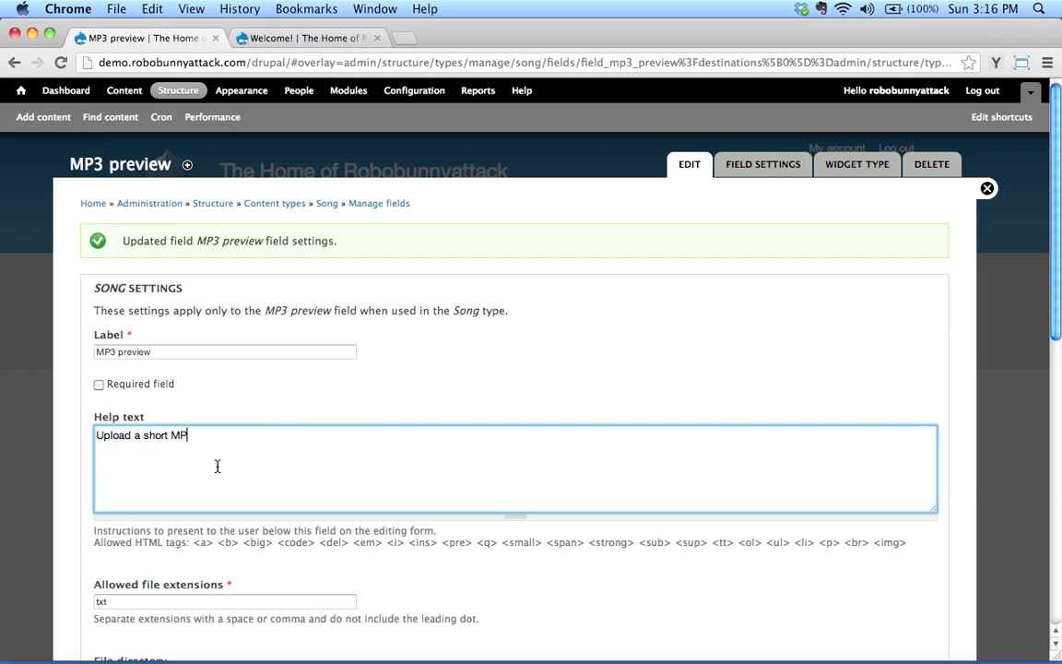
{"action": "type", "text": "3 preview for this song, if available."}
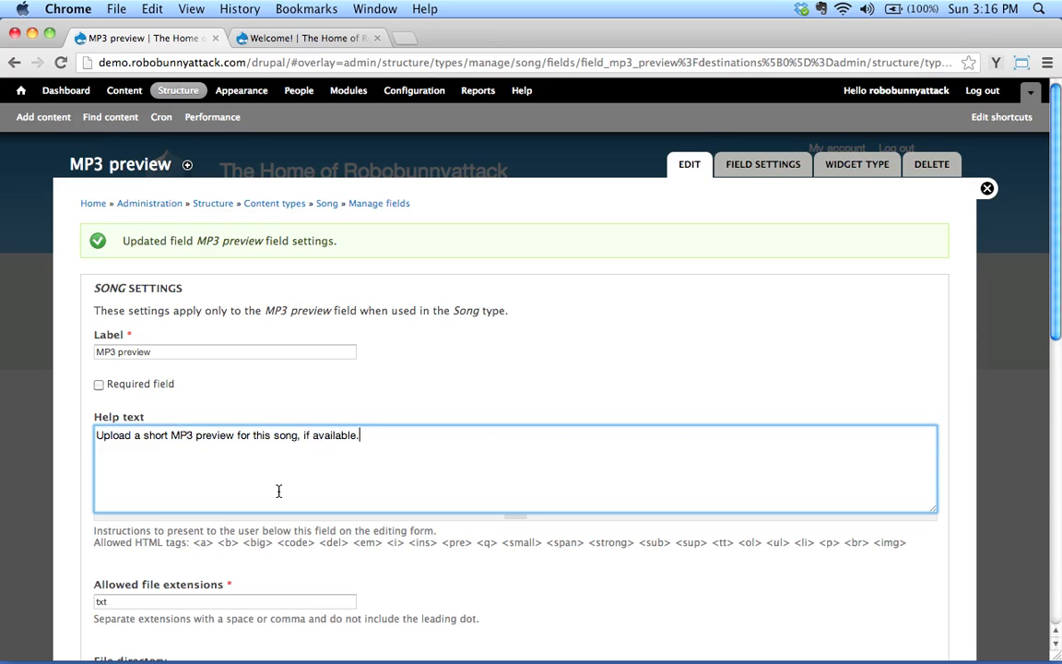
Set the allowed file extensions to mp3, leaving the file directory and maximum upload size empty.
{"action": "scroll", "coordinate": [279, 490], "scroll_direction": "down", "scroll_amount": 5}
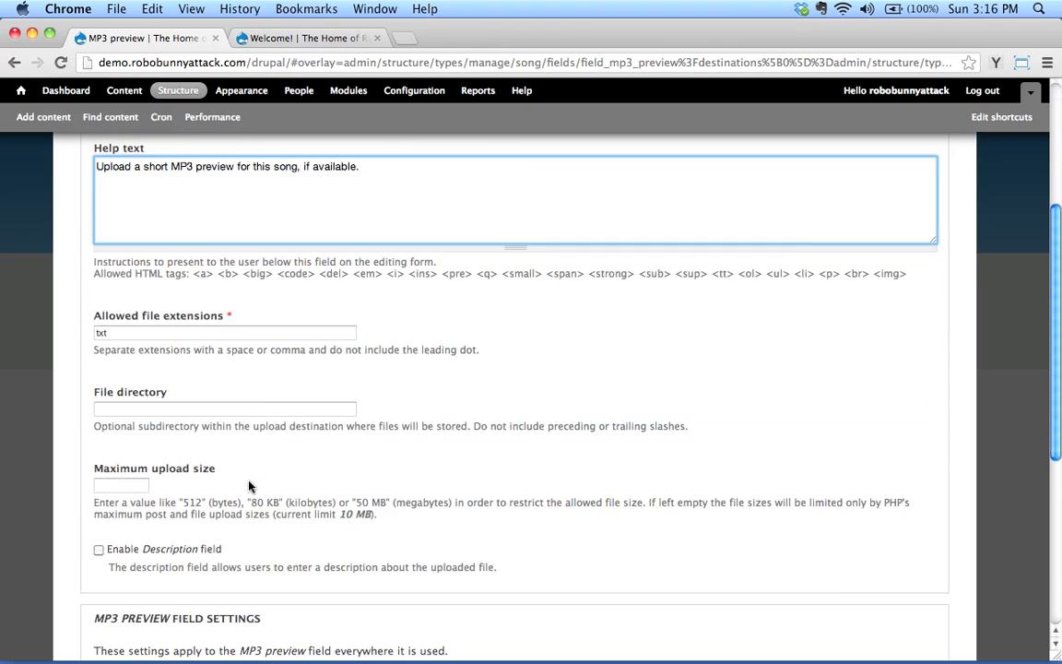
{"action": "left_click", "coordinate": [111, 333]}
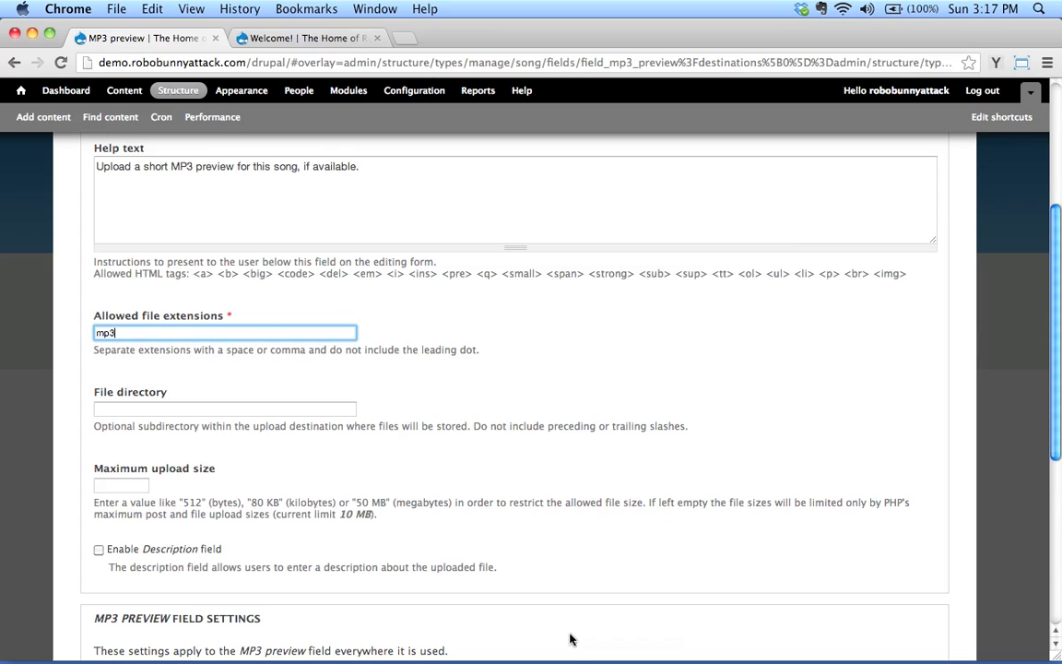
{"action": "left_click", "coordinate": [260, 413]}
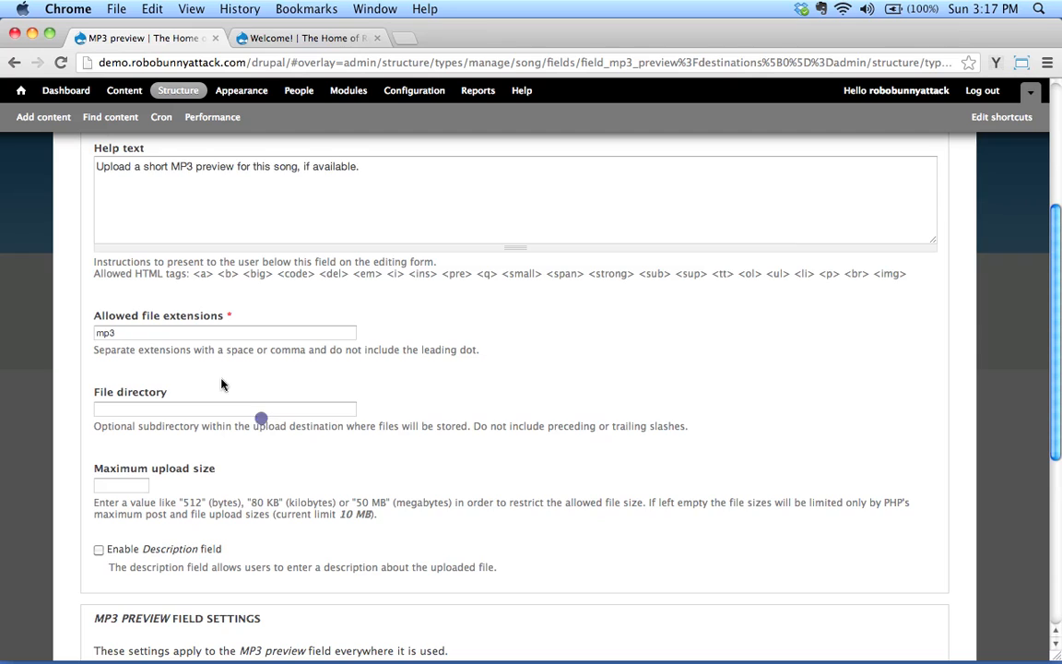
{"action": "scroll", "coordinate": [219, 441], "scroll_direction": "down", "scroll_amount": 3}
{"action": "left_click", "coordinate": [118, 382]}
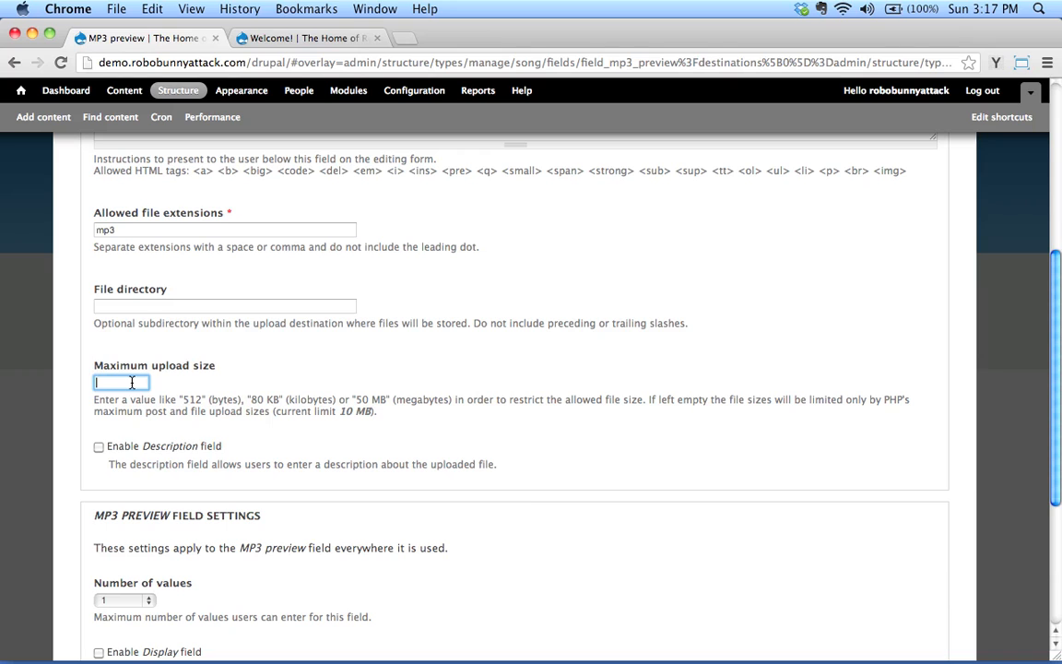
Keep the MP3 preview field's number of values at 1 and save its settings.
{"action": "scroll", "coordinate": [206, 365], "scroll_direction": "down", "scroll_amount": 2}
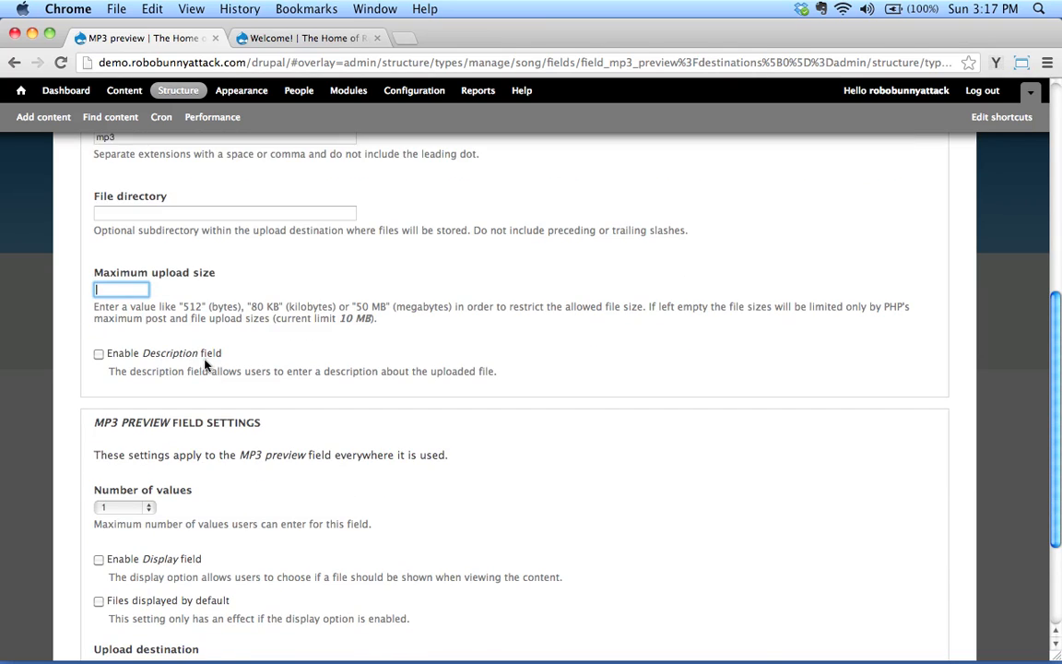
{"action": "scroll", "coordinate": [206, 365], "scroll_direction": "down", "scroll_amount": 2}
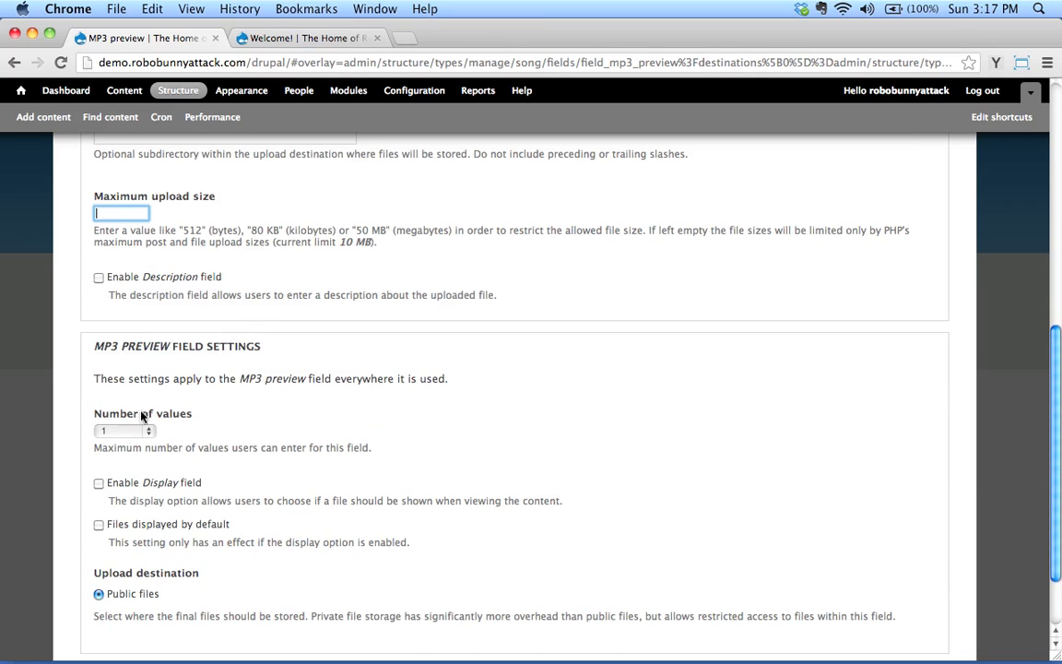
{"action": "left_click", "coordinate": [124, 432]}
{"action": "left_click", "coordinate": [127, 438]}
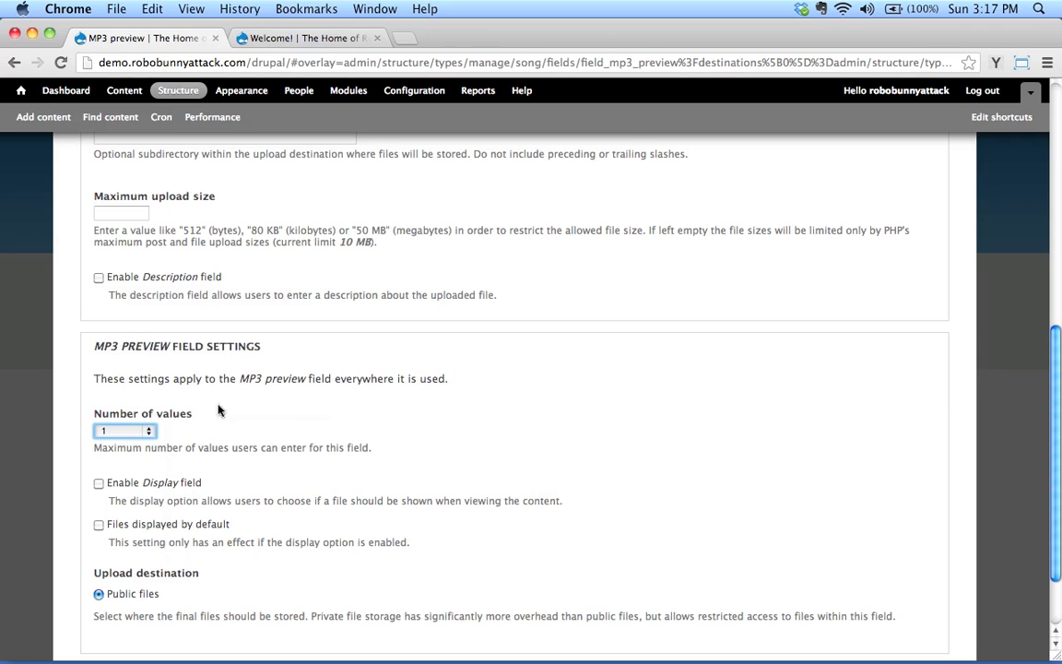
{"action": "scroll", "coordinate": [214, 410], "scroll_direction": "down", "scroll_amount": 2}
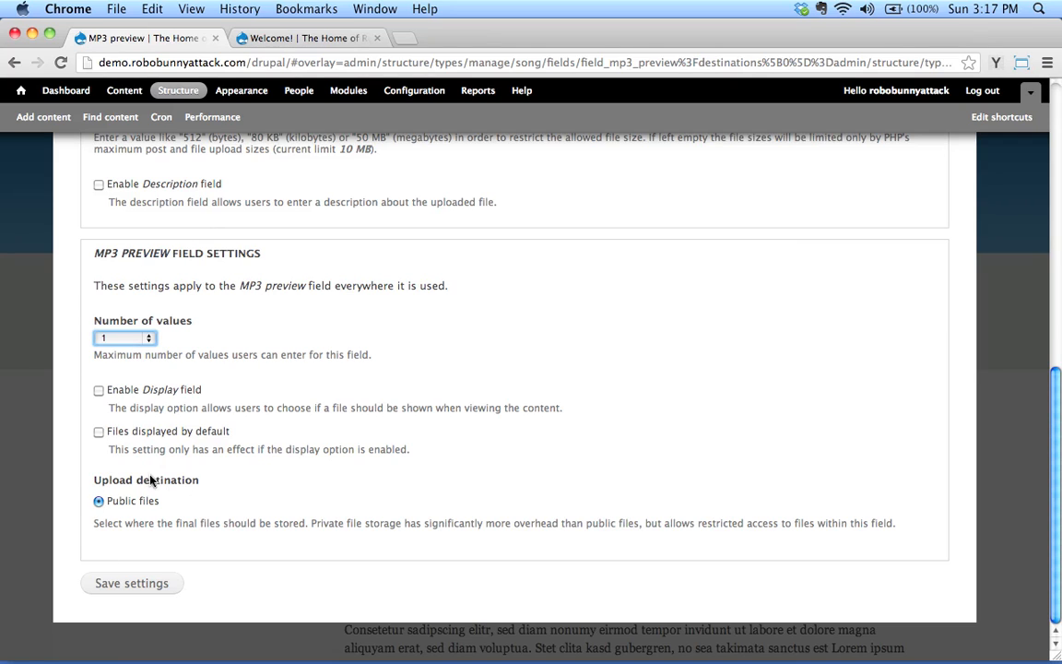
{"action": "left_click", "coordinate": [132, 585]}
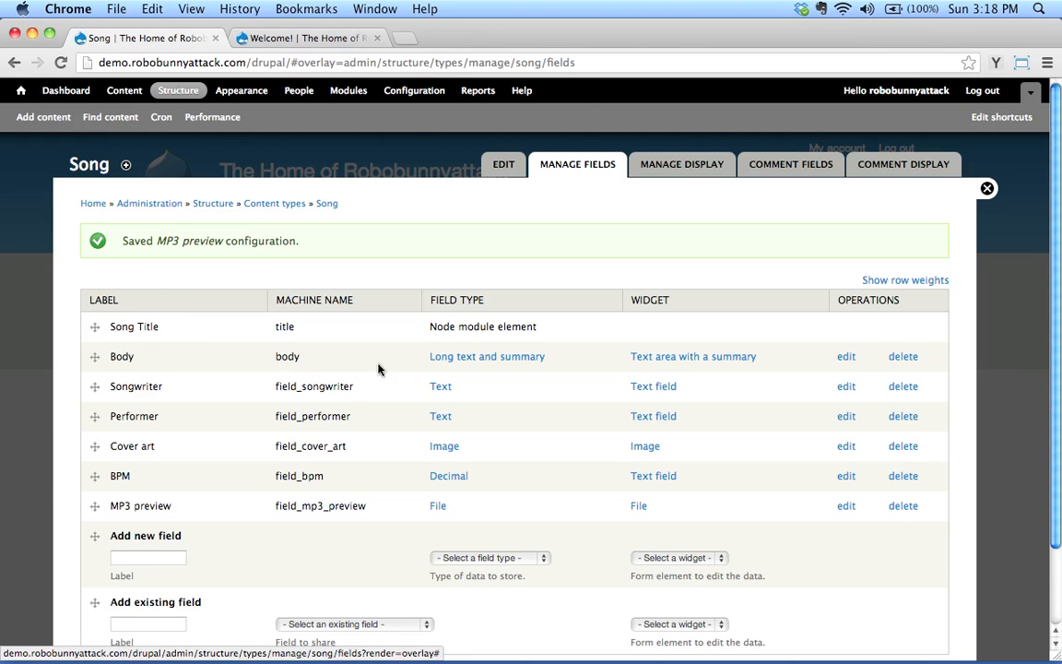
Open the Body field's settings for the Song type and change its label to "Lyrics".
{"action": "double_click", "coordinate": [116, 359]}
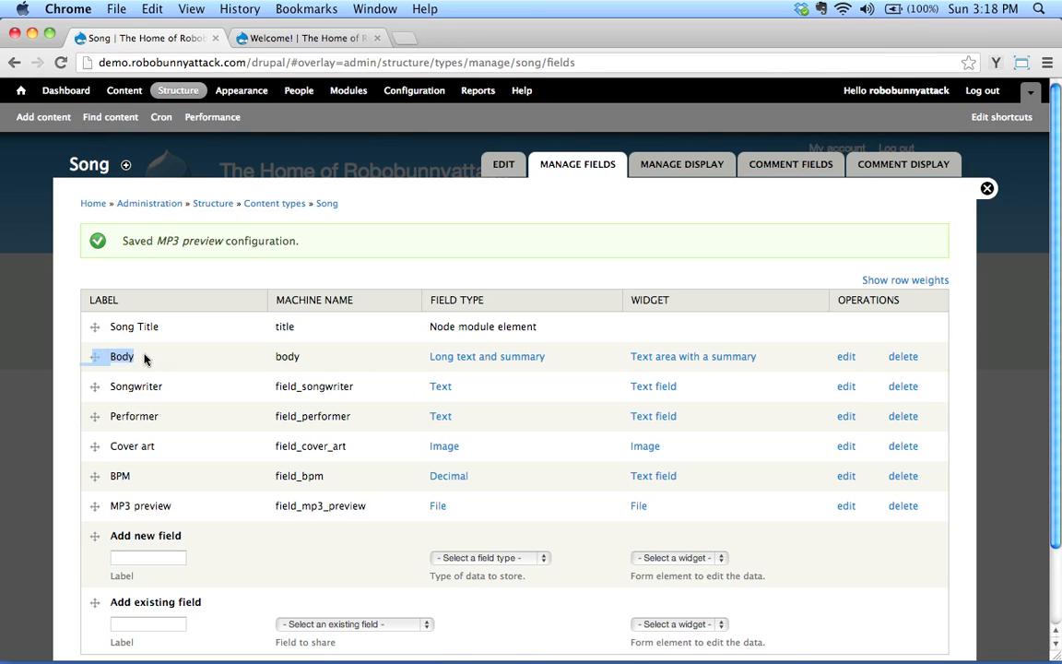
{"action": "left_click", "coordinate": [129, 358]}
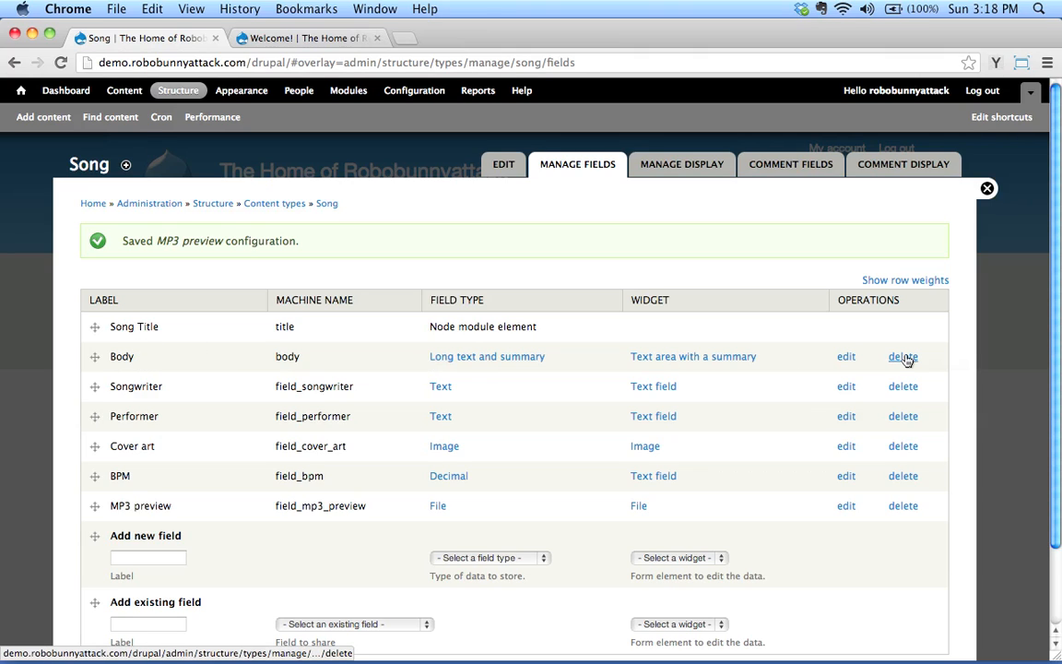
{"action": "left_click", "coordinate": [846, 358]}
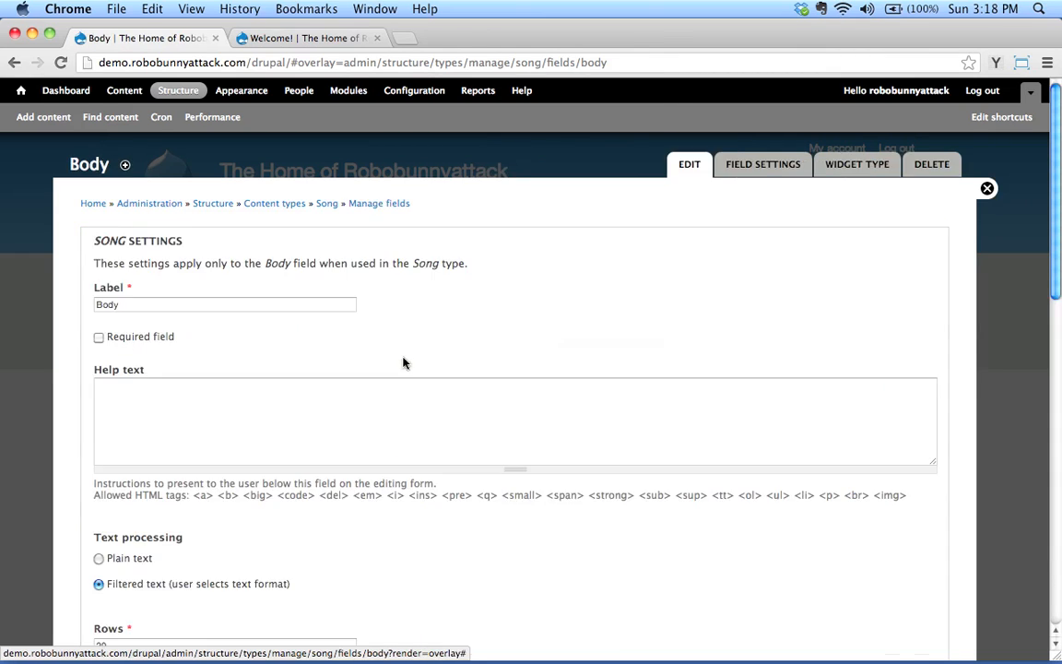
{"action": "double_click", "coordinate": [116, 308]}
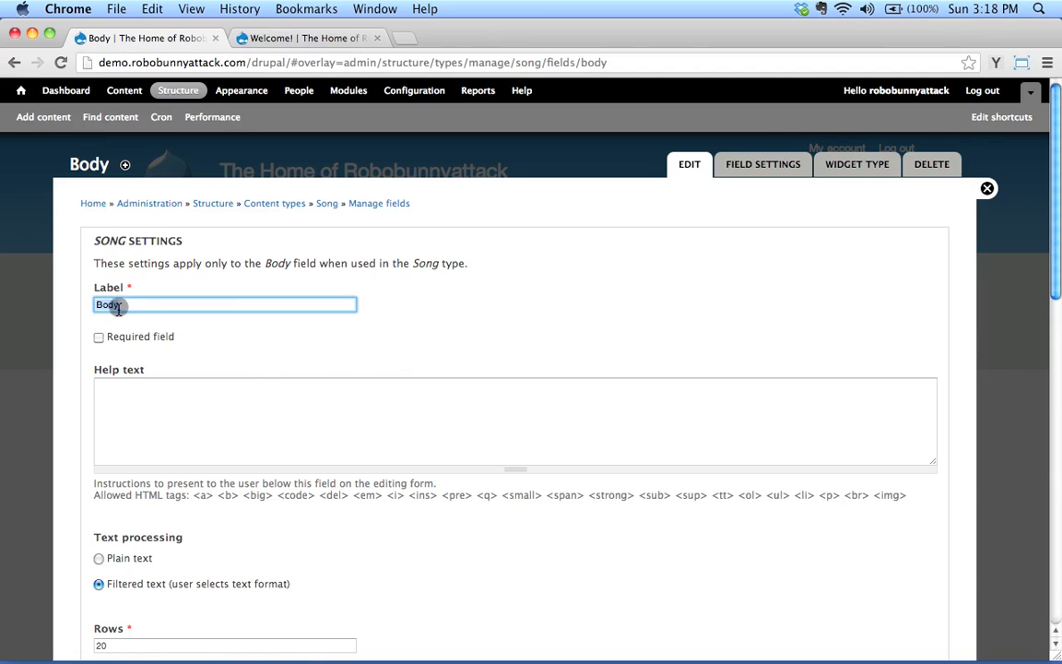
{"action": "type", "text": "Lyrics"}
Enter the help text "Enter the lyrics for this song, if available." for the Lyrics field.
{"action": "left_click", "coordinate": [185, 408]}
{"action": "type", "text": "Enter the l"}
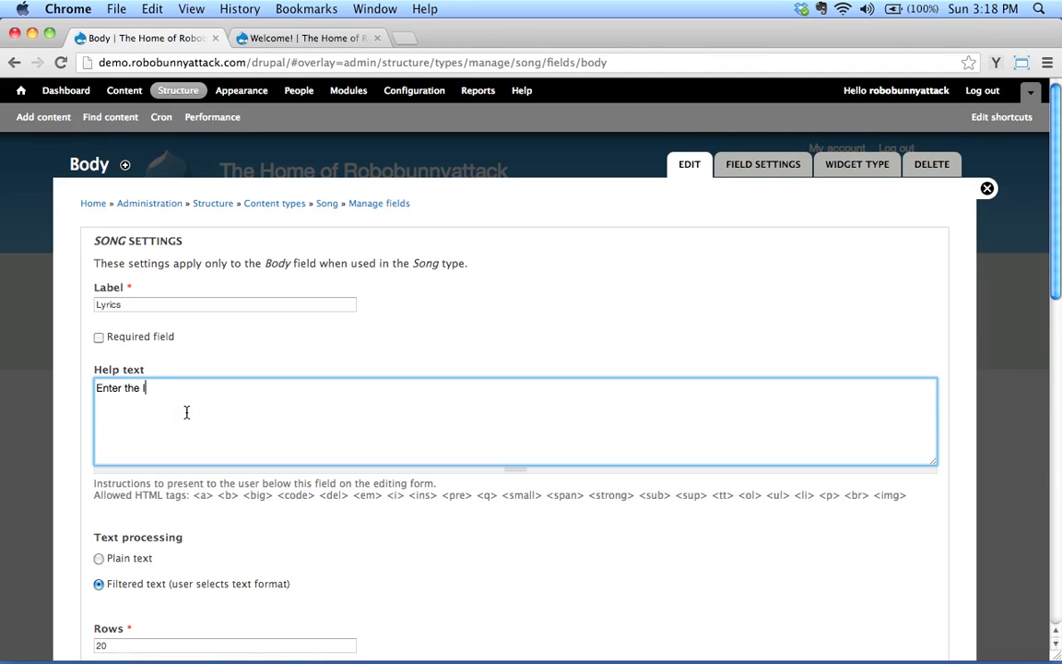
{"action": "type", "text": "yrics for this song, if available."}
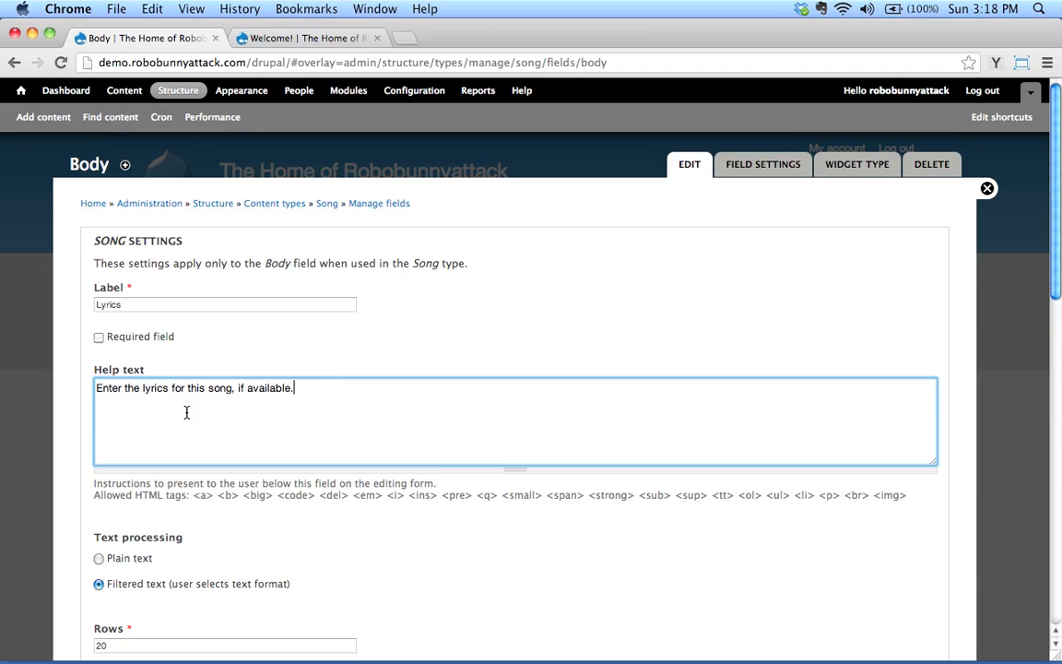
Keep filtered text processing and 20 rows for the Lyrics field, and turn off its summary input.
{"action": "scroll", "coordinate": [202, 474], "scroll_direction": "down", "scroll_amount": 1}
{"action": "scroll", "coordinate": [386, 453], "scroll_direction": "down", "scroll_amount": 3}
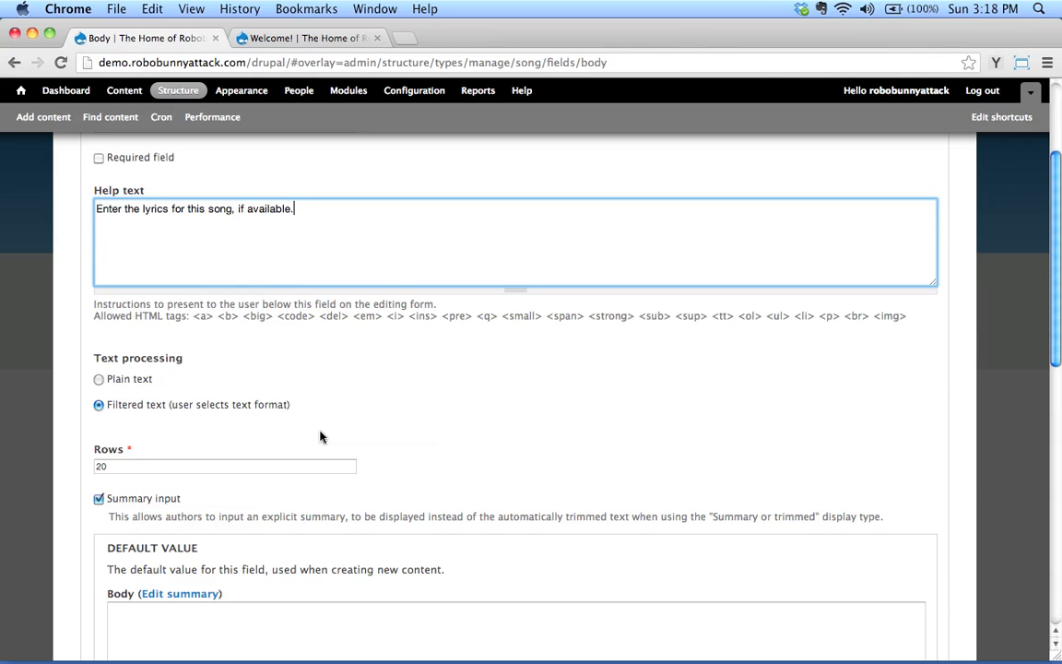
{"action": "scroll", "coordinate": [101, 297], "scroll_direction": "down", "scroll_amount": 3}
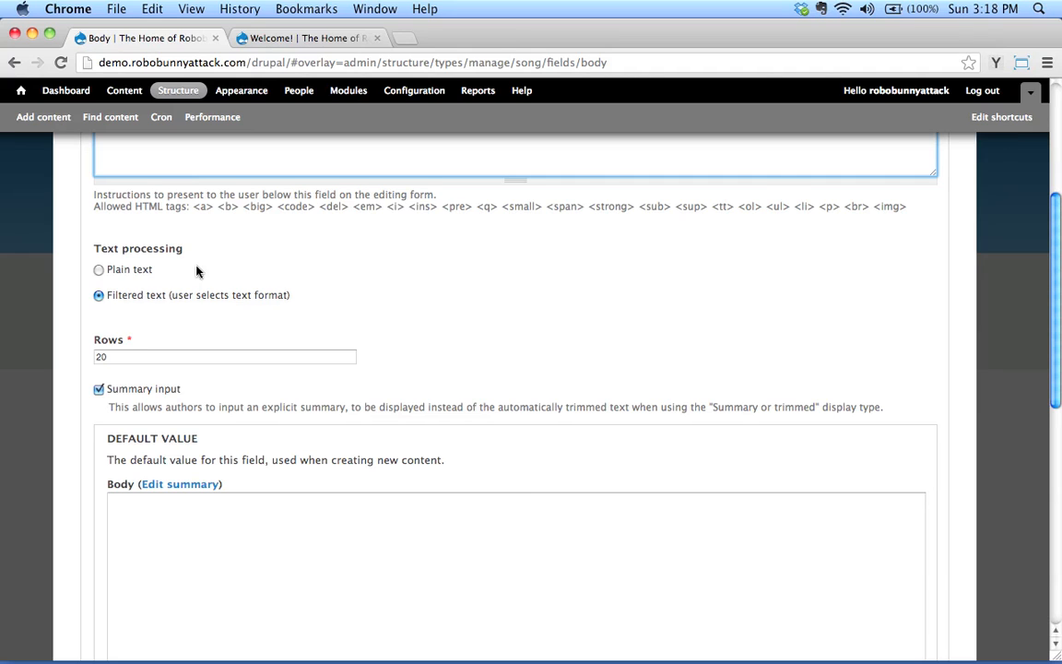
{"action": "scroll", "coordinate": [179, 262], "scroll_direction": "down", "scroll_amount": 1}
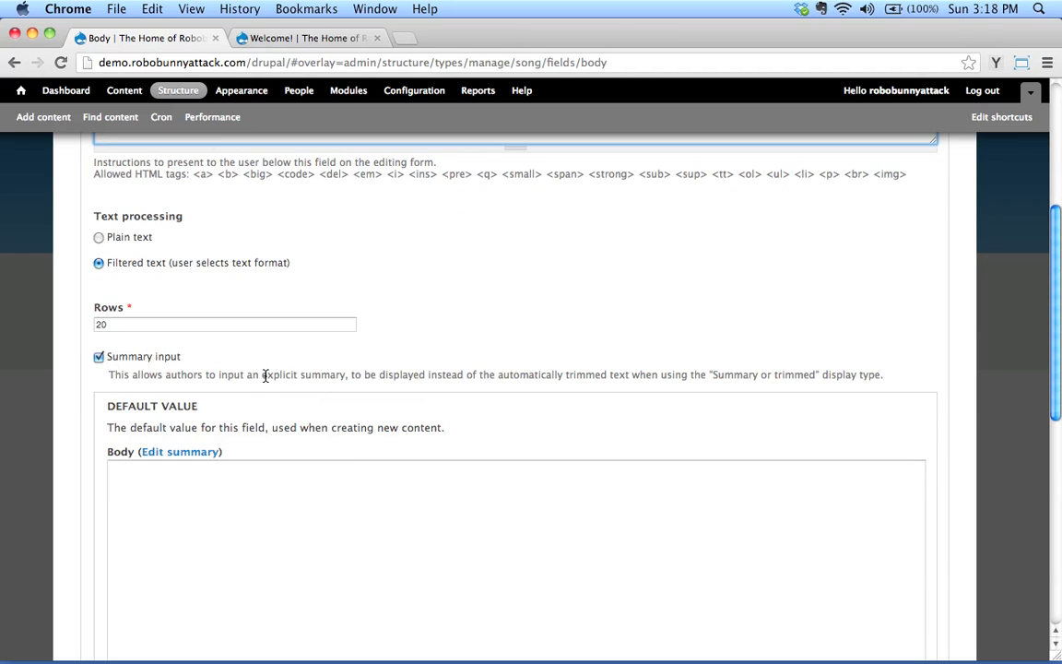
{"action": "left_click", "coordinate": [99, 357]}
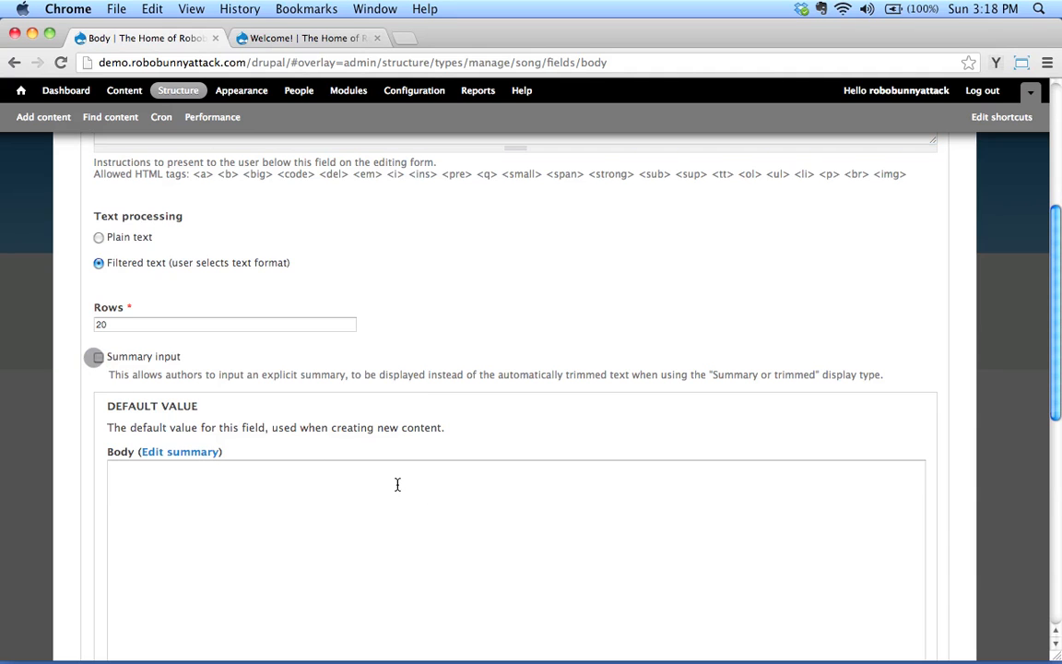
Leave the Lyrics field's default value empty and its number of values at 1, and save the settings.
{"action": "scroll", "coordinate": [188, 456], "scroll_direction": "down", "scroll_amount": 5}
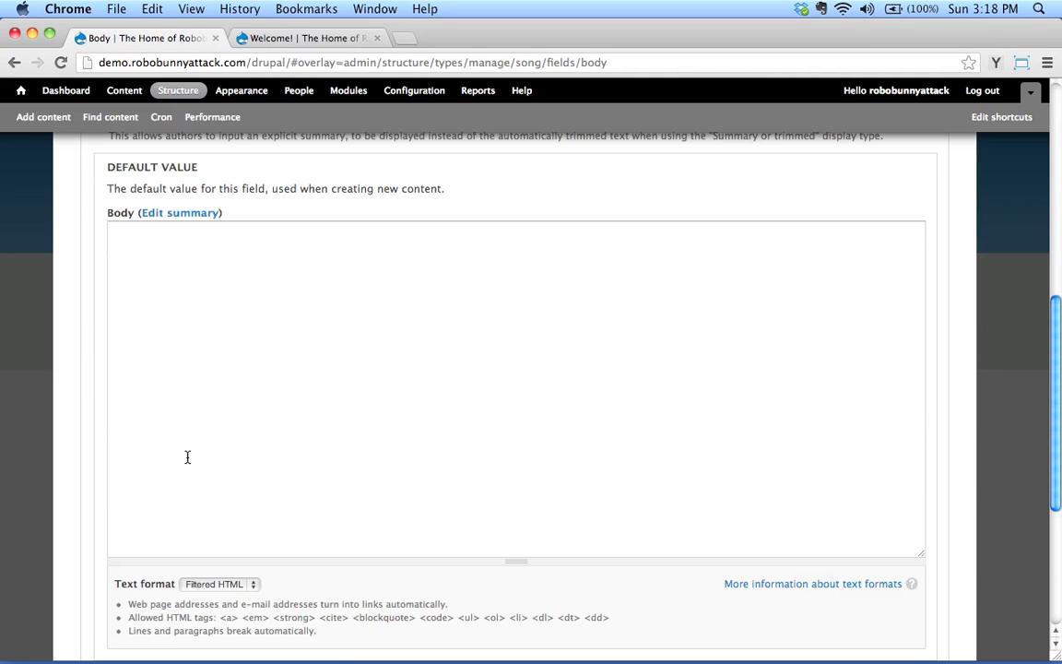
{"action": "left_click", "coordinate": [198, 313]}
{"action": "scroll", "coordinate": [221, 415], "scroll_direction": "down", "scroll_amount": 3}
{"action": "scroll", "coordinate": [227, 486], "scroll_direction": "down", "scroll_amount": 4}
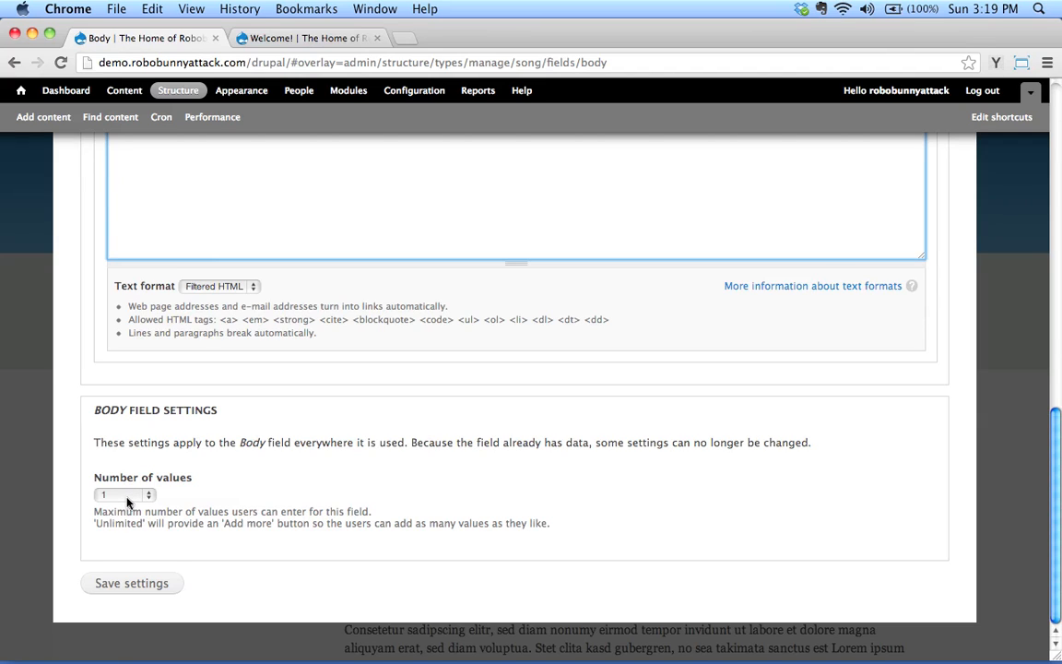
{"action": "left_click", "coordinate": [148, 582]}
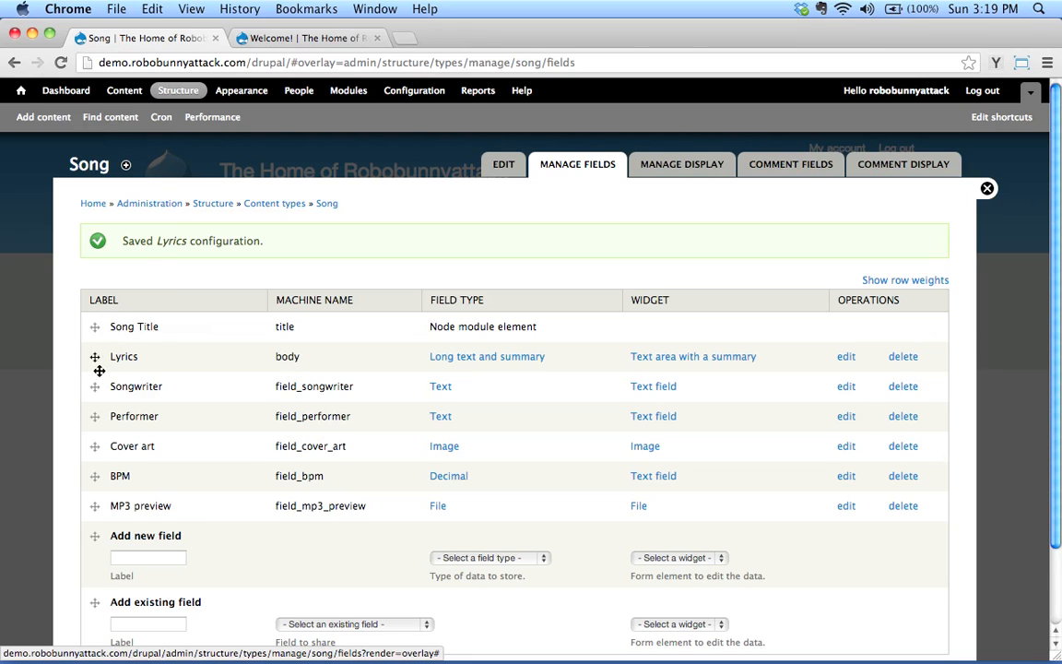
Reorder the Song fields so Performer, Songwriter and BPM come directly after Song Title and above Lyrics, and save the order.
{"action": "left_click_drag", "start_coordinate": [93, 415], "coordinate": [97, 343]}
{"action": "scroll", "coordinate": [167, 472], "scroll_direction": "down", "scroll_amount": 1}
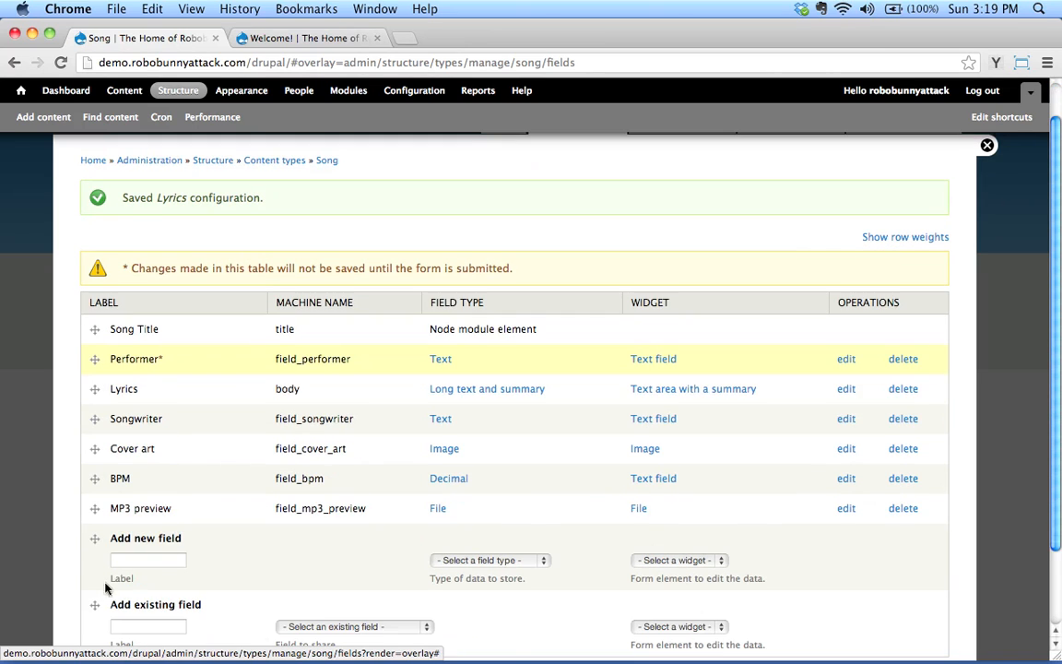
{"action": "left_click_drag", "start_coordinate": [93, 421], "coordinate": [93, 389]}
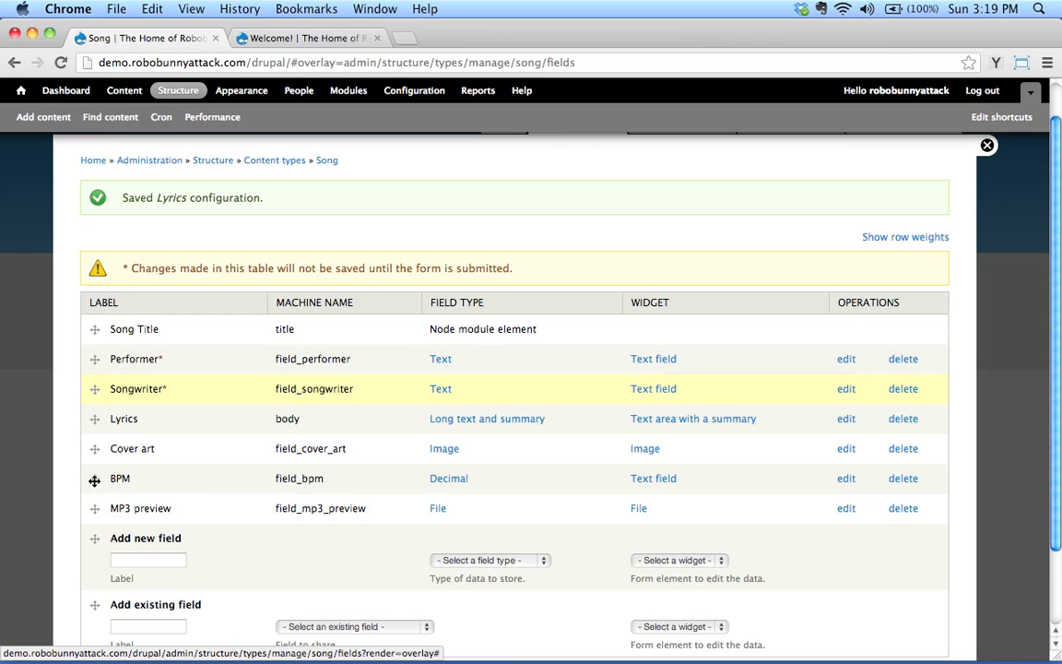
{"action": "left_click_drag", "start_coordinate": [94, 480], "coordinate": [93, 419]}
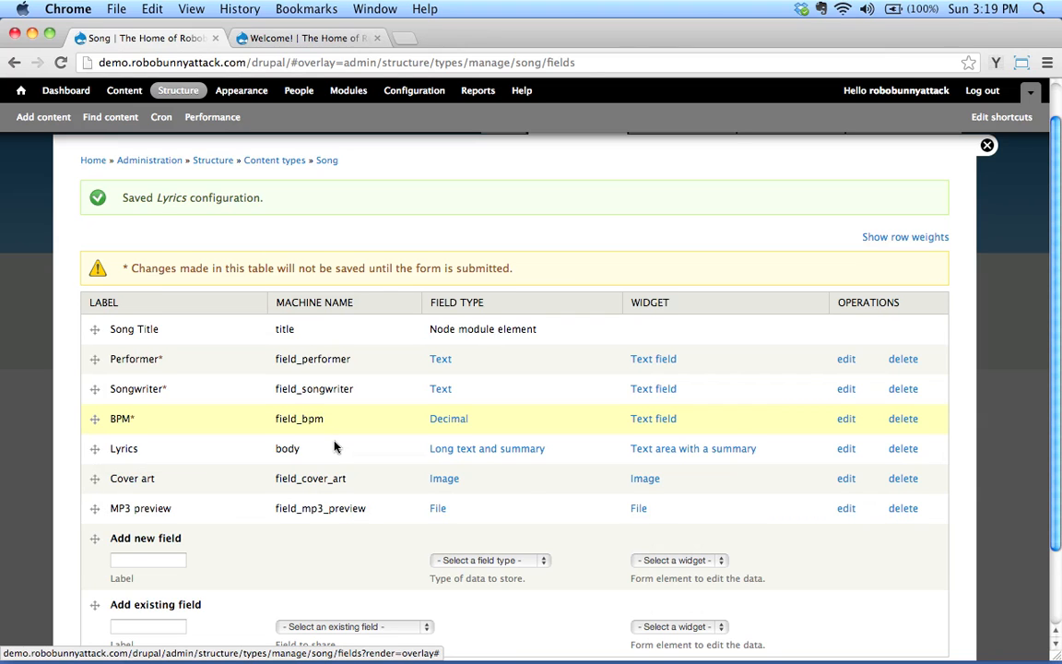
{"action": "scroll", "coordinate": [298, 394], "scroll_direction": "down", "scroll_amount": 3}
{"action": "left_click", "coordinate": [120, 582]}
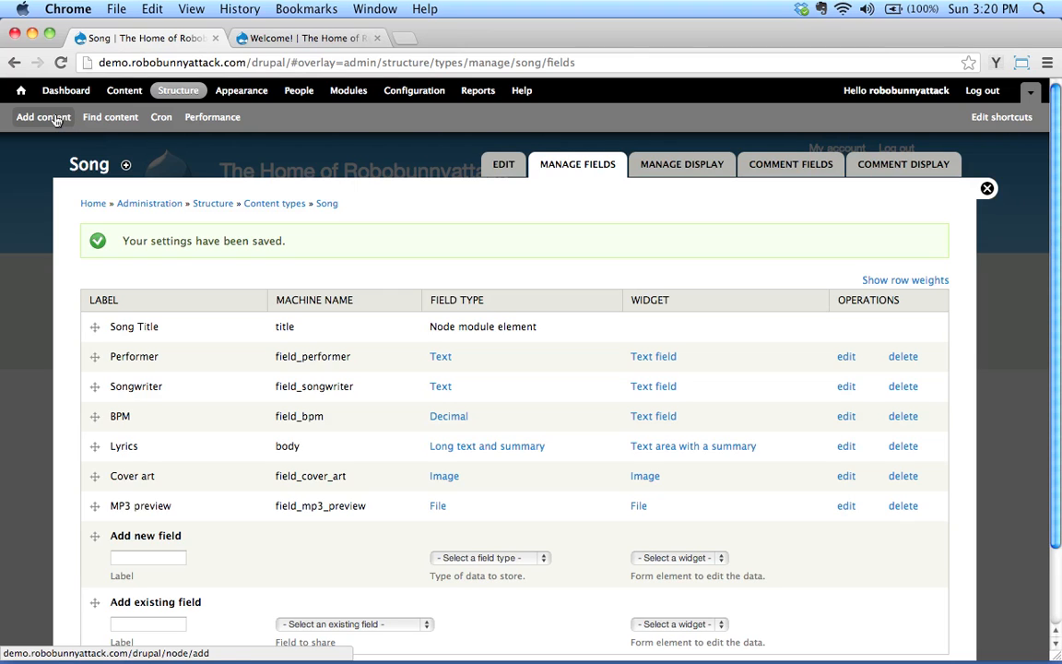
Start a new Song content item and enter "Raise Your Fist" as its song title.
{"action": "left_click", "coordinate": [65, 121]}
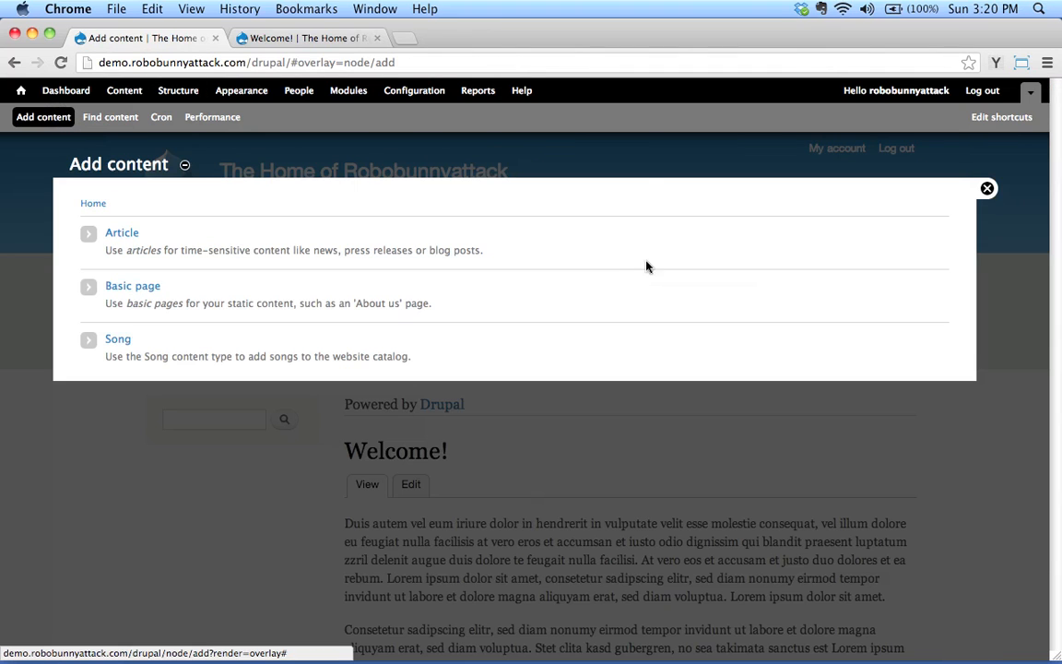
{"action": "left_click", "coordinate": [119, 342]}
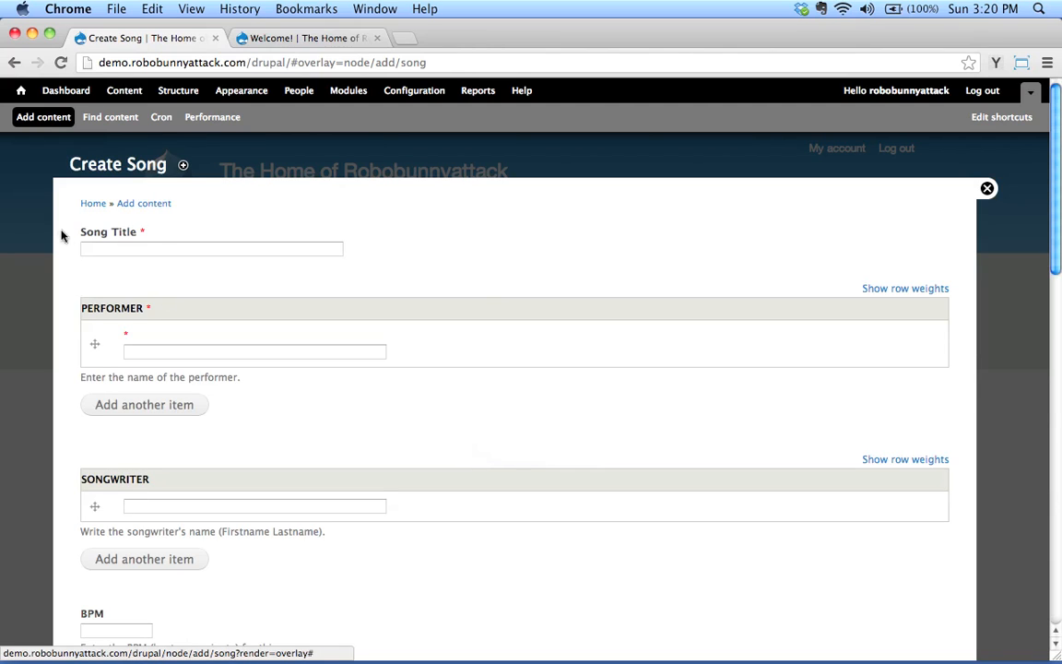
{"action": "left_click", "coordinate": [124, 248]}
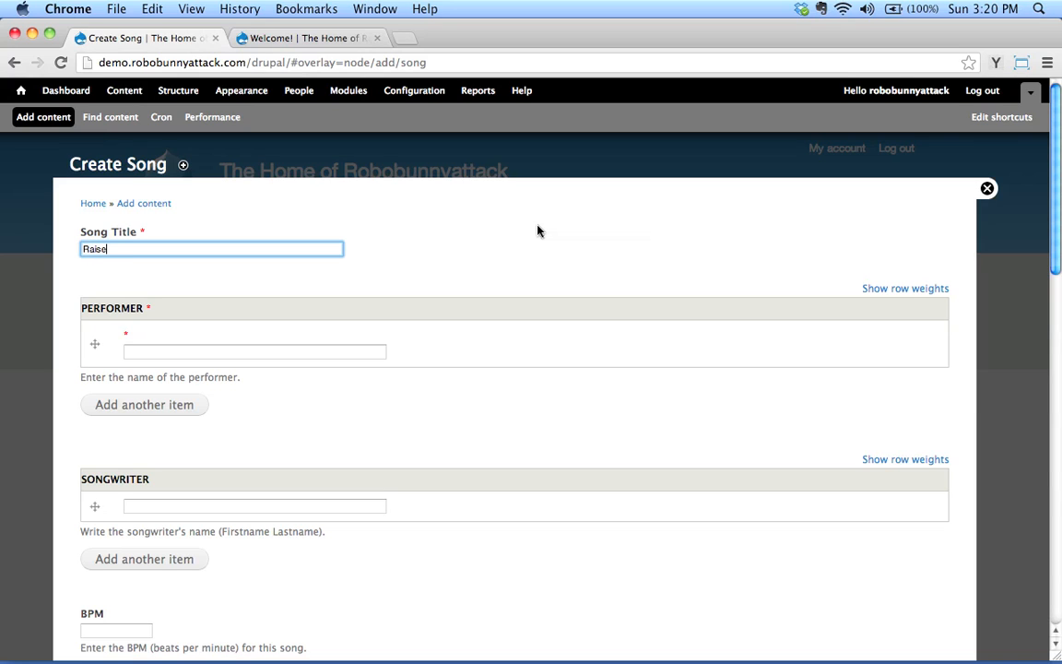
{"action": "type", "text": "t"}
{"action": "key", "text": "Tab"}
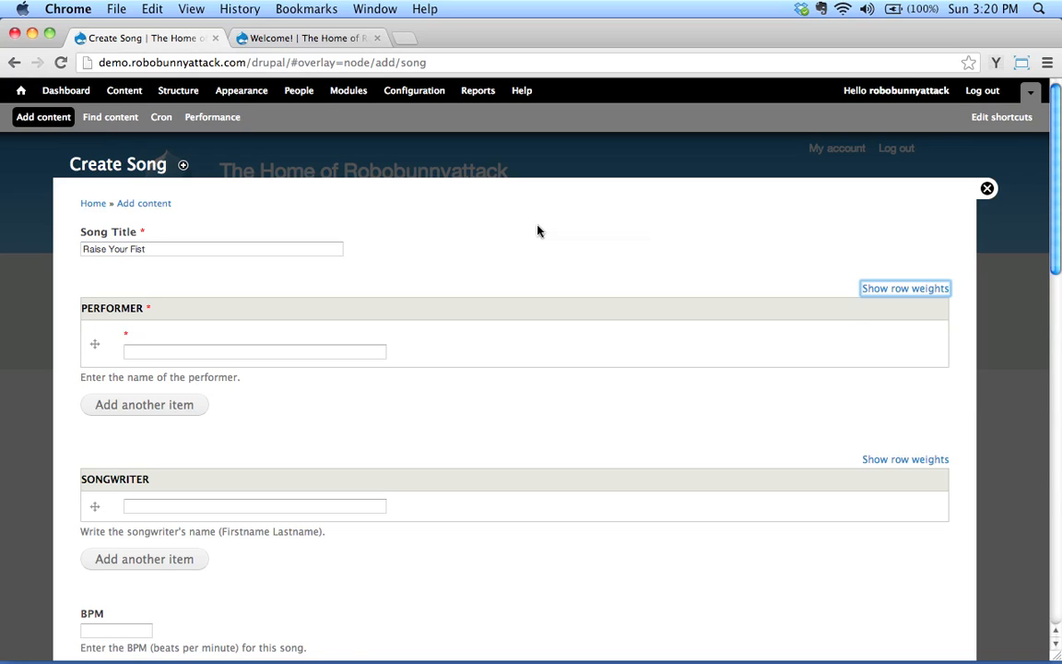
Set the performer to "Reverse Grip", enter the first songwriter's full name and add another songwriter row.
{"action": "left_click", "coordinate": [304, 356]}
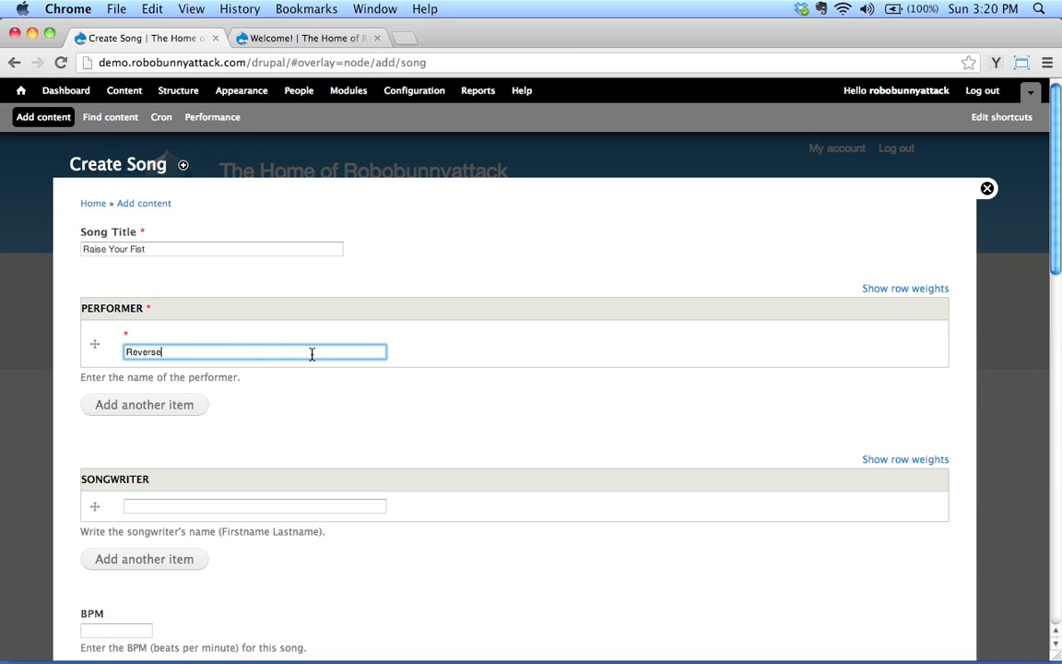
{"action": "type", "text": "Reverse Grip"}
{"action": "key", "text": "Tab"}
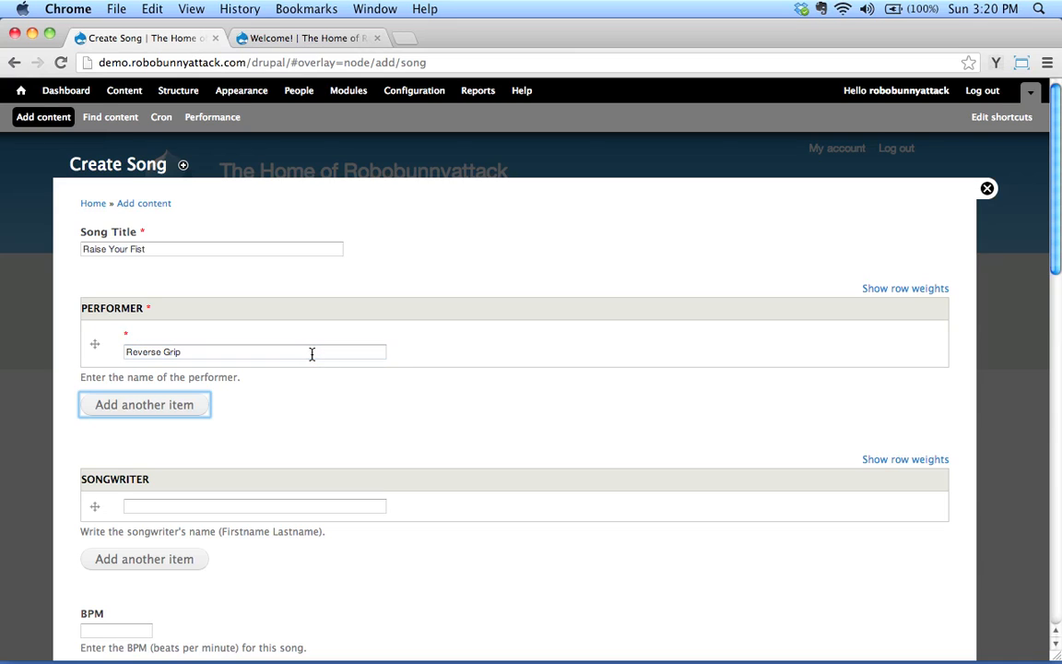
{"action": "left_click", "coordinate": [230, 506]}
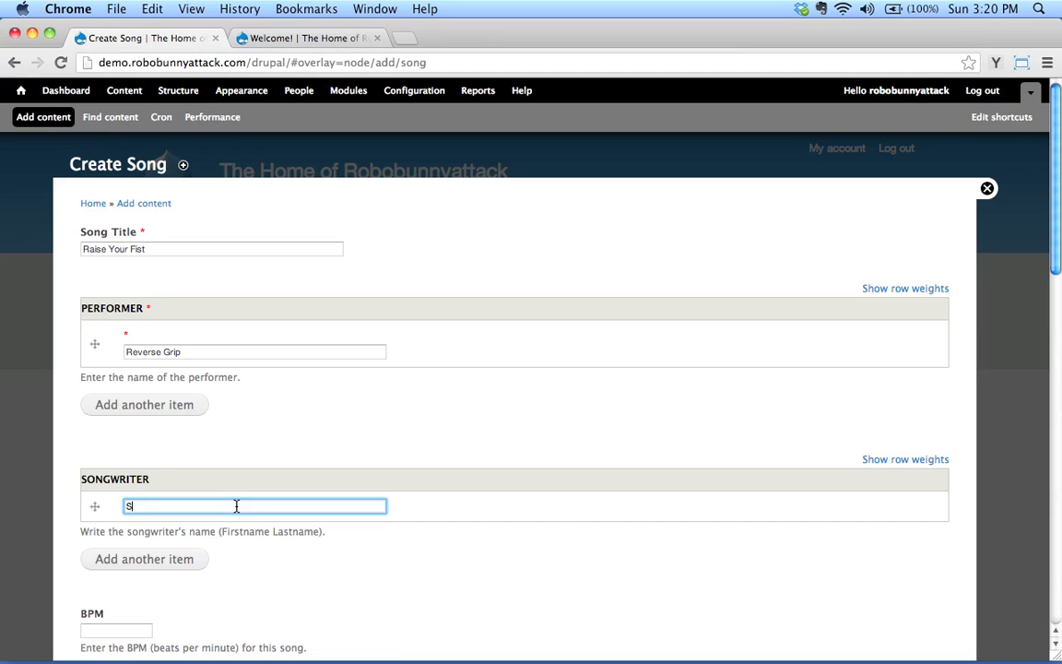
{"action": "type", "text": "Sean Broda"}
{"action": "left_click", "coordinate": [177, 557]}
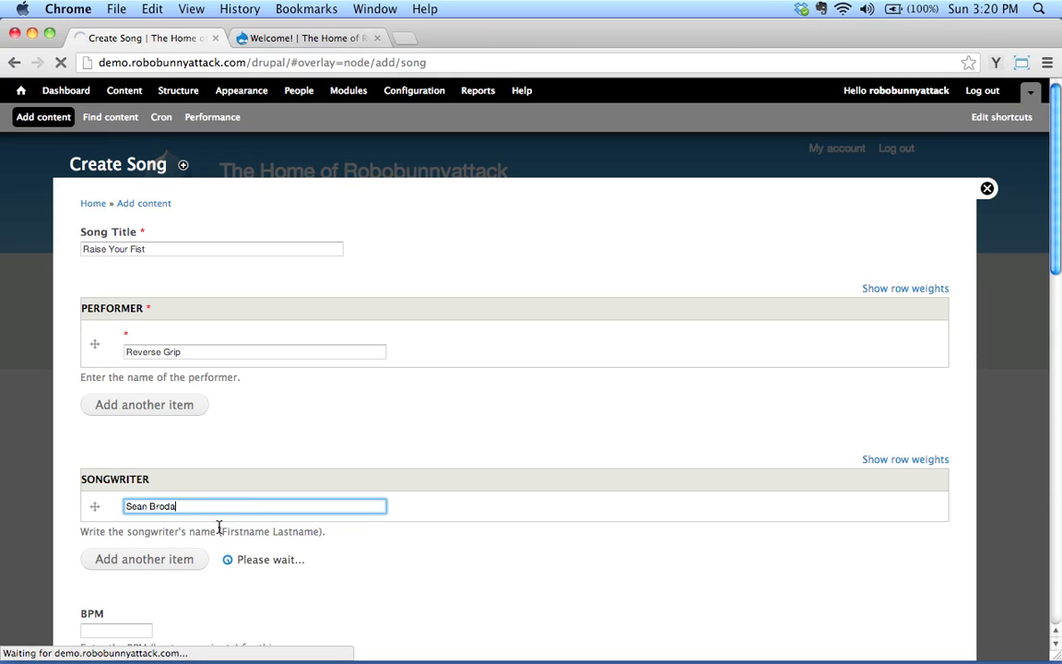
Search the web for "reversegrip music" in a new browser tab and look up the band members on the Reverse Grip bio page.
{"action": "left_click", "coordinate": [406, 38]}
{"action": "type", "text": "review"}
{"action": "key", "text": "BackSpace"}
{"action": "key", "text": "BackSpace"}
{"action": "key", "text": "BackSpace"}
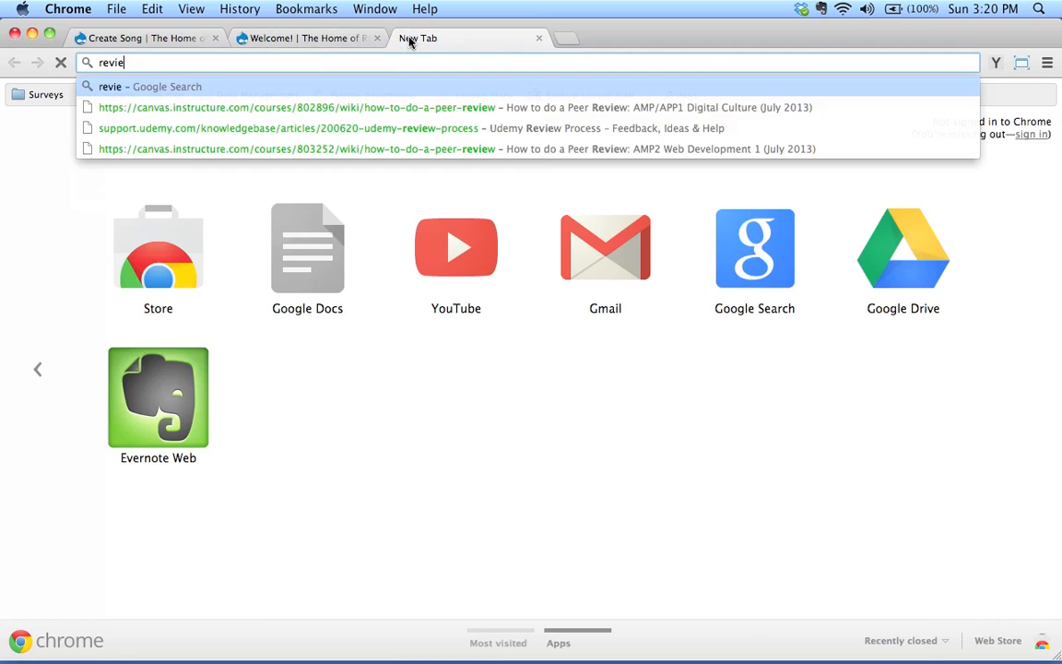
{"action": "type", "text": "erseg"}
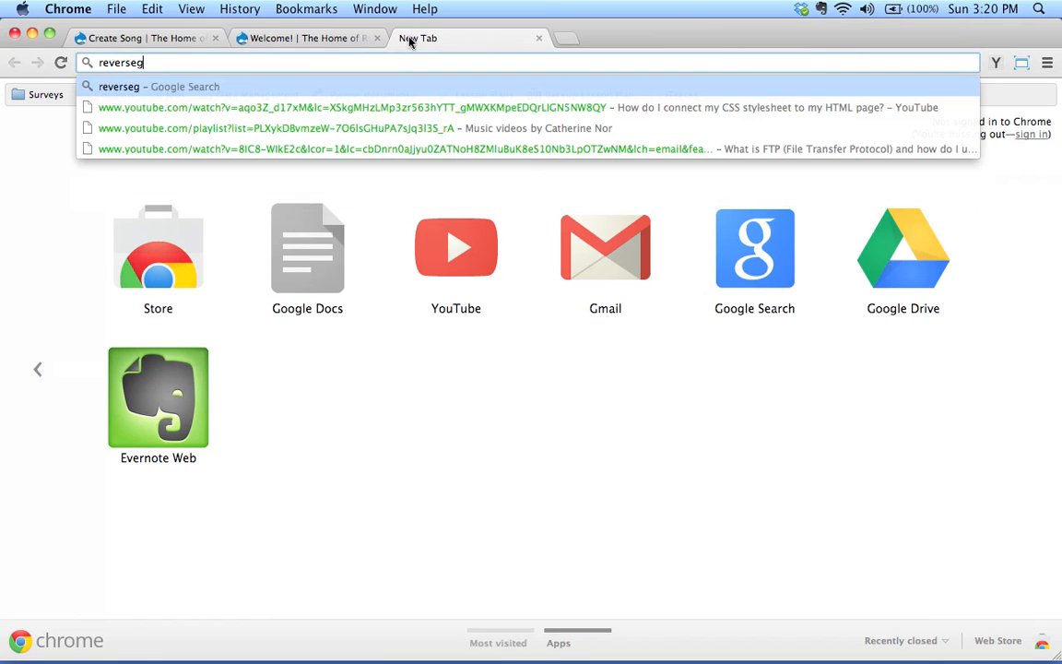
{"action": "type", "text": "rip music"}
{"action": "key", "text": "Return"}
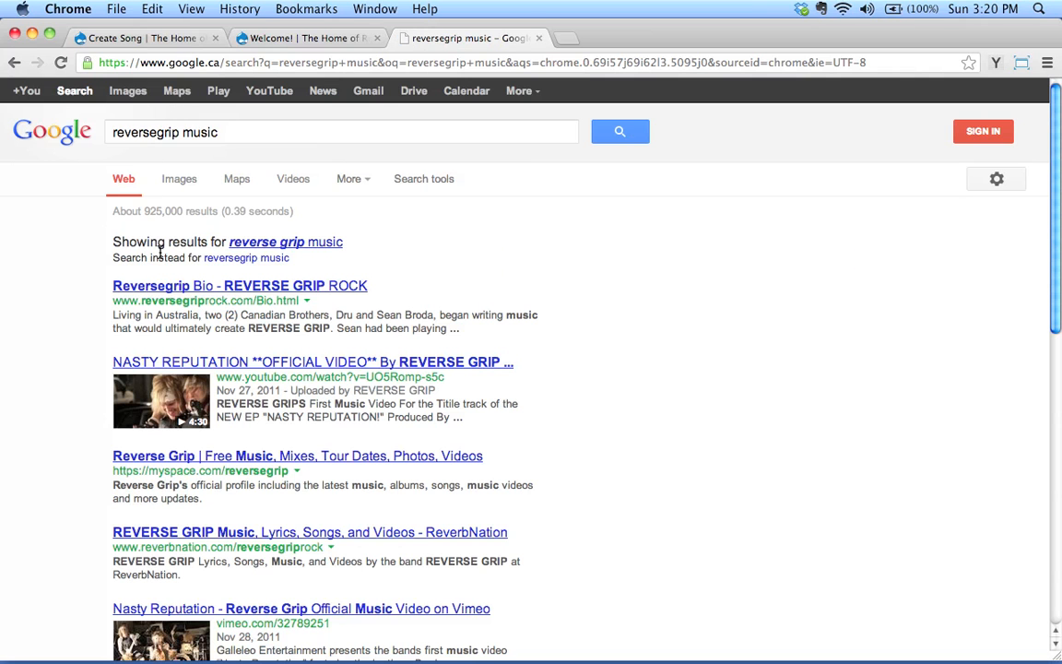
{"action": "left_click", "coordinate": [227, 285]}
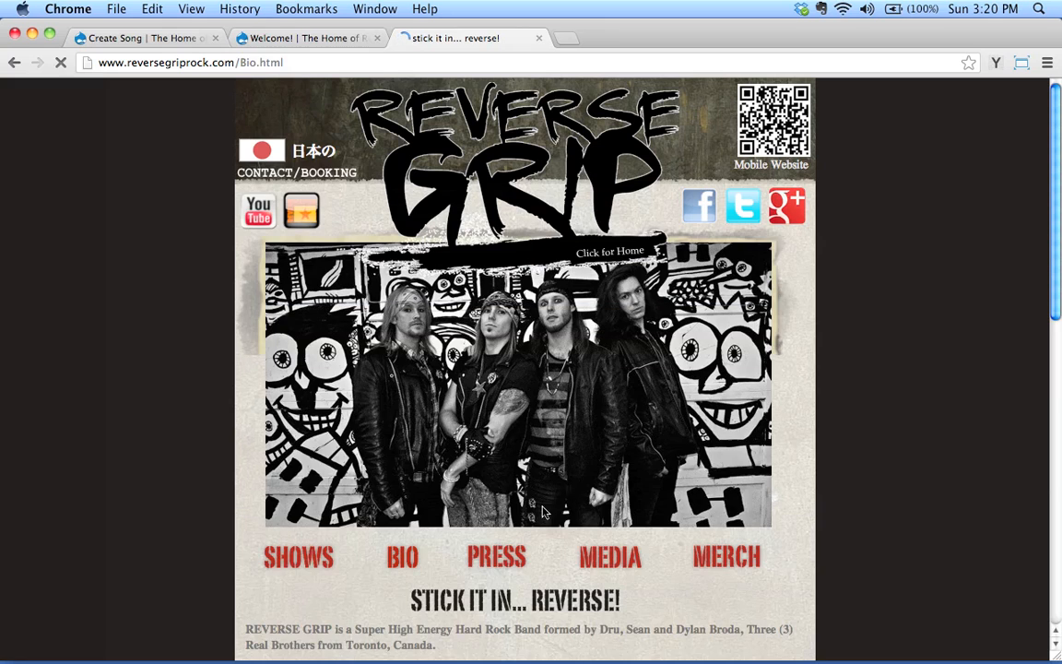
{"action": "scroll", "coordinate": [661, 658], "scroll_direction": "down", "scroll_amount": 2}
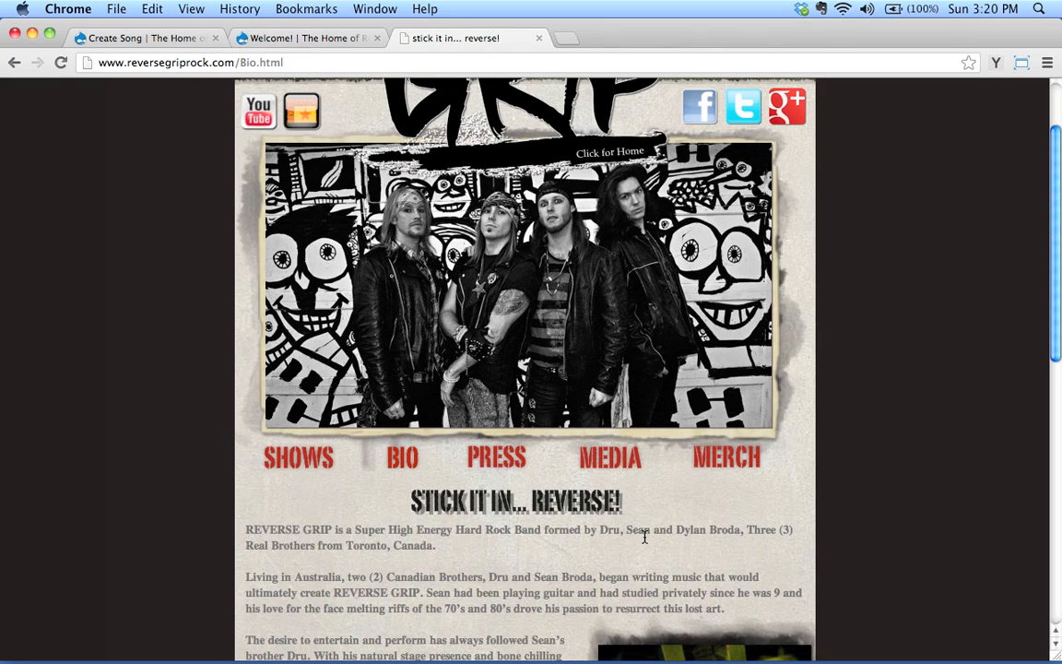
Return to the Create Song form and enter the second and third songwriters' full names, adding another row after each.
{"action": "left_click", "coordinate": [171, 41]}
{"action": "left_click", "coordinate": [159, 536]}
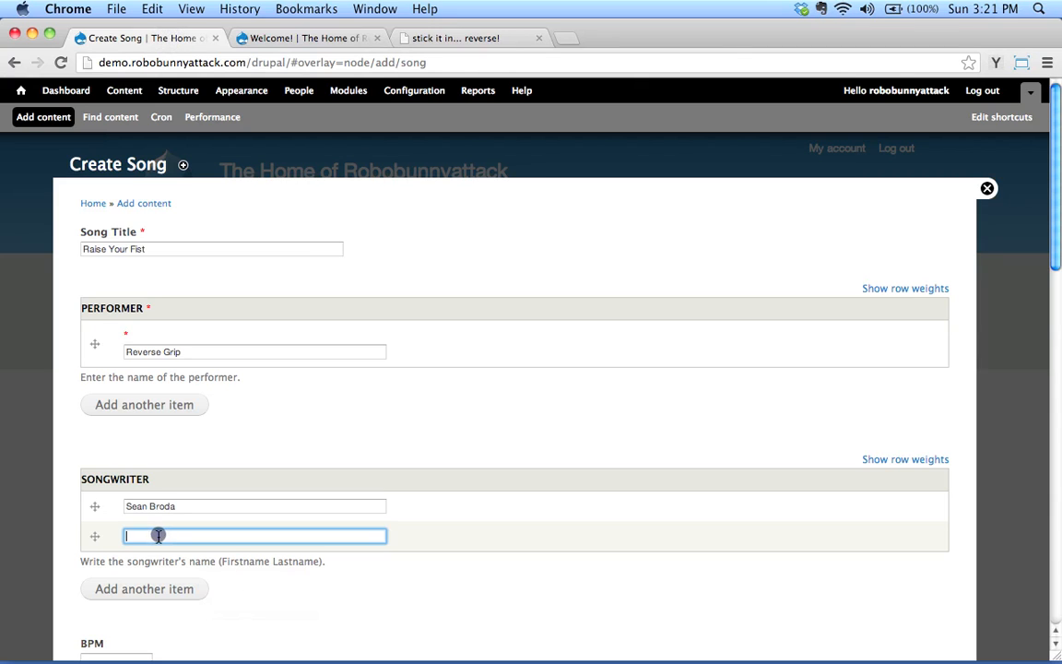
{"action": "type", "text": "Dru Broda"}
{"action": "left_click", "coordinate": [153, 591]}
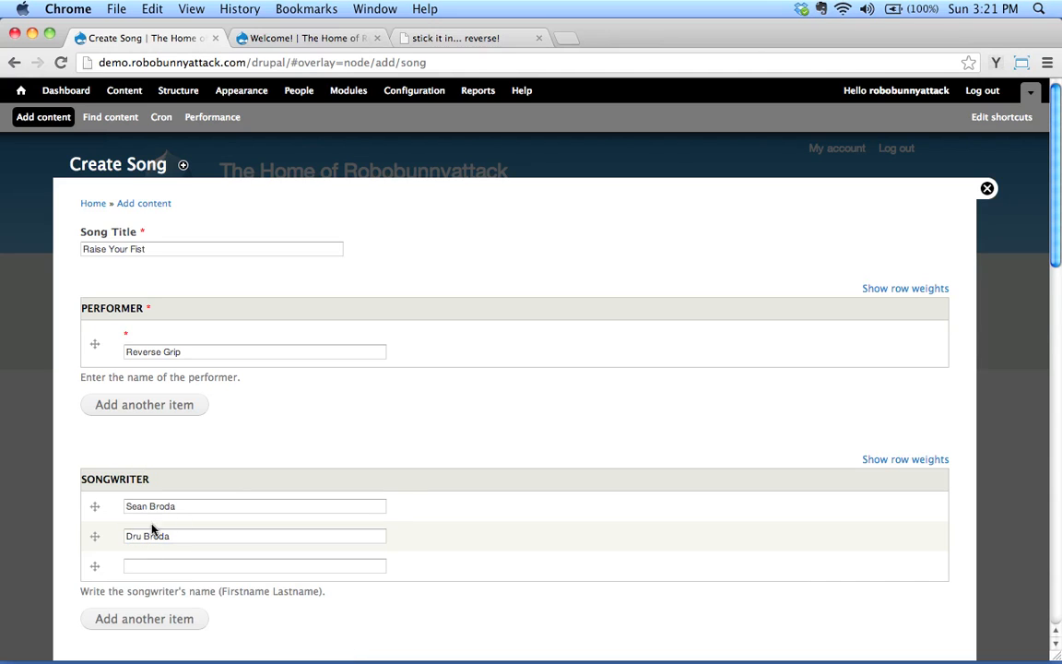
{"action": "left_click", "coordinate": [197, 564]}
{"action": "type", "text": "Dyla"}
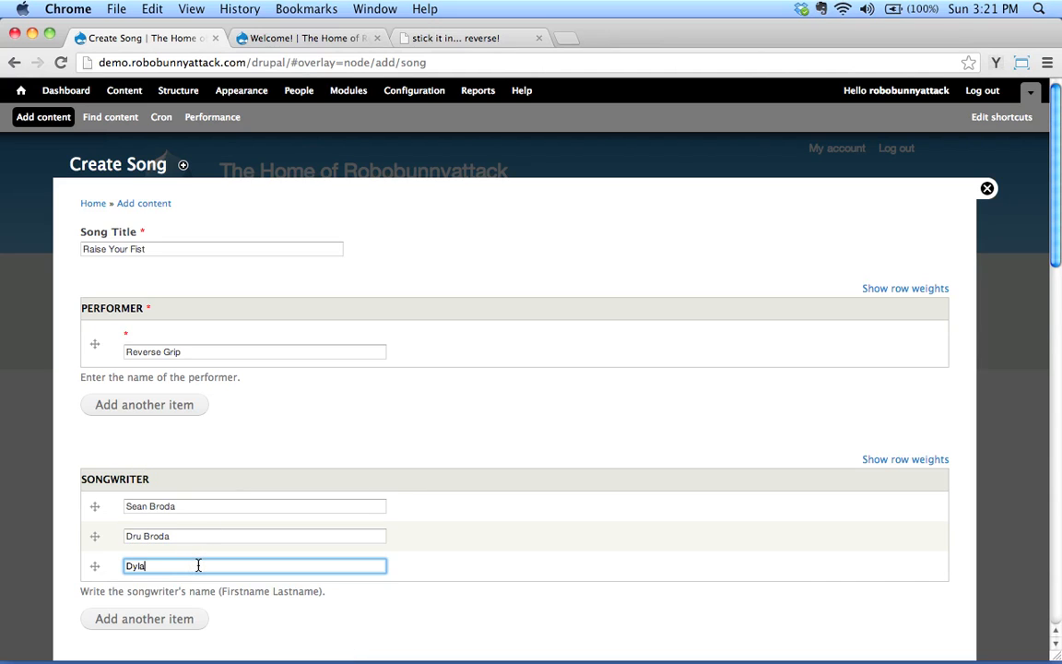
{"action": "type", "text": "n Broda"}
{"action": "left_click", "coordinate": [174, 619]}
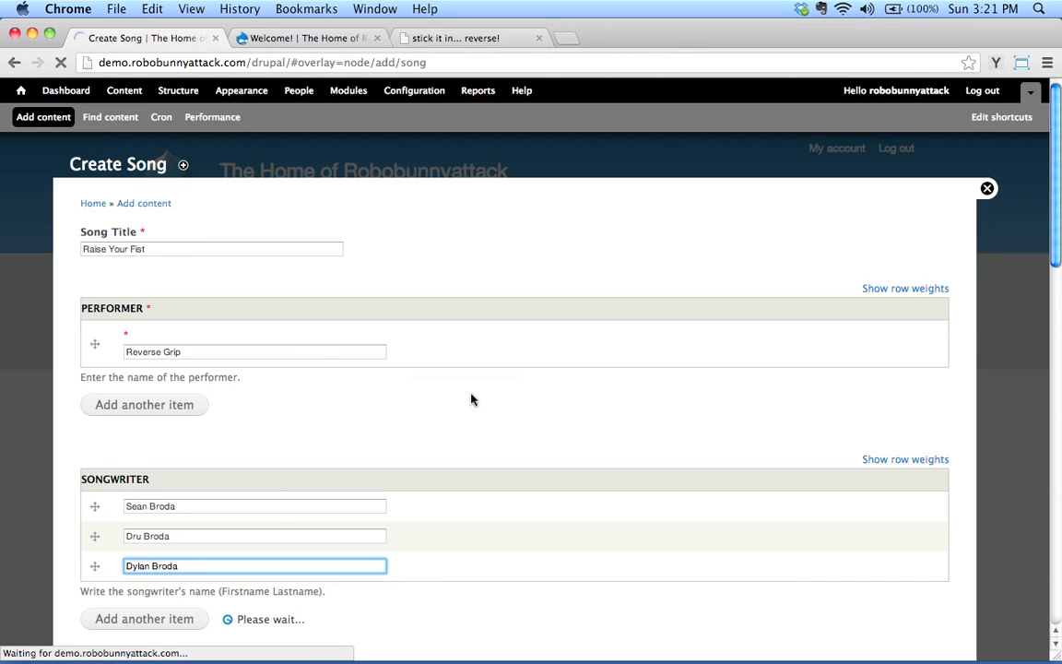
Set the song's BPM to 120.
{"action": "scroll", "coordinate": [444, 390], "scroll_direction": "down", "scroll_amount": 5}
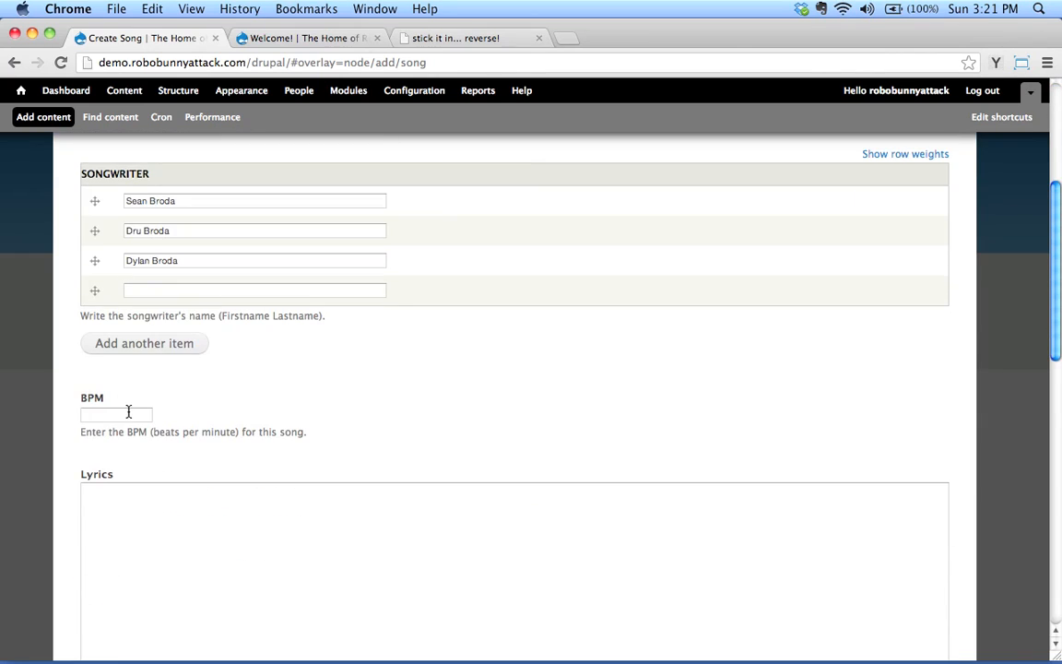
{"action": "left_click", "coordinate": [129, 411]}
{"action": "left_click", "coordinate": [354, 374]}
Fill the Lyrics field with generated placeholder paragraphs and remove the extra blank lines between them.
{"action": "left_click", "coordinate": [239, 562]}
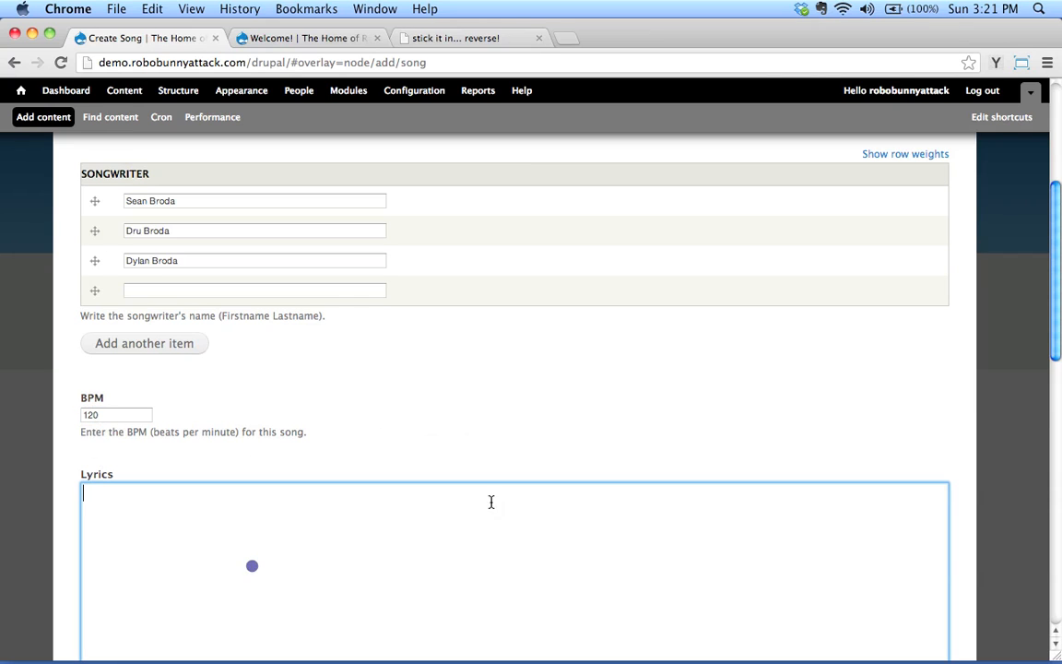
{"action": "left_click", "coordinate": [998, 63]}
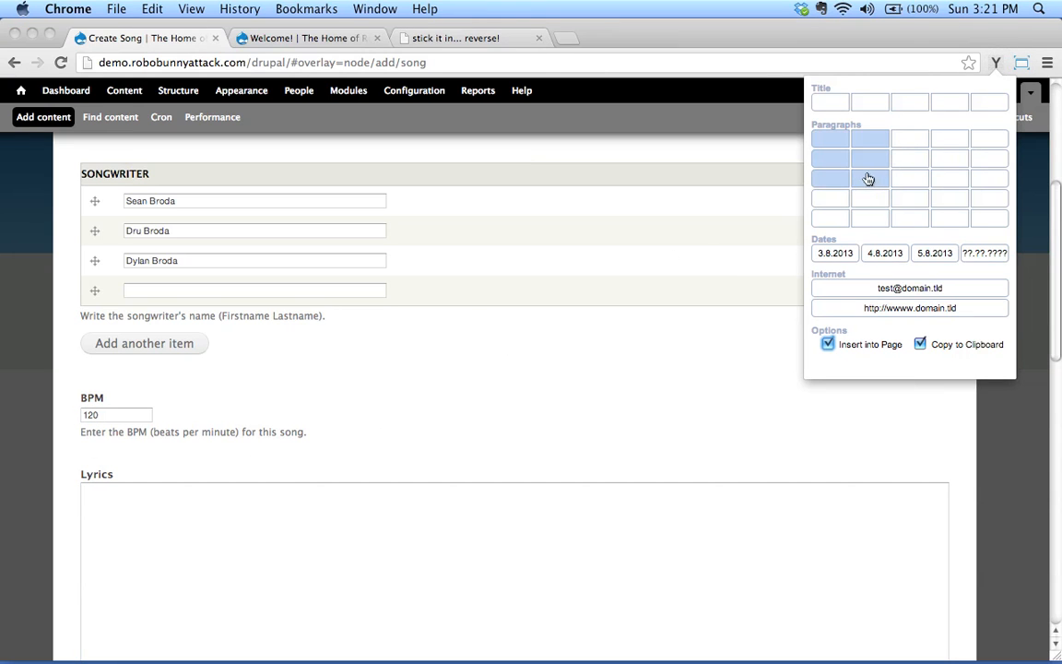
{"action": "left_click", "coordinate": [841, 222]}
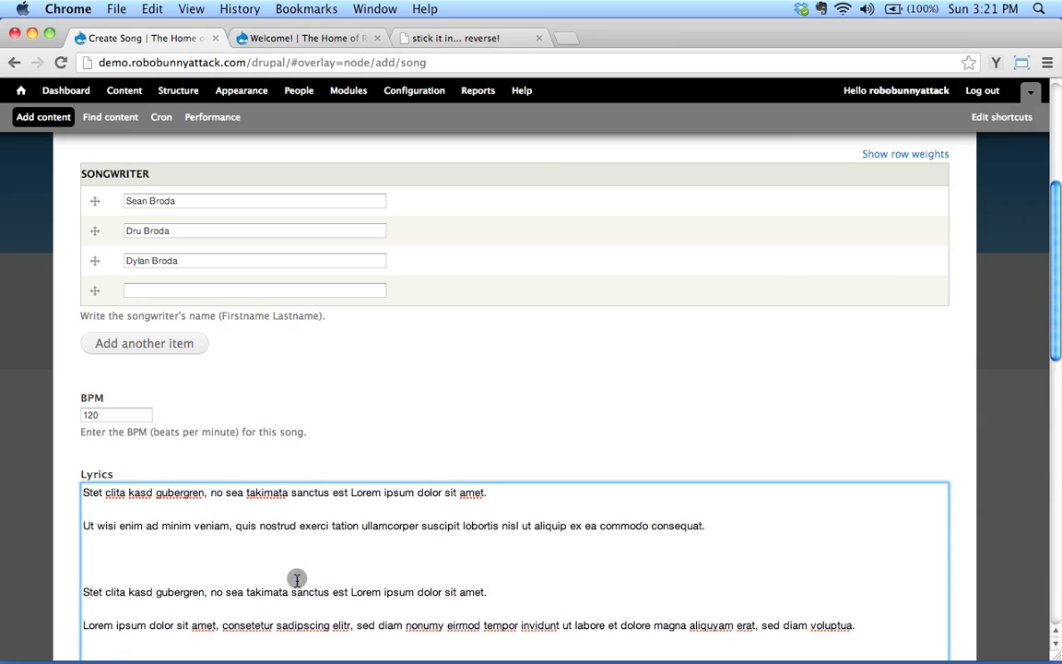
{"action": "key", "text": "BackSpace"}
{"action": "key", "text": "BackSpace"}
{"action": "scroll", "coordinate": [406, 574], "scroll_direction": "down", "scroll_amount": 1}
{"action": "scroll", "coordinate": [407, 573], "scroll_direction": "down", "scroll_amount": 4}
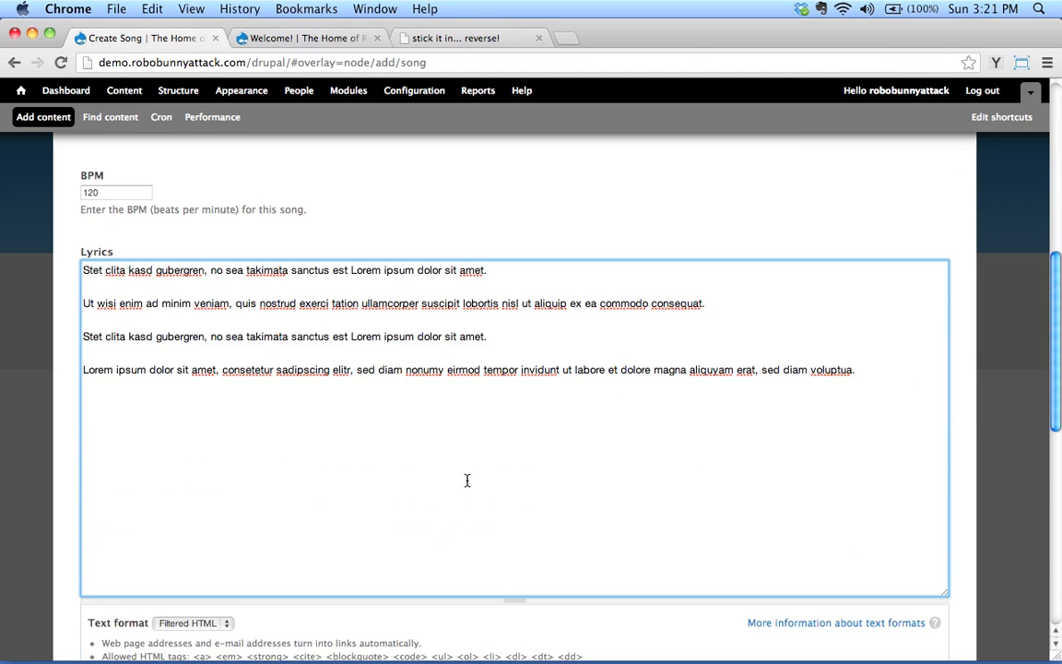
Clear the Lyrics field and refill it with five generated placeholder paragraphs.
{"action": "left_click", "coordinate": [473, 481]}
{"action": "key", "text": "Return"}
{"action": "key", "text": "super+a"}
{"action": "key", "text": "BackSpace"}
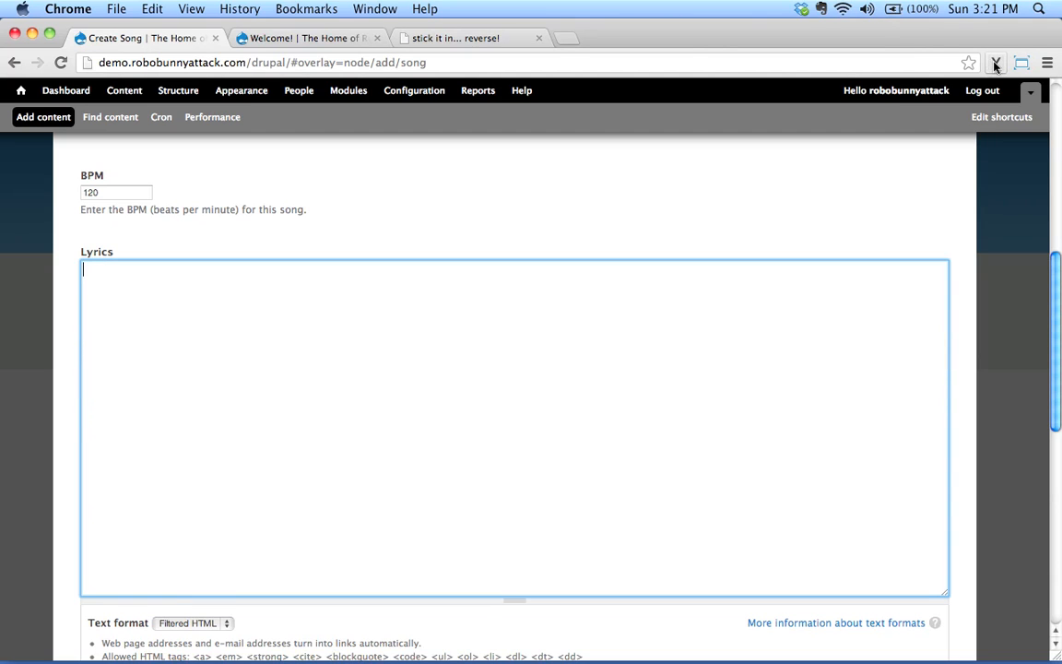
{"action": "left_click", "coordinate": [996, 62]}
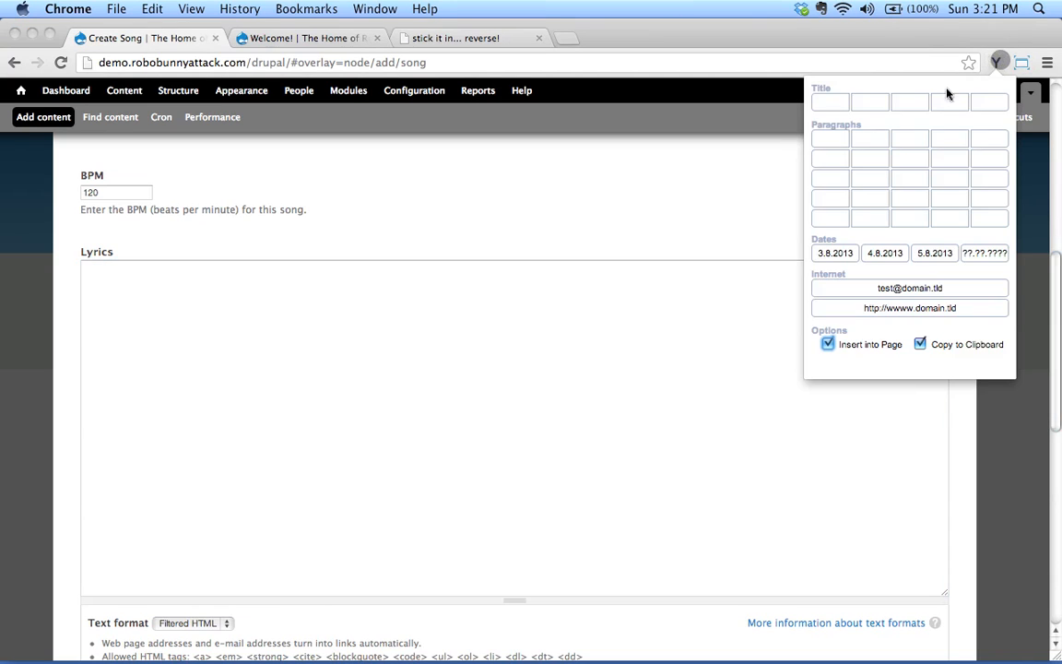
{"action": "left_click", "coordinate": [877, 220]}
Upload raiseyourfist.mp3 from the songs folder on the Desktop as the MP3 preview, and save the song.
{"action": "scroll", "coordinate": [244, 574], "scroll_direction": "down", "scroll_amount": 8}
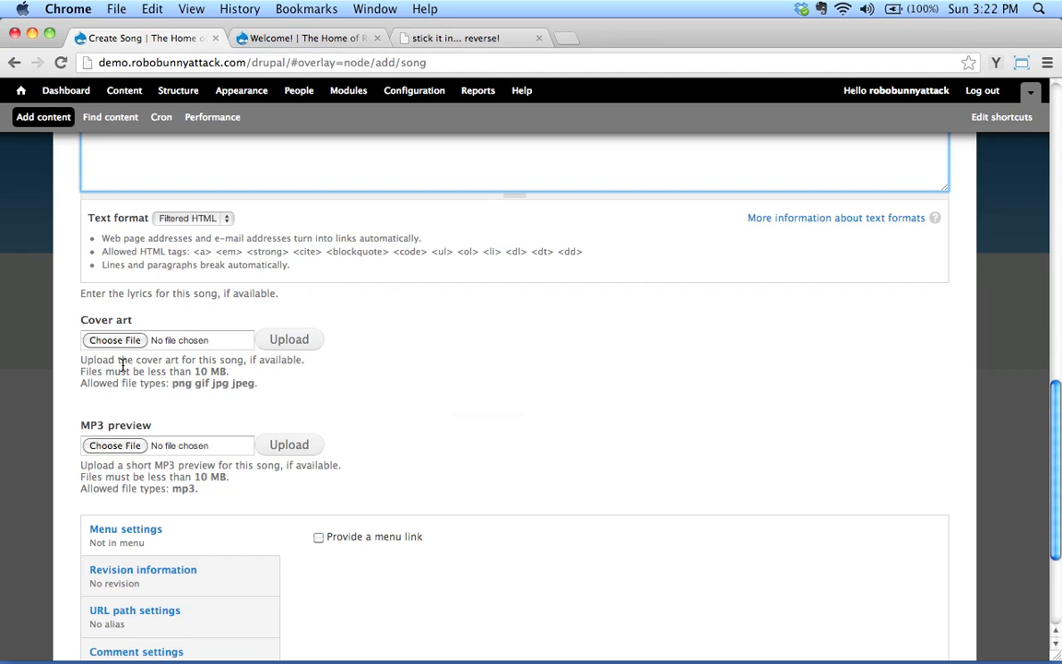
{"action": "left_click", "coordinate": [128, 449]}
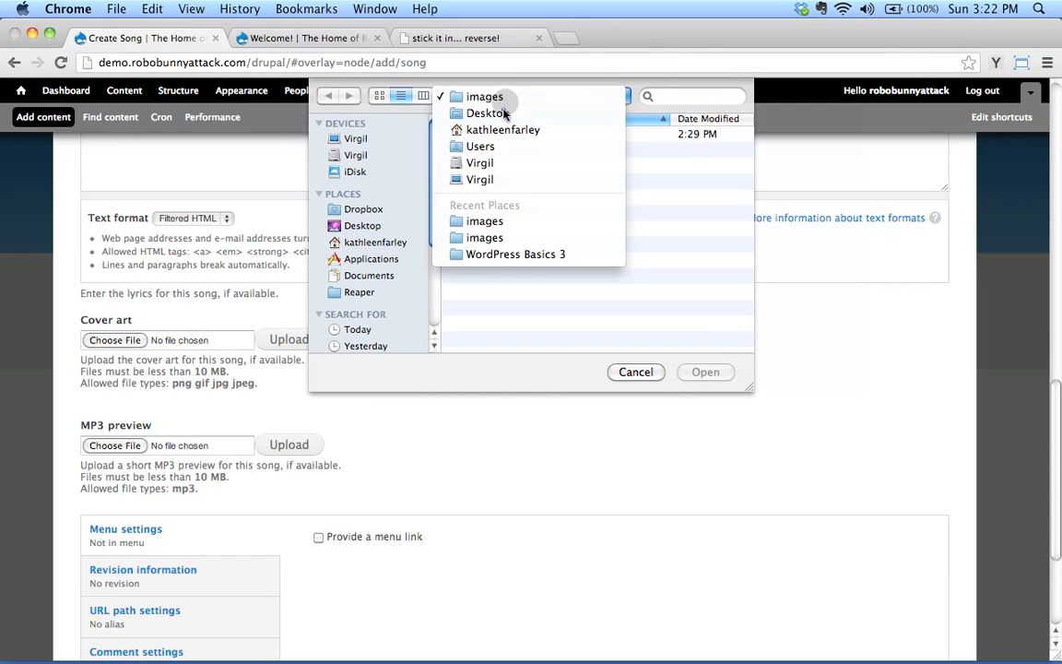
{"action": "left_click", "coordinate": [502, 111]}
{"action": "left_click", "coordinate": [495, 182]}
{"action": "double_click", "coordinate": [495, 180]}
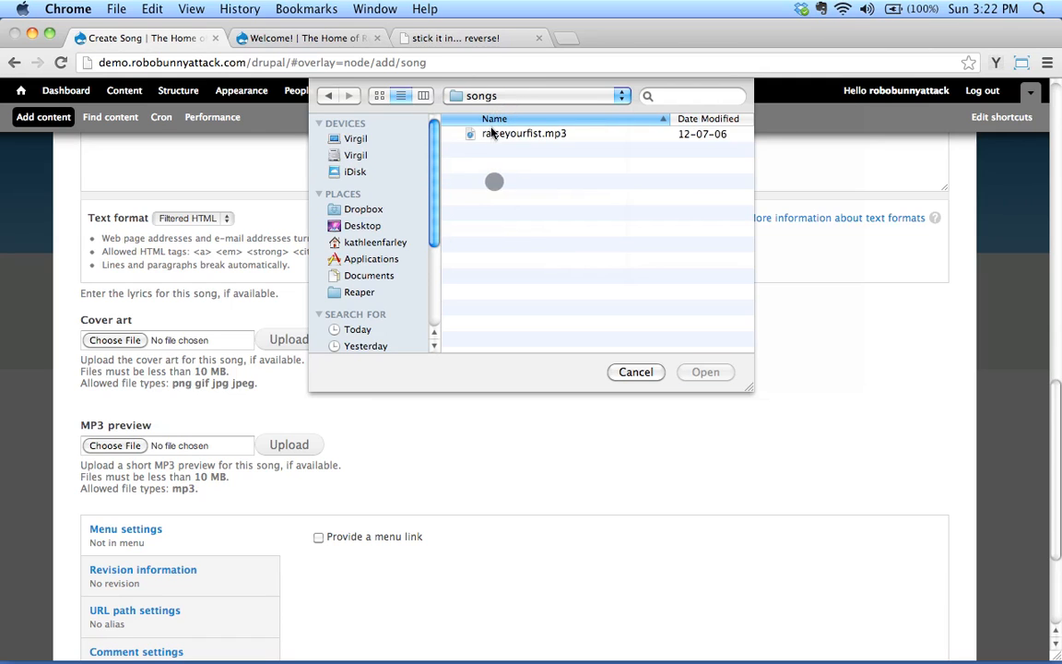
{"action": "left_click", "coordinate": [702, 373]}
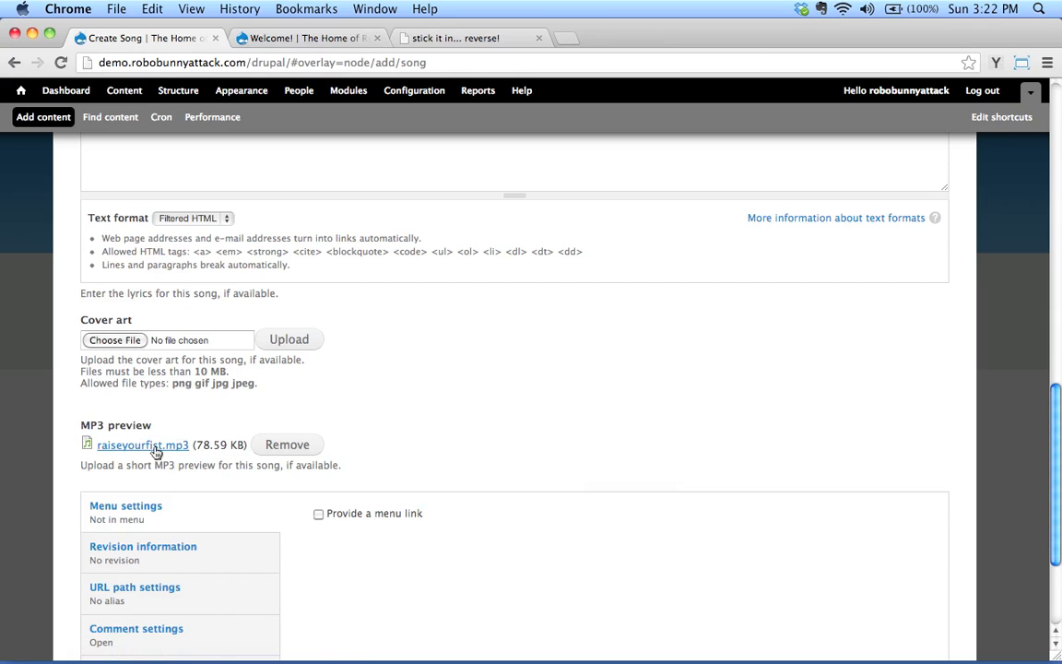
{"action": "scroll", "coordinate": [654, 519], "scroll_direction": "down", "scroll_amount": 5}
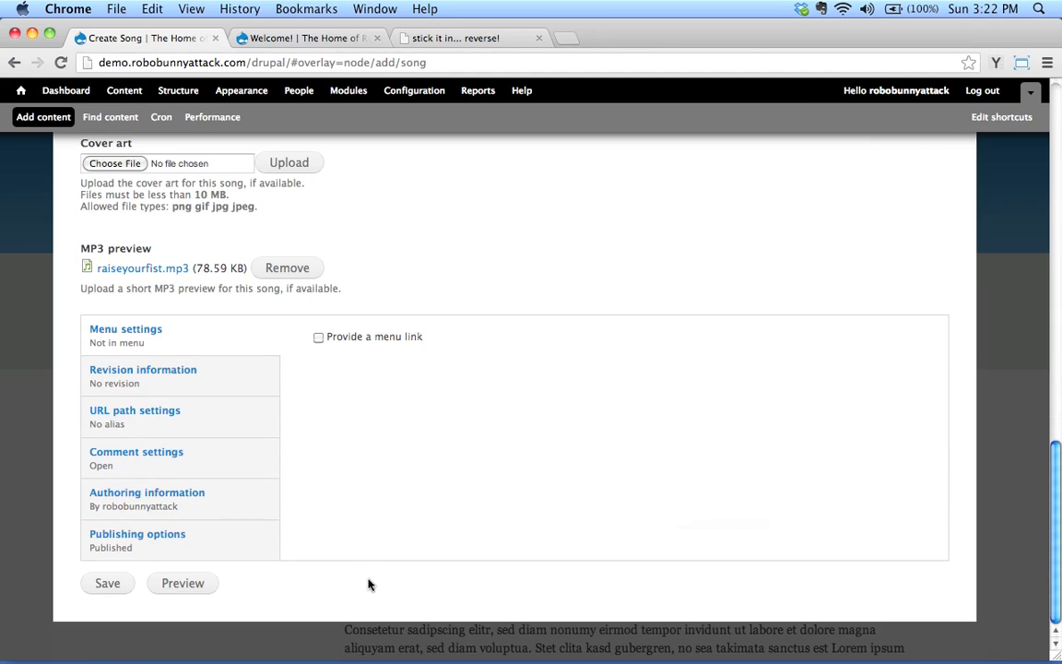
{"action": "left_click", "coordinate": [108, 582]}
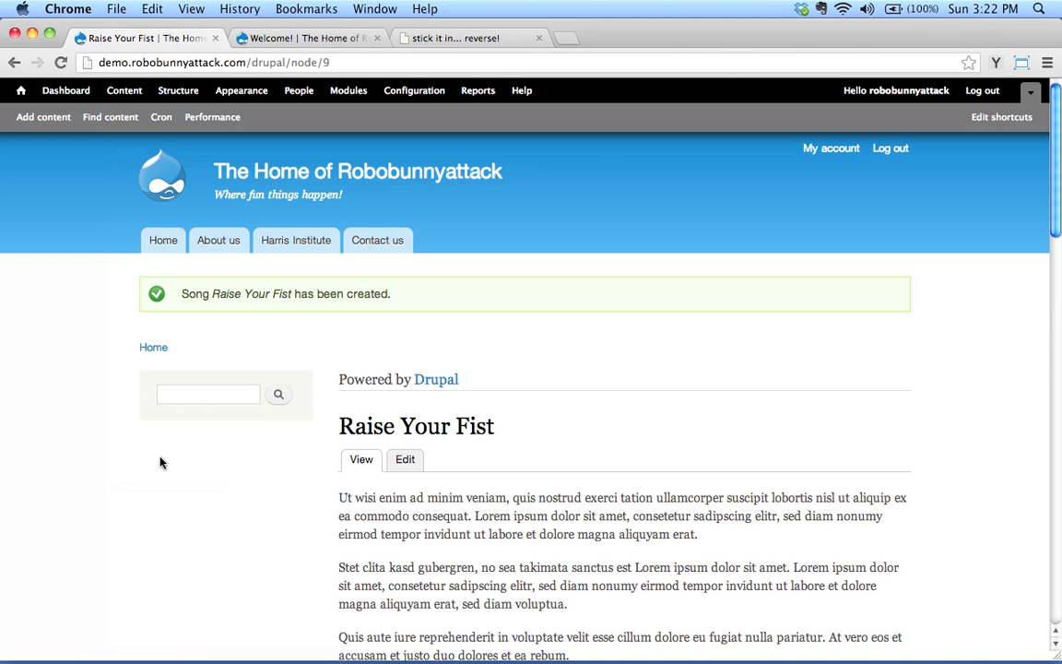
Examine the saved Raise Your Fist page, checking how lyrics, songwriters, performer, cover art, BPM and MP3 preview are displayed.
{"action": "scroll", "coordinate": [542, 448], "scroll_direction": "down", "scroll_amount": 3}
{"action": "scroll", "coordinate": [542, 446], "scroll_direction": "down", "scroll_amount": 2}
{"action": "scroll", "coordinate": [543, 446], "scroll_direction": "up", "scroll_amount": 8}
{"action": "scroll", "coordinate": [486, 422], "scroll_direction": "down", "scroll_amount": 4}
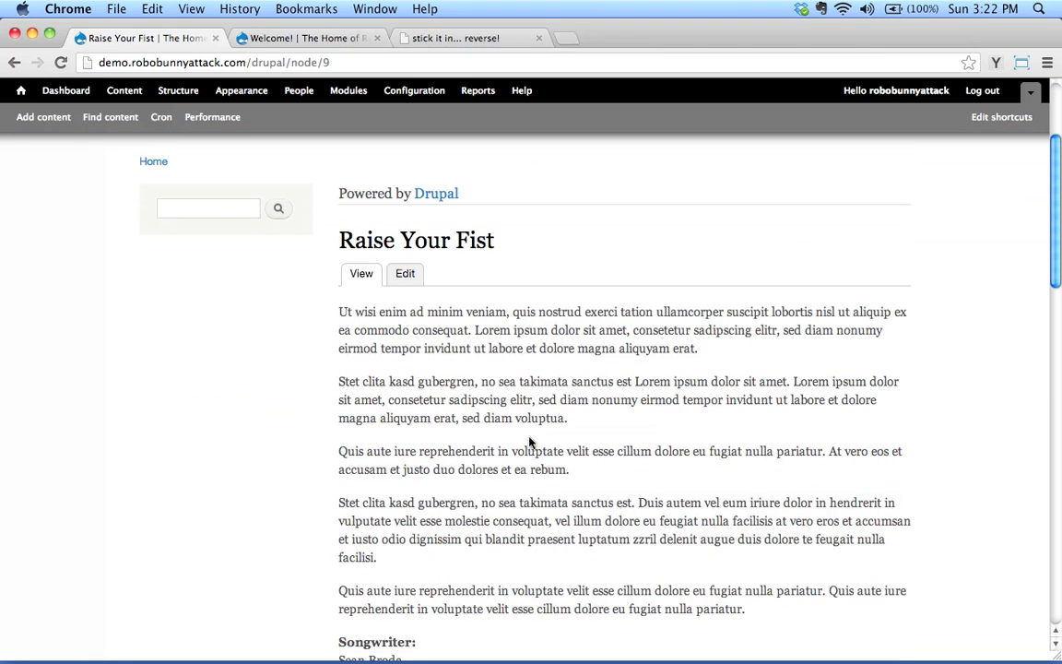
{"action": "scroll", "coordinate": [565, 451], "scroll_direction": "down", "scroll_amount": 1}
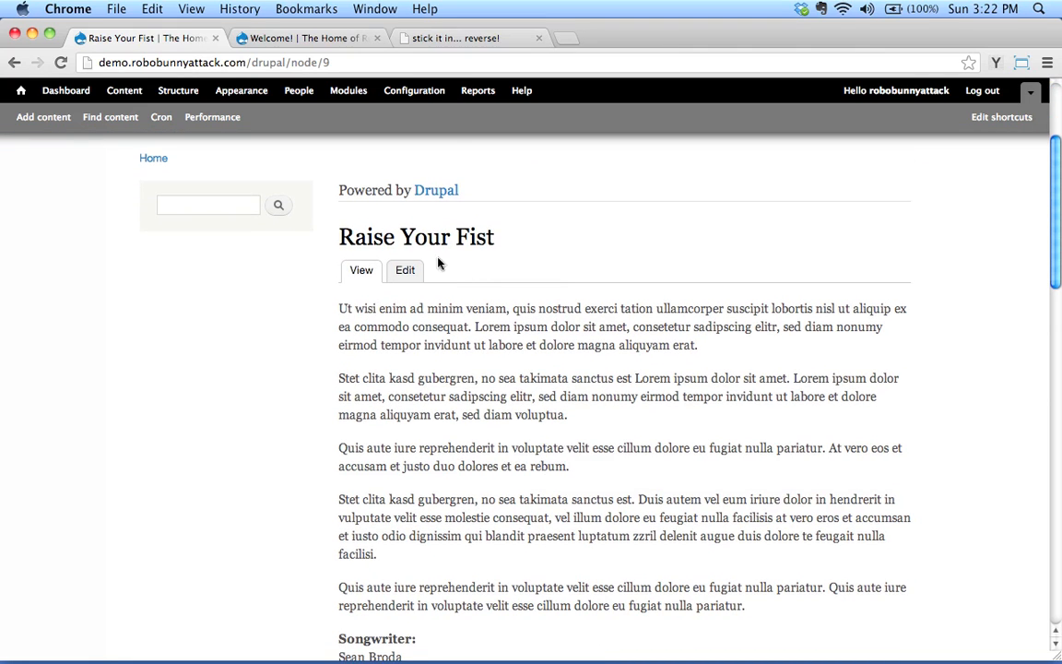
{"action": "scroll", "coordinate": [457, 348], "scroll_direction": "down", "scroll_amount": 6}
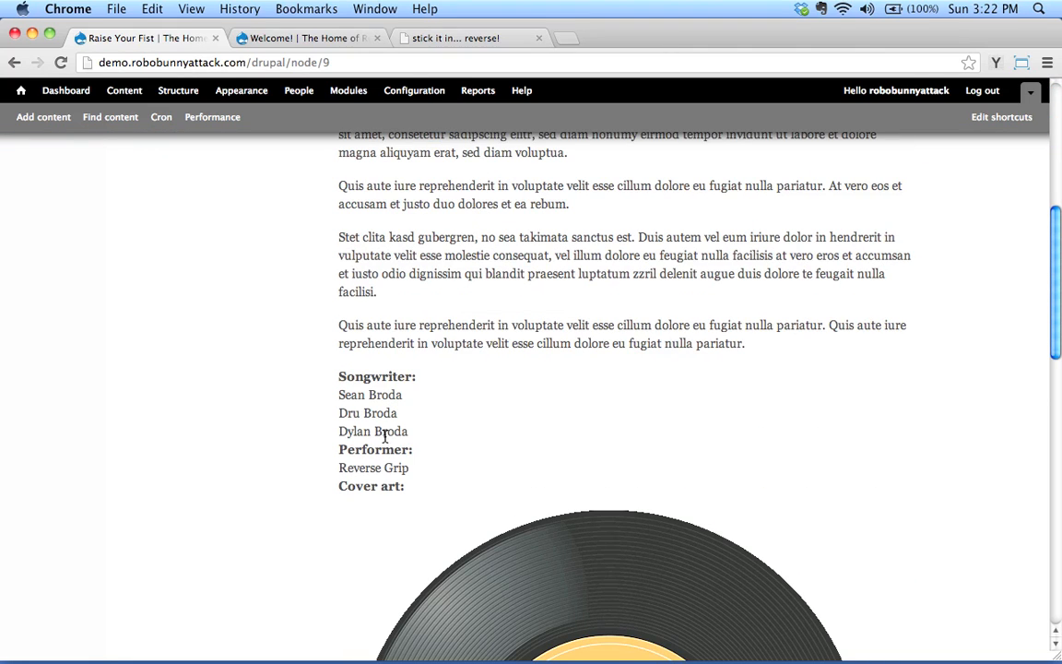
{"action": "scroll", "coordinate": [411, 453], "scroll_direction": "down", "scroll_amount": 1}
{"action": "scroll", "coordinate": [553, 443], "scroll_direction": "down", "scroll_amount": 3}
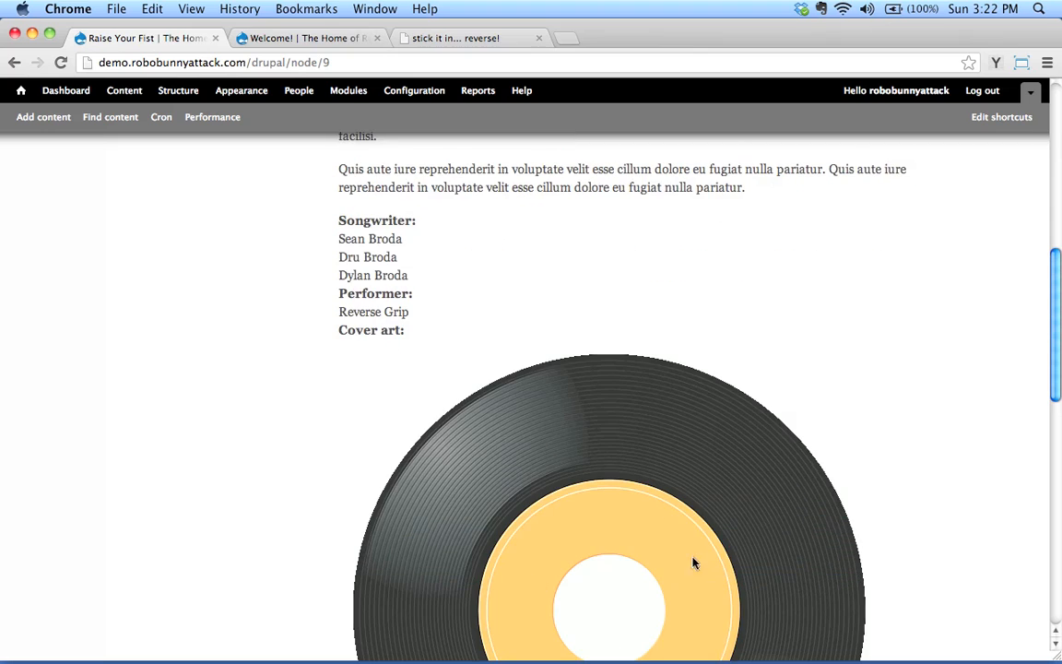
{"action": "scroll", "coordinate": [694, 563], "scroll_direction": "down", "scroll_amount": 5}
{"action": "scroll", "coordinate": [660, 426], "scroll_direction": "down", "scroll_amount": 8}
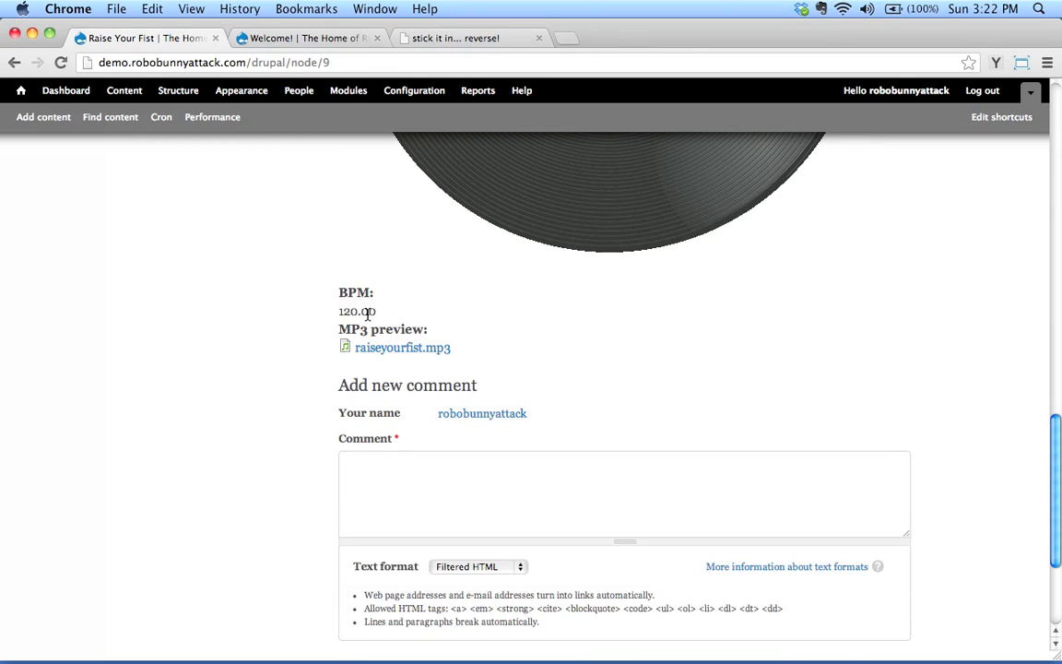
Play the raiseyourfist.mp3 preview from the song page, pause it and return to the song page.
{"action": "left_click", "coordinate": [384, 356]}
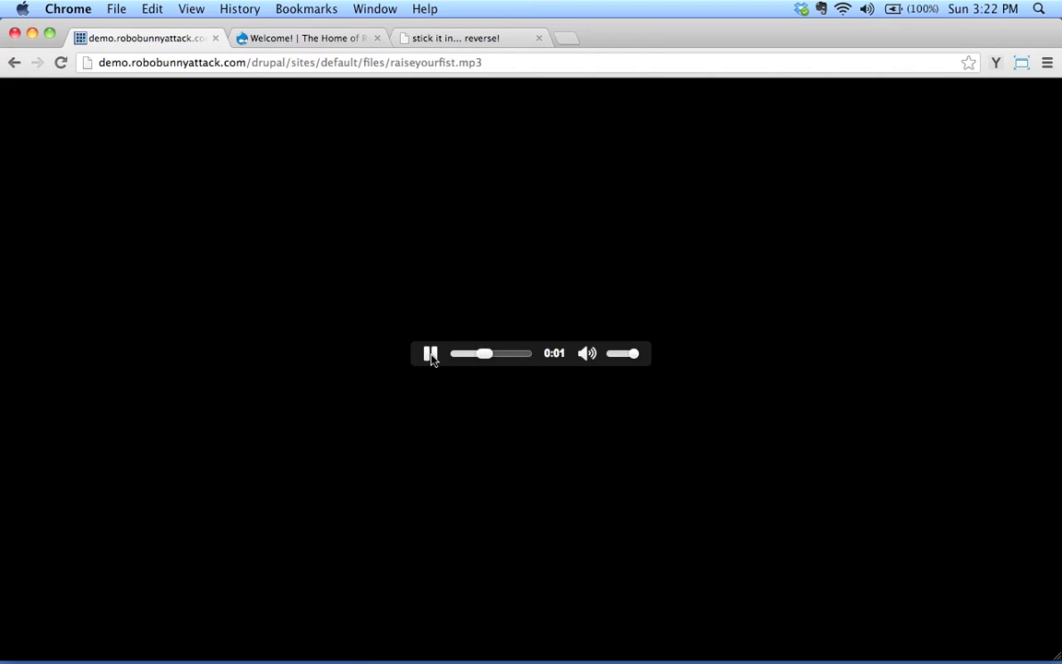
{"action": "left_click", "coordinate": [431, 355]}
{"action": "left_click", "coordinate": [16, 65]}
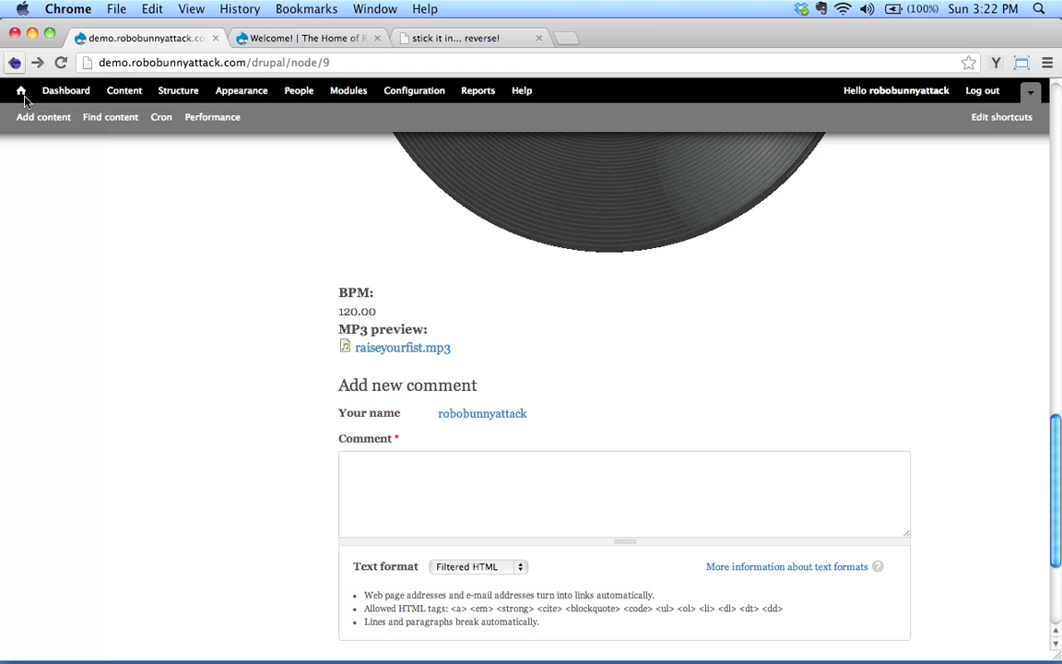
Review the order and layout of all fields on the Raise Your Fist page once more, from title to MP3 preview.
{"action": "scroll", "coordinate": [228, 315], "scroll_direction": "up", "scroll_amount": 10}
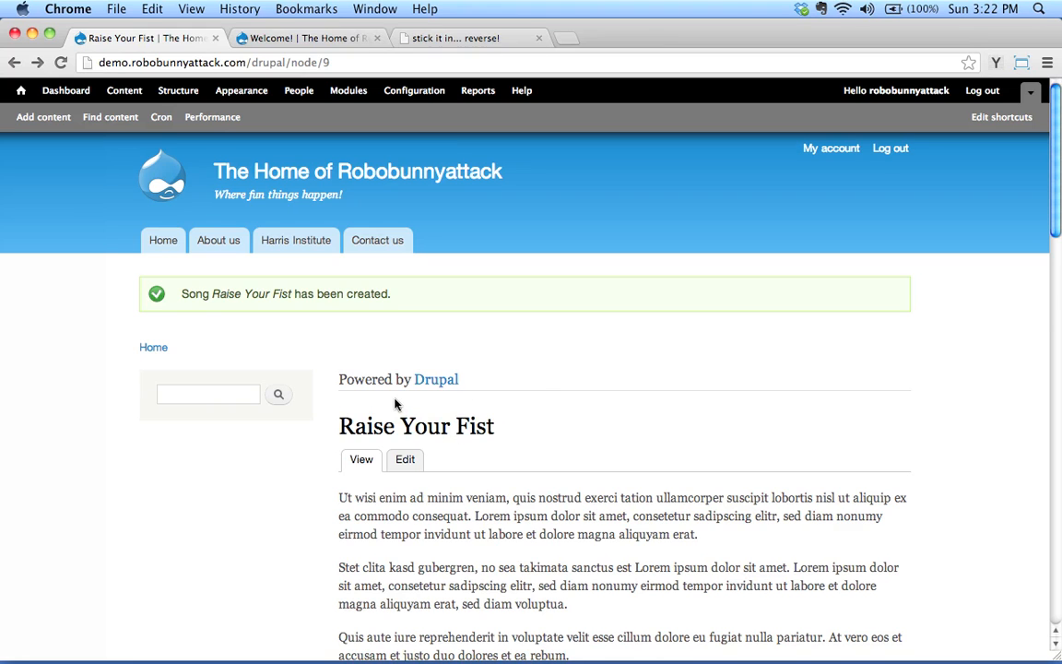
{"action": "scroll", "coordinate": [394, 404], "scroll_direction": "down", "scroll_amount": 5}
{"action": "scroll", "coordinate": [645, 442], "scroll_direction": "down", "scroll_amount": 5}
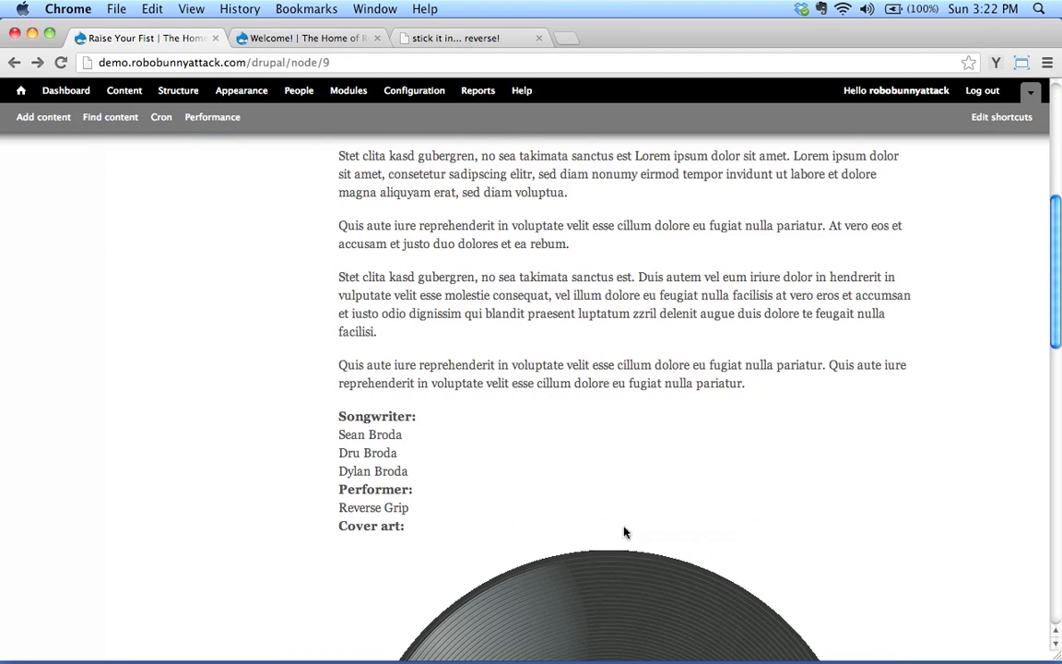
{"action": "scroll", "coordinate": [646, 480], "scroll_direction": "down", "scroll_amount": 3}
{"action": "scroll", "coordinate": [531, 549], "scroll_direction": "down", "scroll_amount": 7}
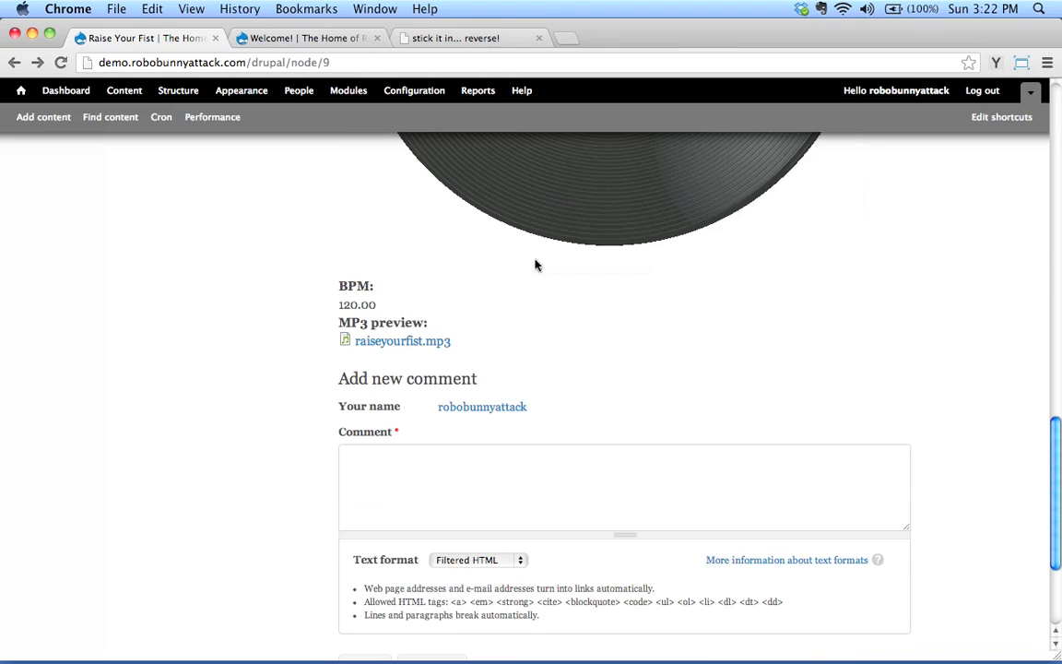
{"action": "scroll", "coordinate": [535, 263], "scroll_direction": "up", "scroll_amount": 15}
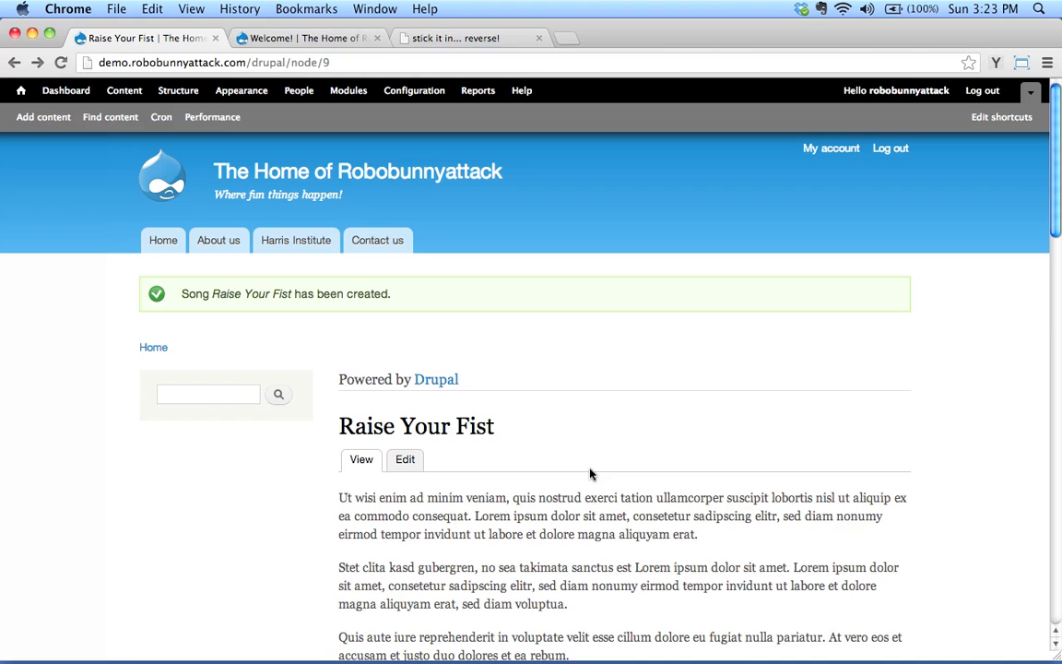
{"action": "scroll", "coordinate": [591, 473], "scroll_direction": "down", "scroll_amount": 15}
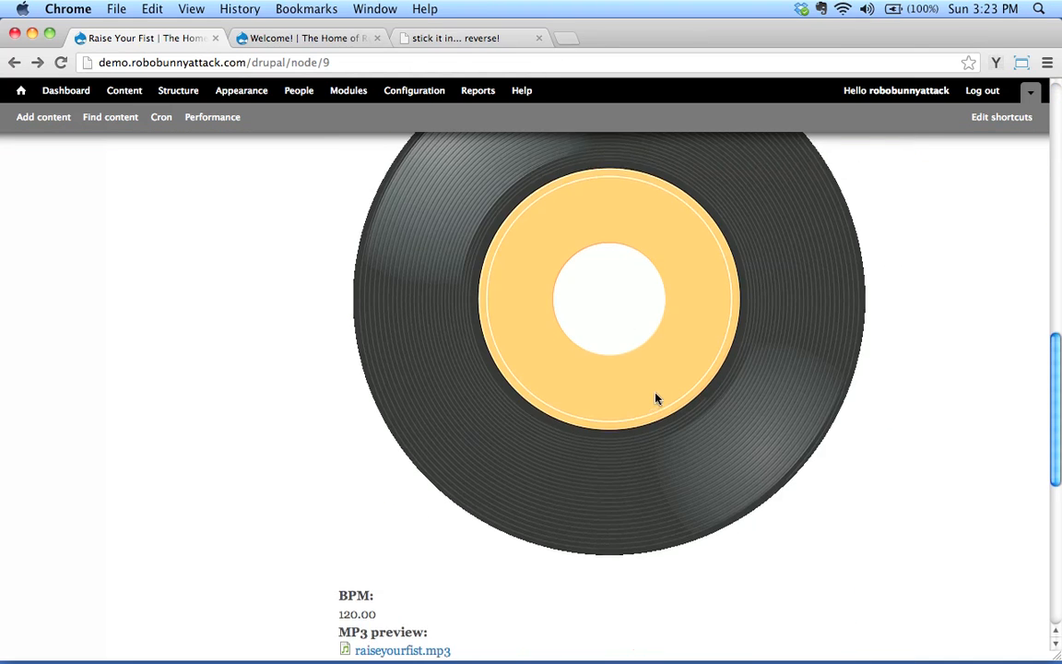
{"action": "scroll", "coordinate": [656, 398], "scroll_direction": "up", "scroll_amount": 15}
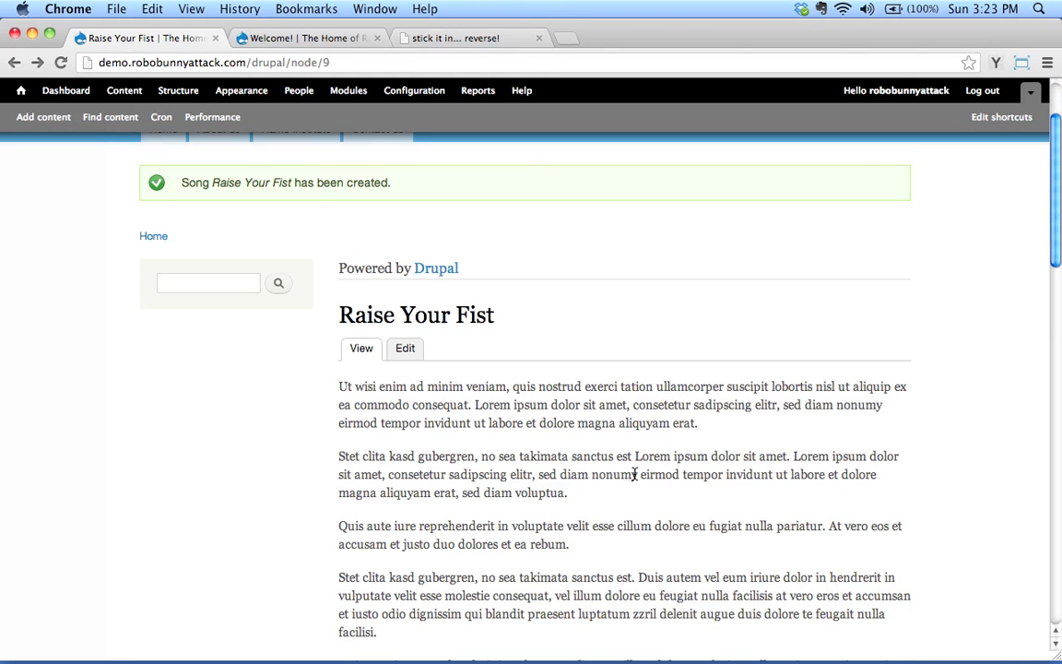